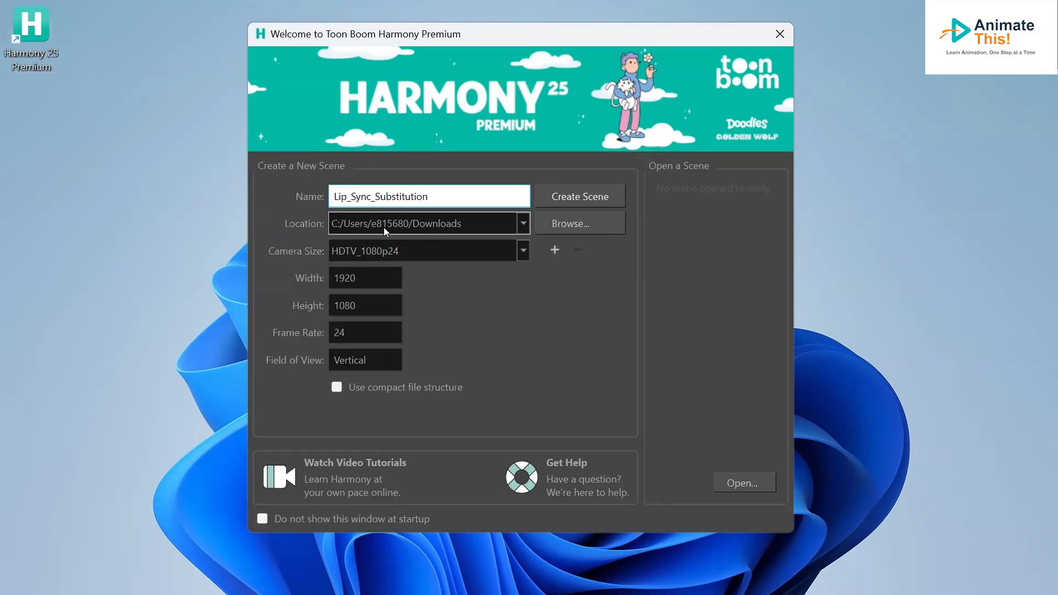
# - Create a new HDTV_1080p24 scene named Lip_Sync_Substitution, saved in the Downloads folder
pyautogui.click(568, 222)
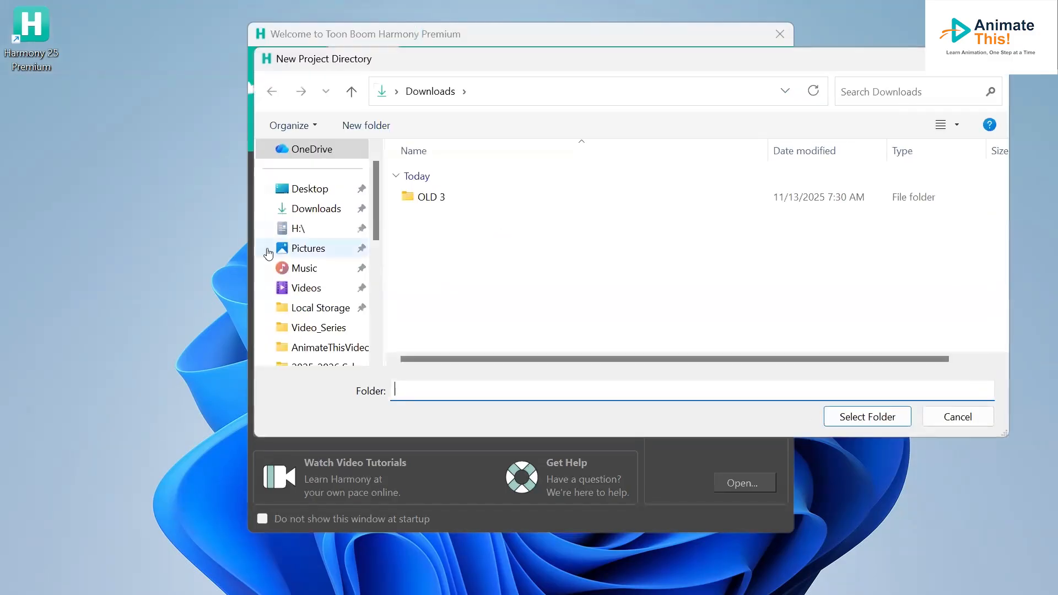
pyautogui.click(312, 213)
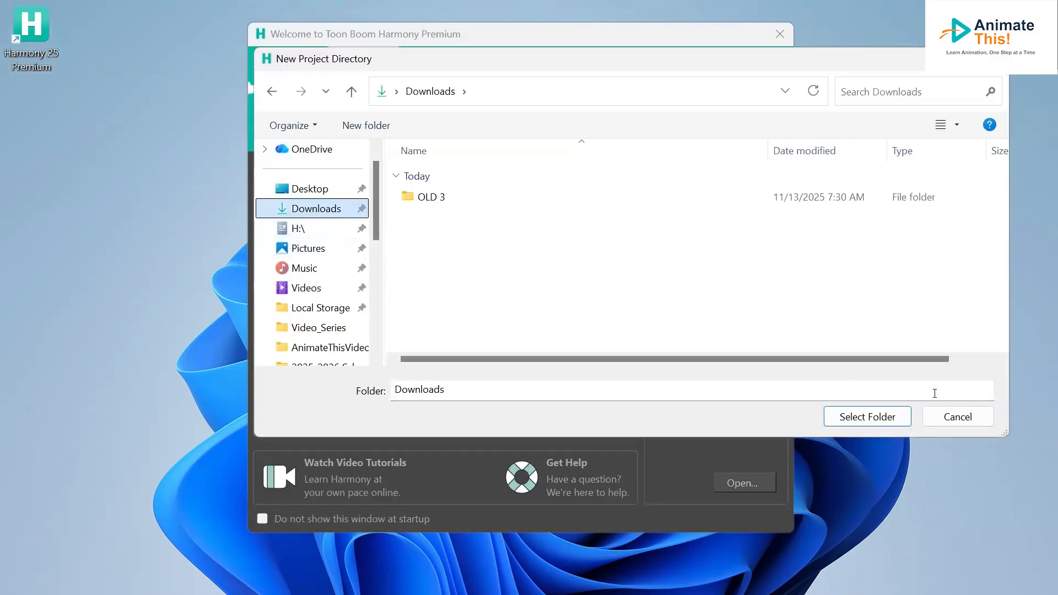
pyautogui.click(850, 418)
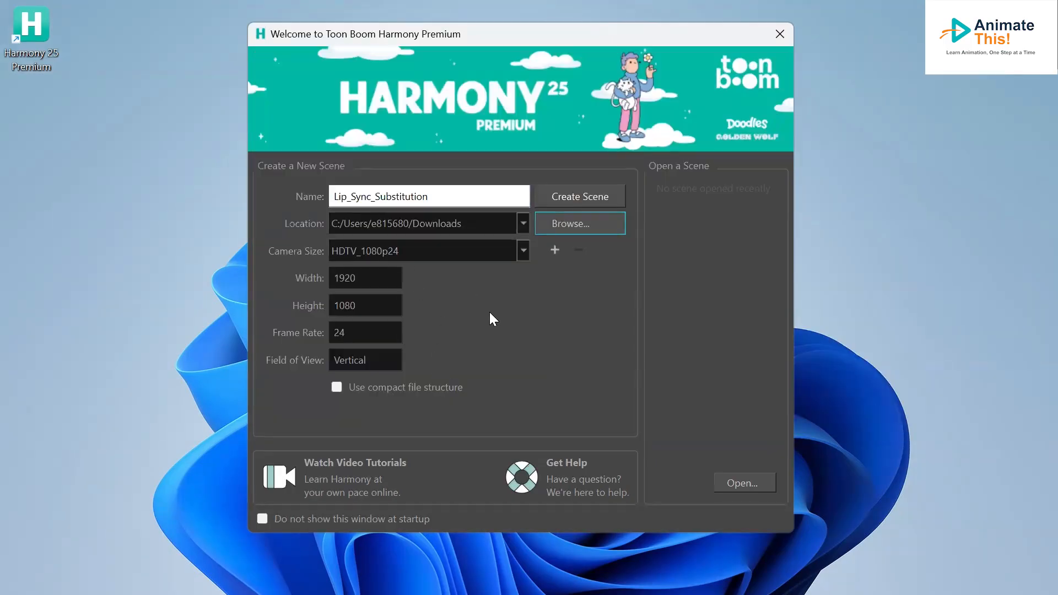
pyautogui.click(588, 199)
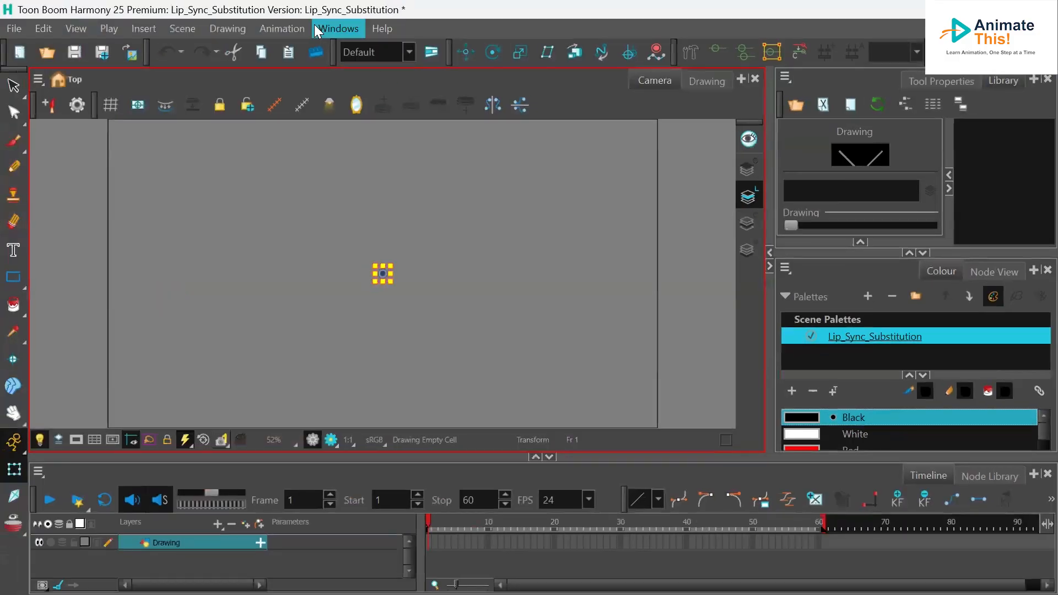
pyautogui.click(317, 32)
pyautogui.click(368, 11)
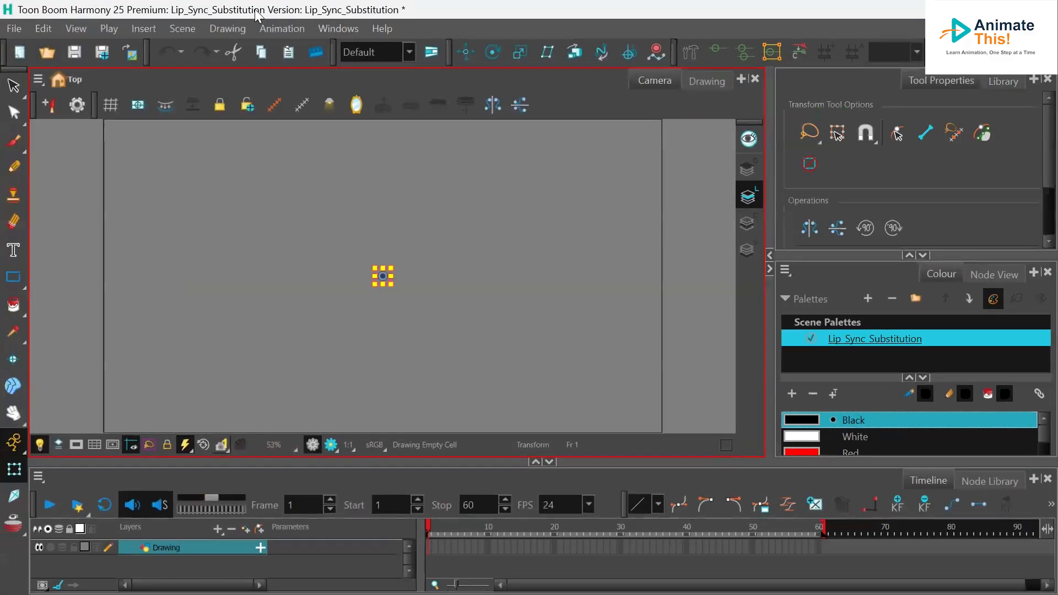
pyautogui.click(6, 87)
pyautogui.scroll(-1, 557, 281)
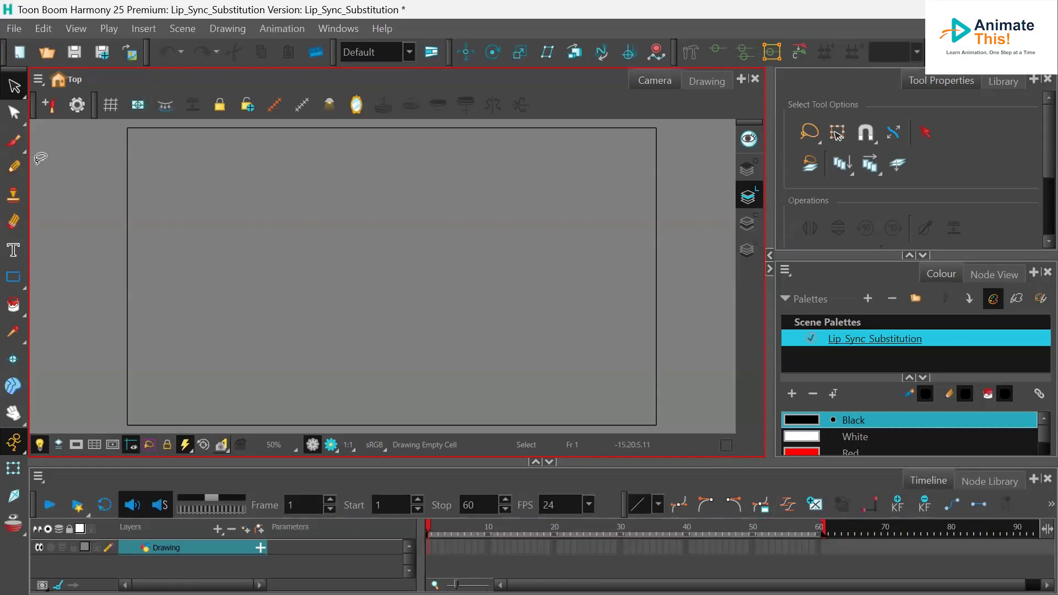
# - Import the sound file Hello_There_New.wav from the Desktop into the scene
pyautogui.click(17, 32)
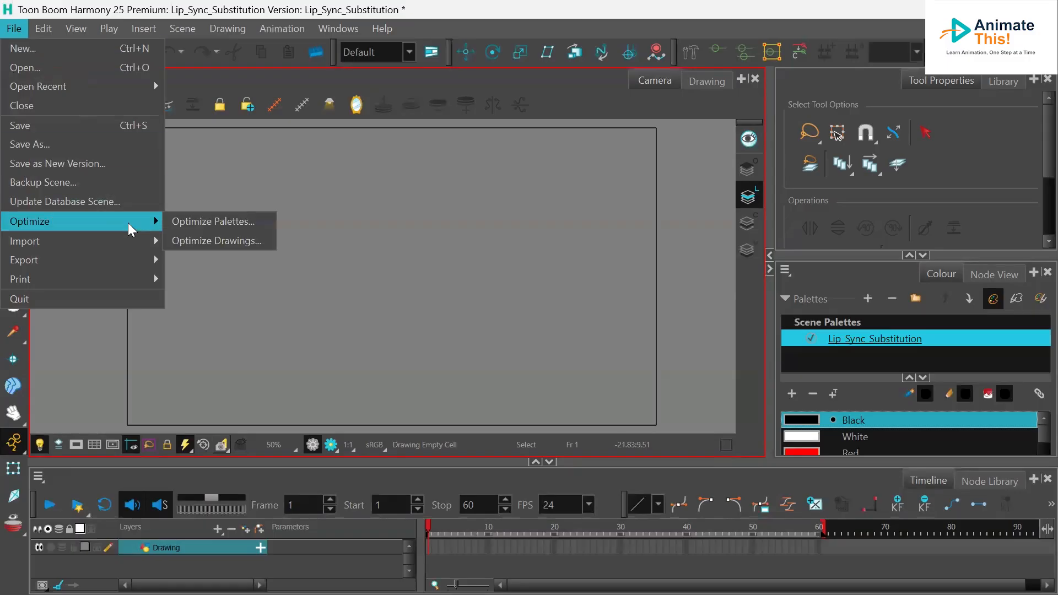
pyautogui.moveTo(138, 243)
pyautogui.click(217, 317)
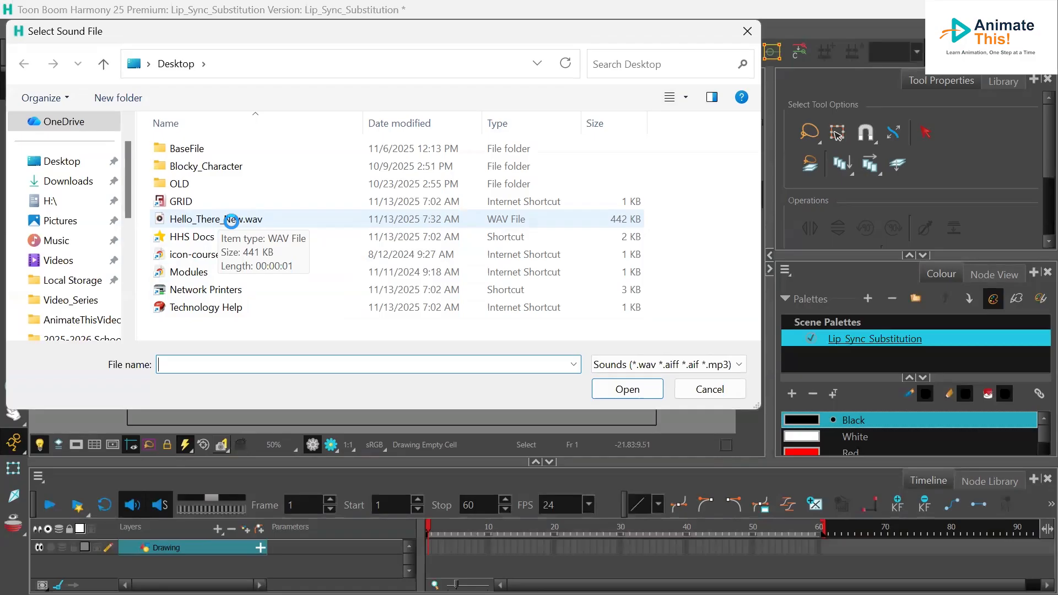
pyautogui.doubleClick(232, 220)
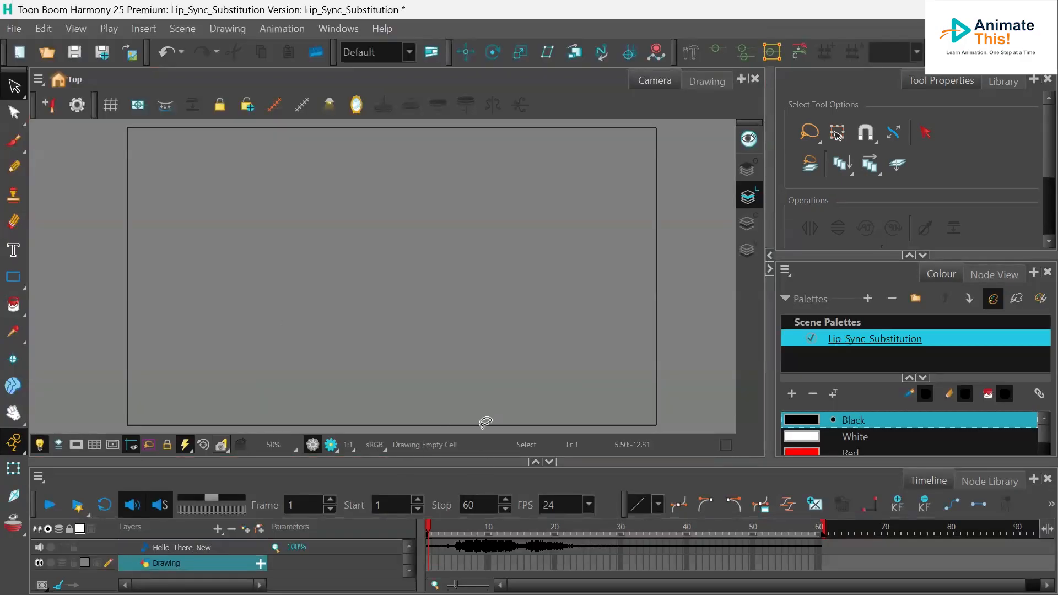
# - Enlarge the timeline area, turn on sound, and play back the audio track
pyautogui.moveTo(472, 458); pyautogui.dragTo(470, 396)
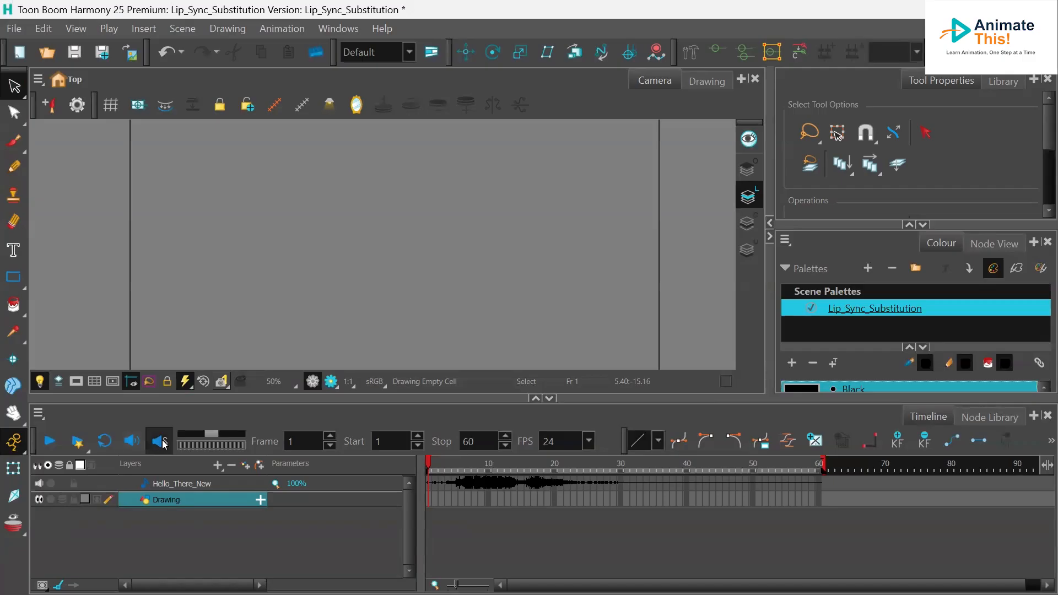
pyautogui.moveTo(429, 462); pyautogui.dragTo(349, 484)
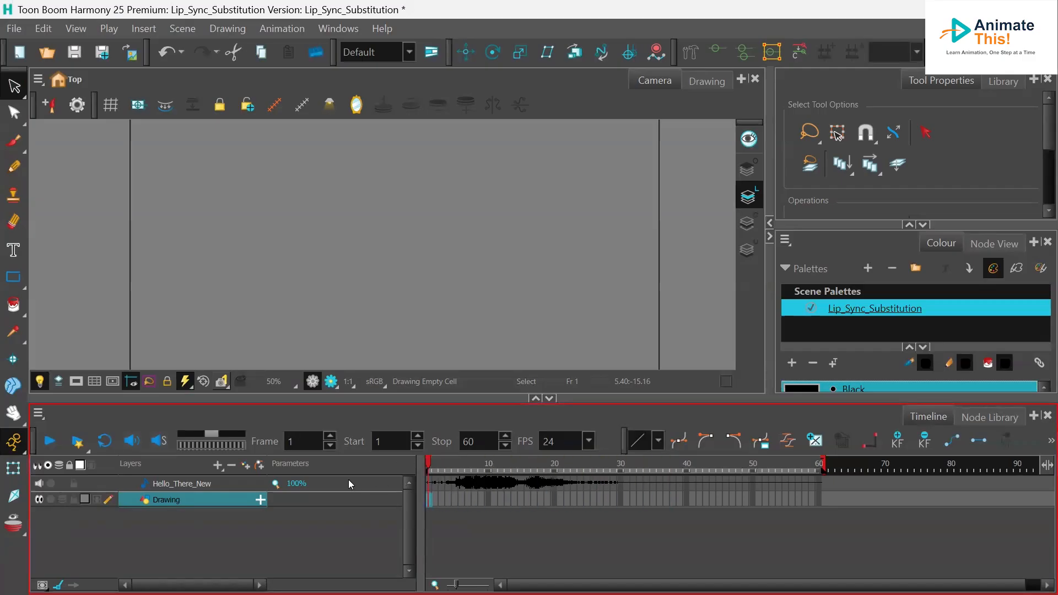
pyautogui.click(133, 443)
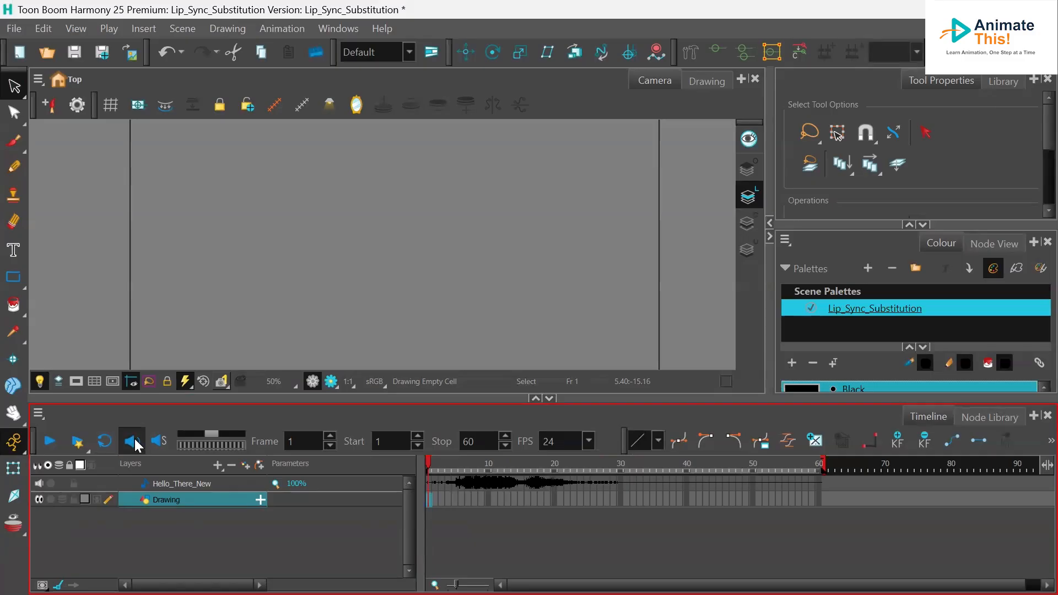
pyautogui.click(48, 442)
pyautogui.click(51, 443)
# - Turn on sound scrubbing and lock the Hello_There_New sound layer
pyautogui.click(161, 444)
pyautogui.moveTo(433, 464)
pyautogui.mouseDown()
pyautogui.moveTo(561, 465)
pyautogui.moveTo(415, 466)
pyautogui.mouseUp()
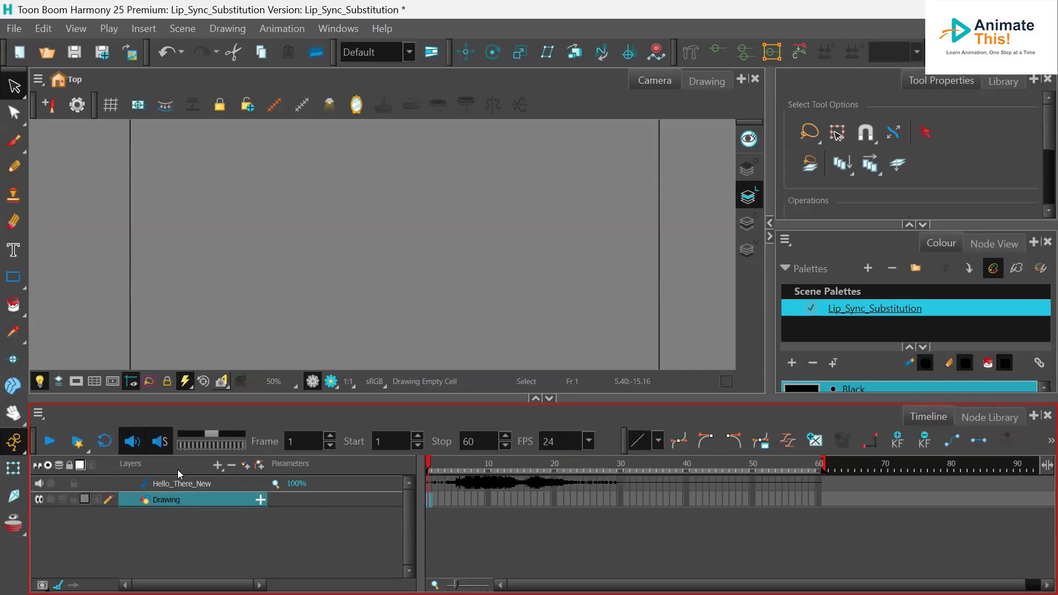
pyautogui.click(74, 483)
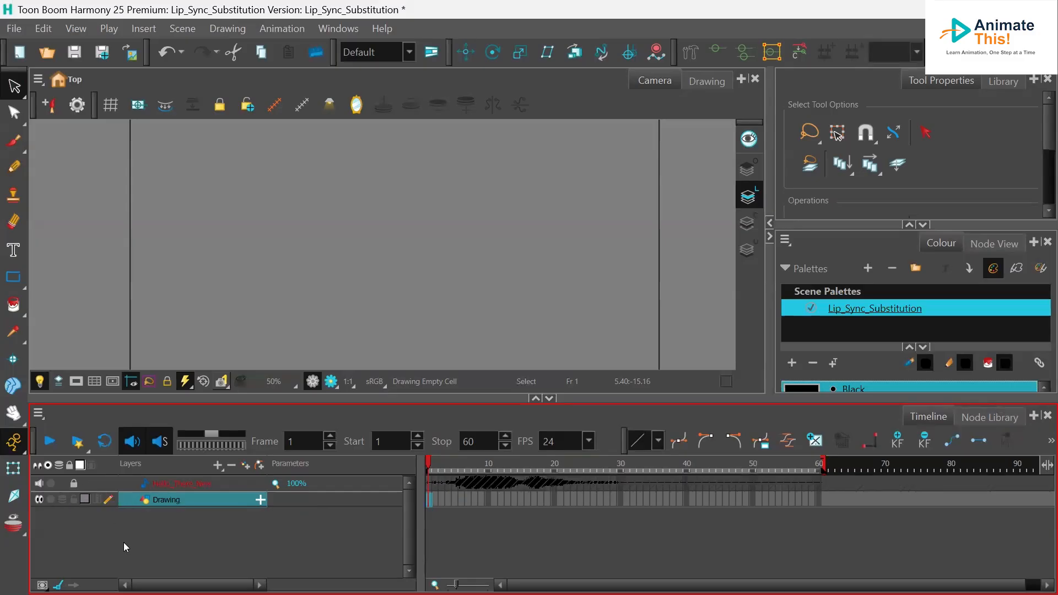
# - Import the image Mouth_Chart.png from the Desktop as a single layer named Mouth_Chart, kept as original bitmap
pyautogui.click(15, 29)
pyautogui.moveTo(82, 242)
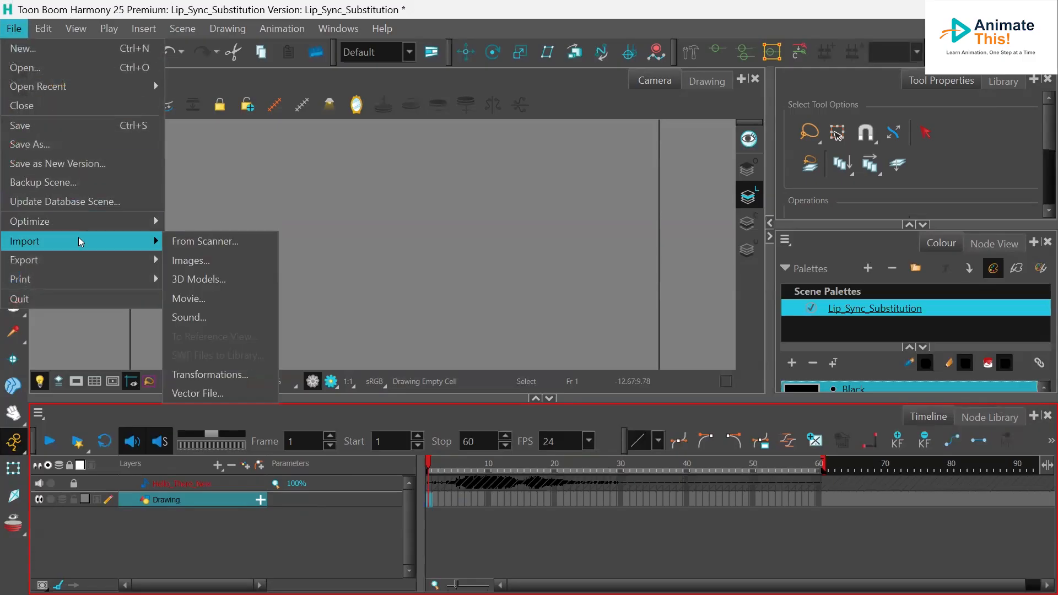
pyautogui.click(204, 259)
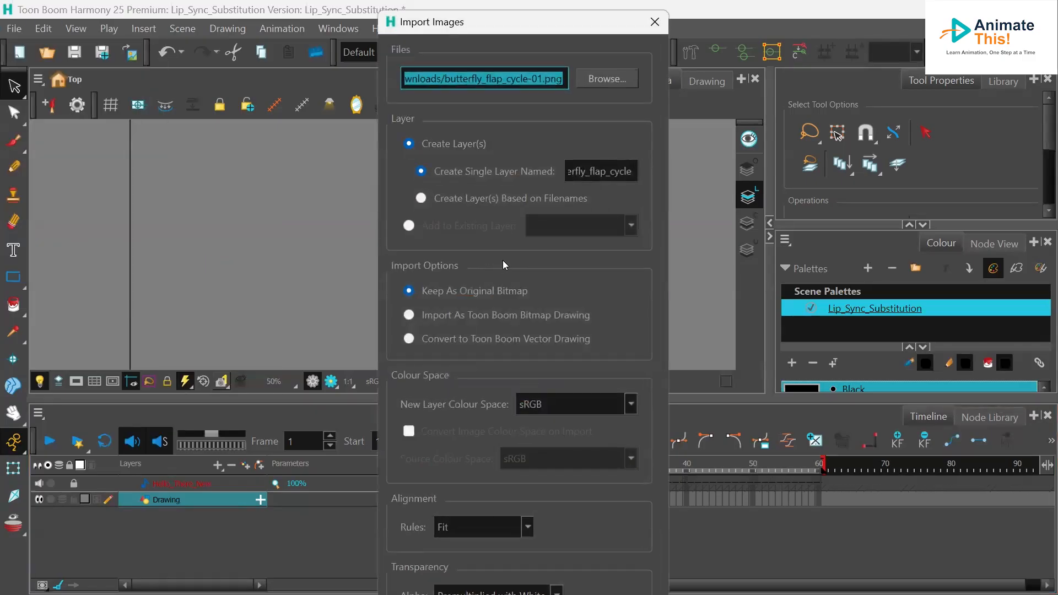
pyautogui.click(590, 83)
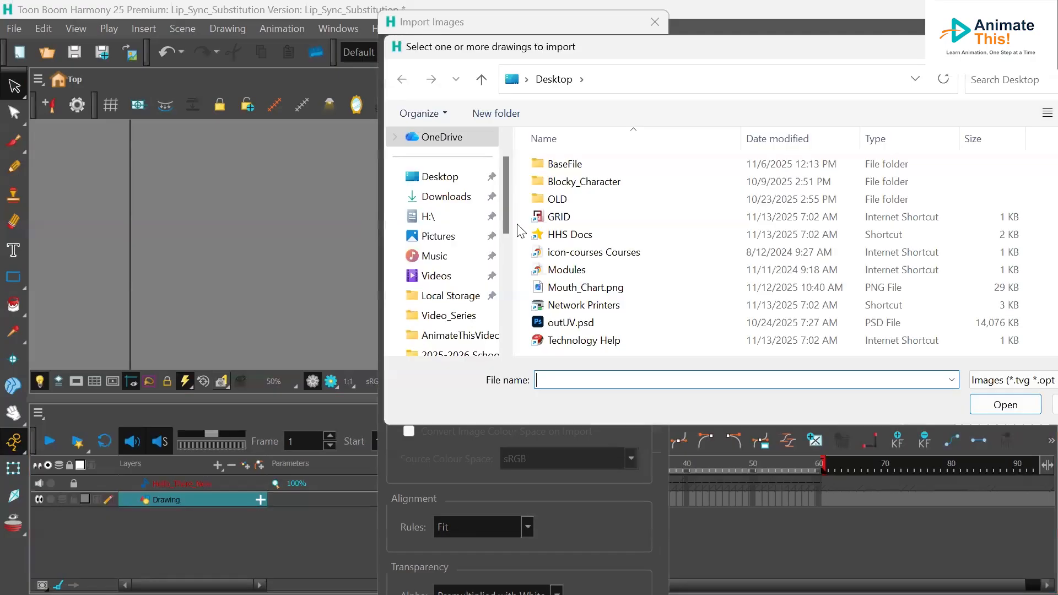
pyautogui.click(596, 290)
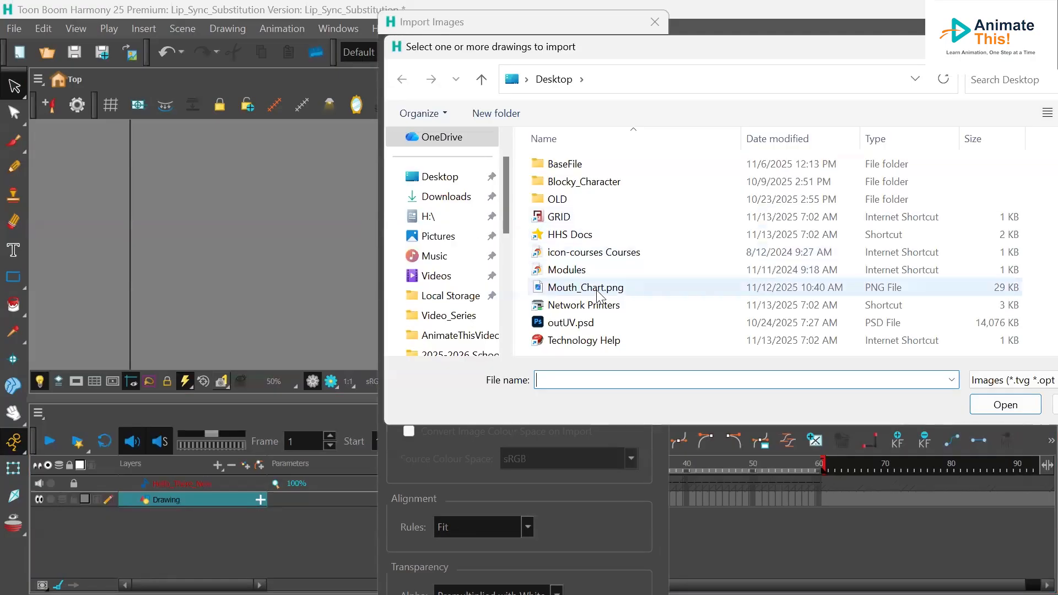
pyautogui.doubleClick(597, 290)
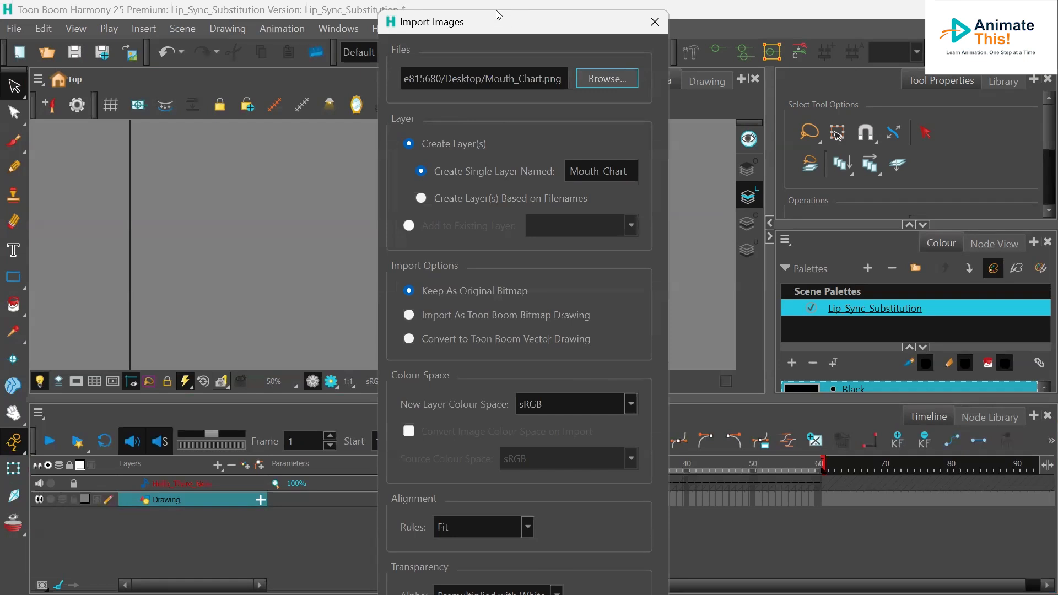
pyautogui.press('Return')
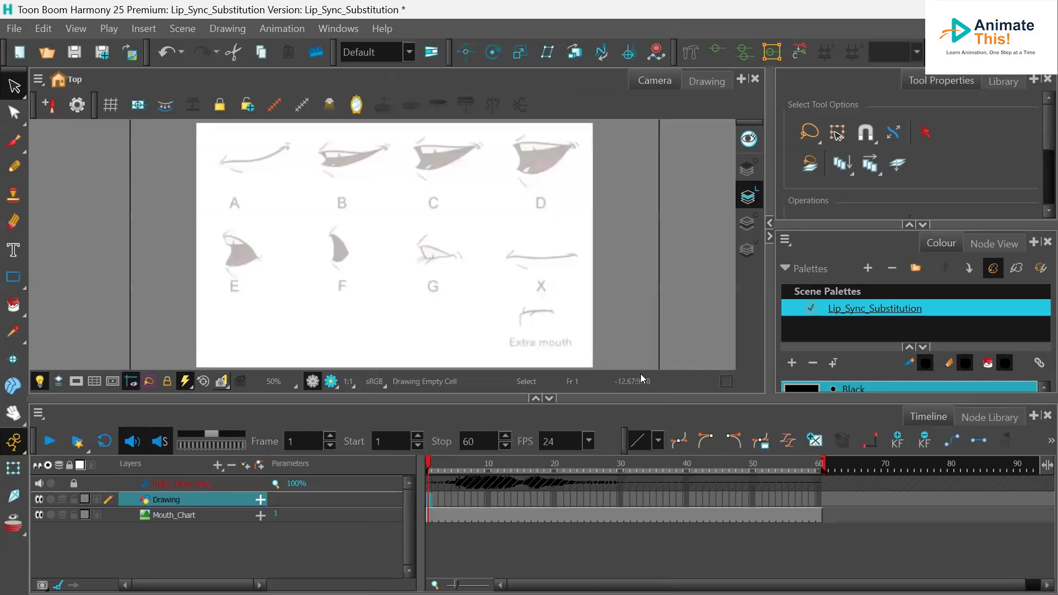
# - Rename the Drawing layer to Mouth_Sketch and lock the Mouth_Chart layer
pyautogui.scroll(-1, 417, 281)
pyautogui.scroll(1, 417, 281)
pyautogui.doubleClick(166, 500)
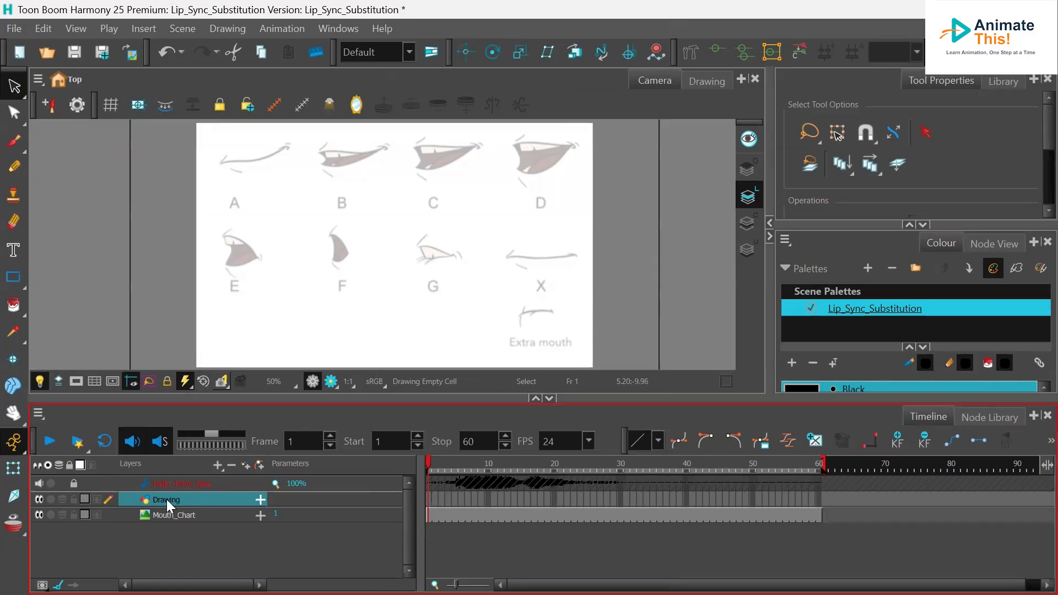
pyautogui.write('Mouth_S')
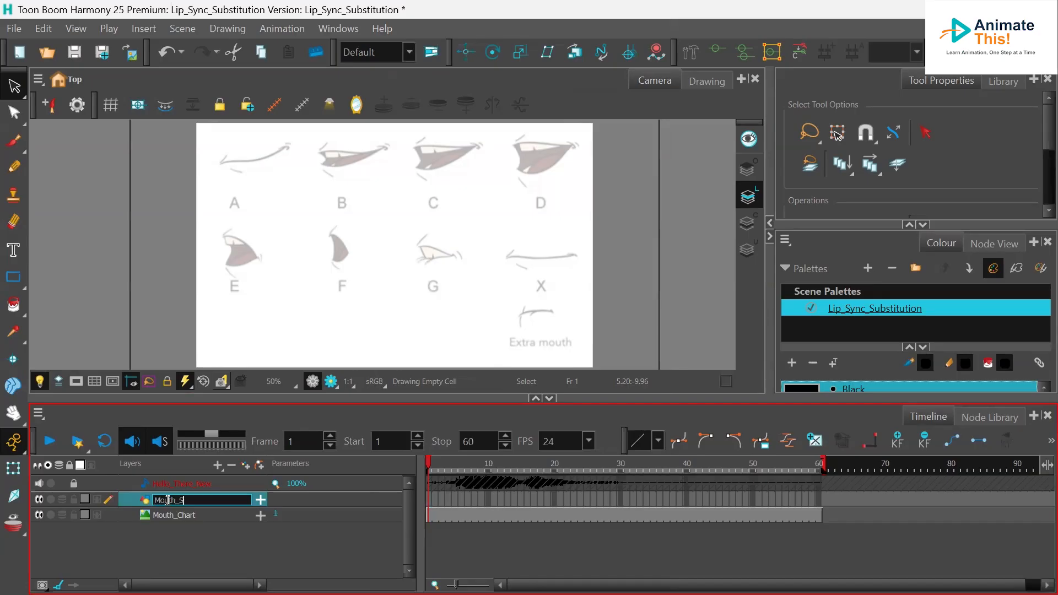
pyautogui.write('ketch')
pyautogui.click(187, 543)
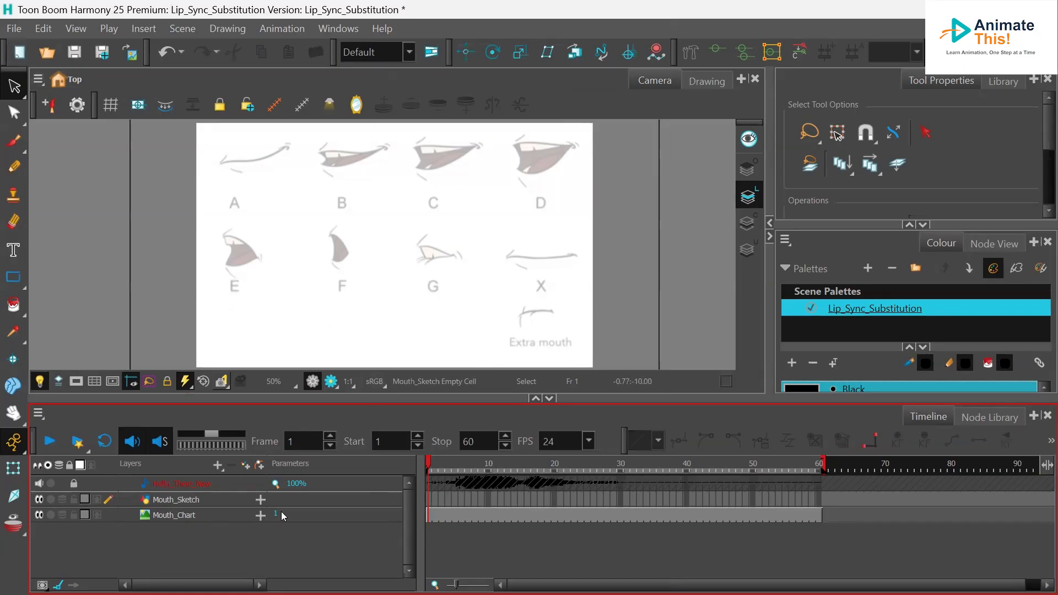
pyautogui.click(74, 514)
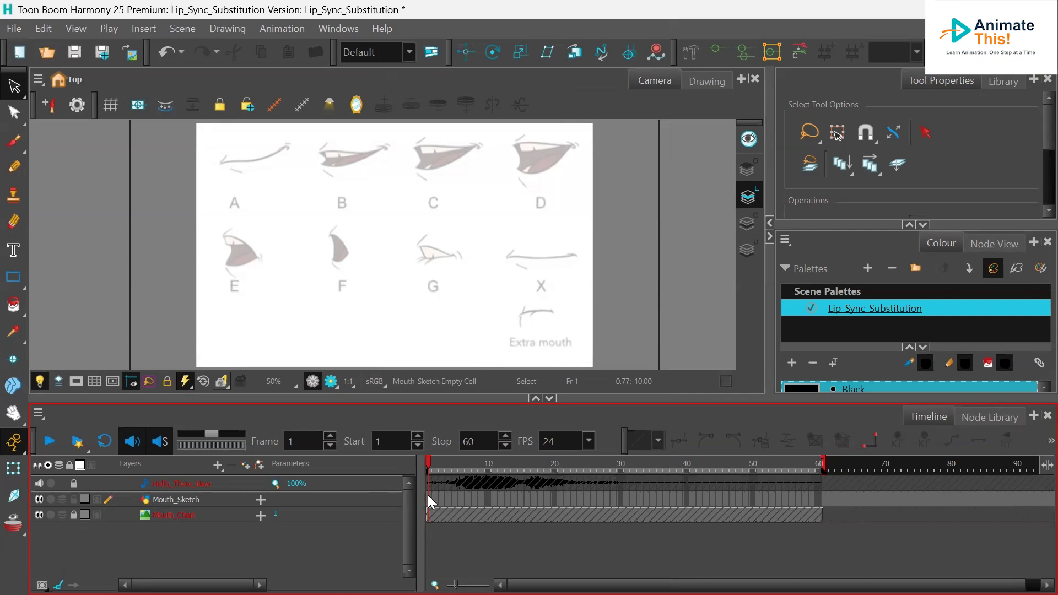
pyautogui.click(14, 28)
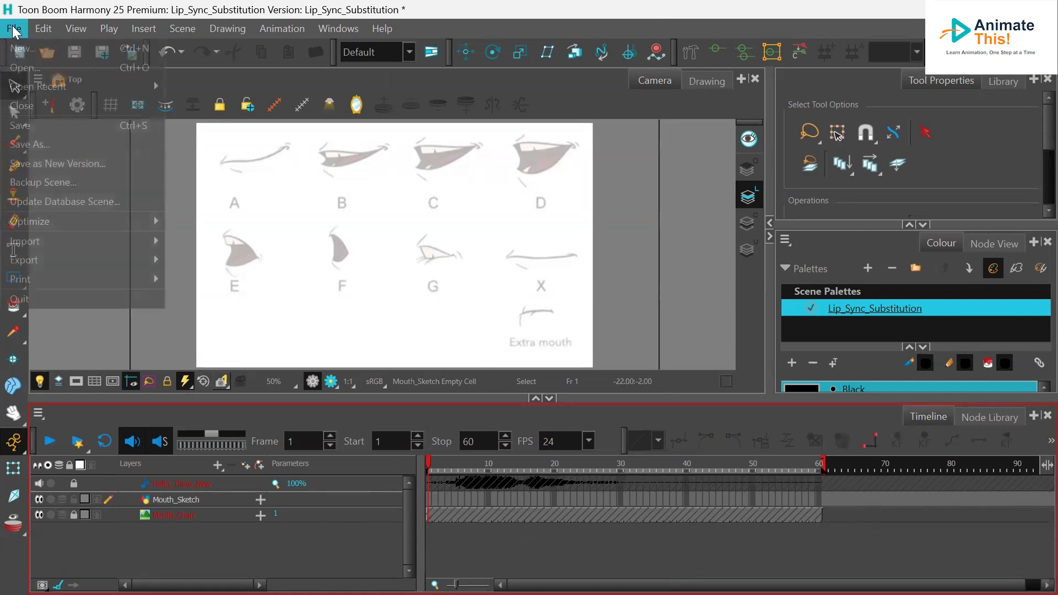
pyautogui.click(48, 144)
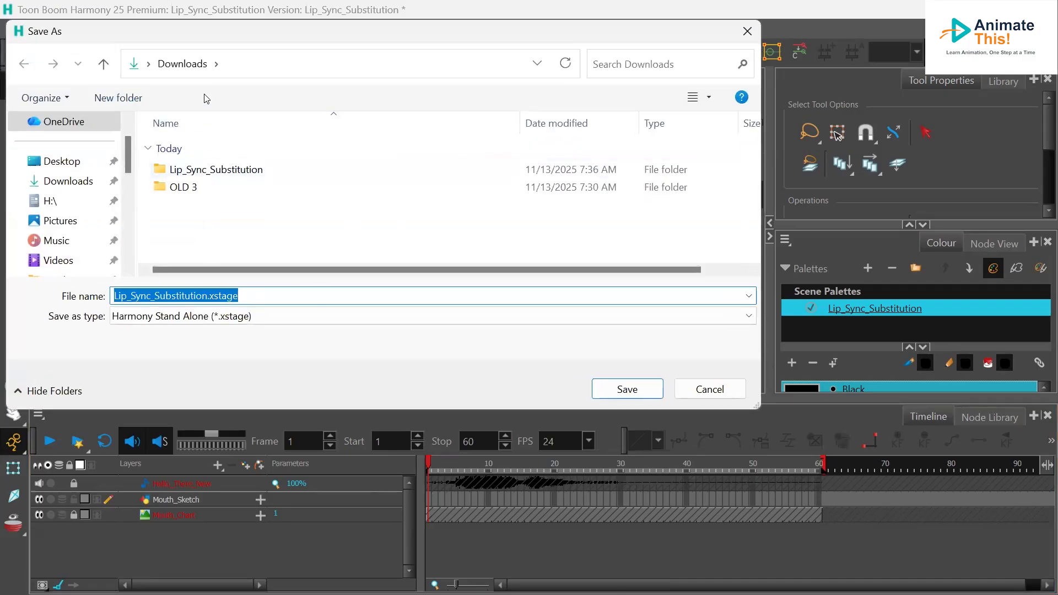
pyautogui.click(733, 390)
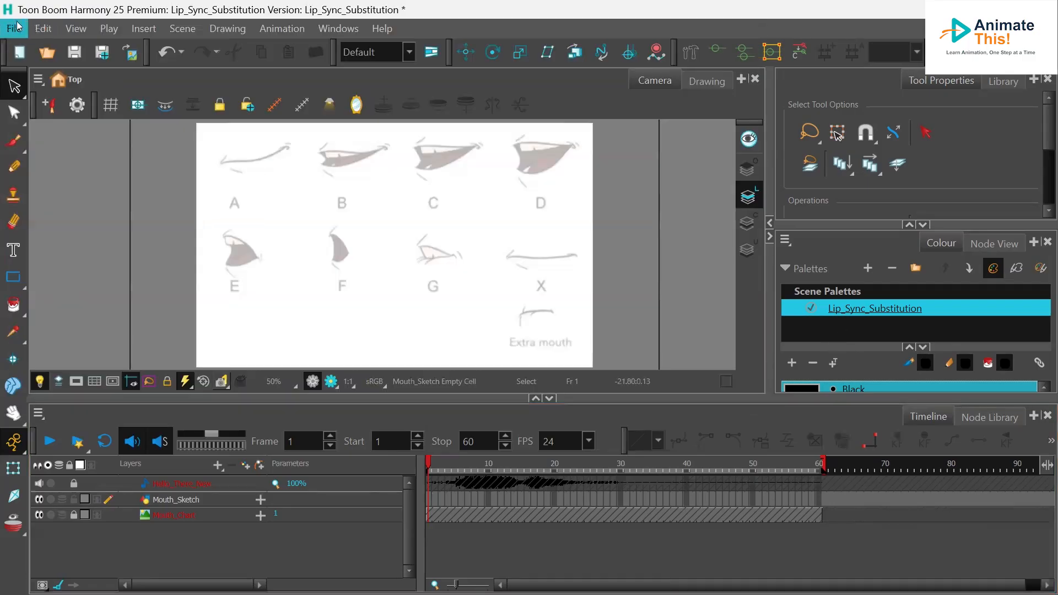
# - Save the scene
pyautogui.click(14, 28)
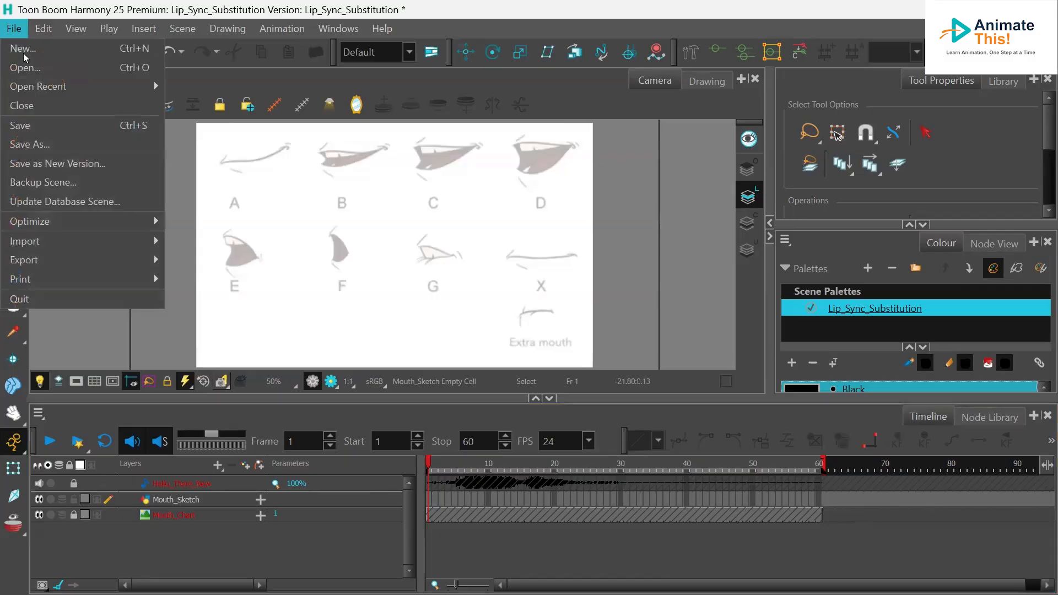
pyautogui.click(46, 117)
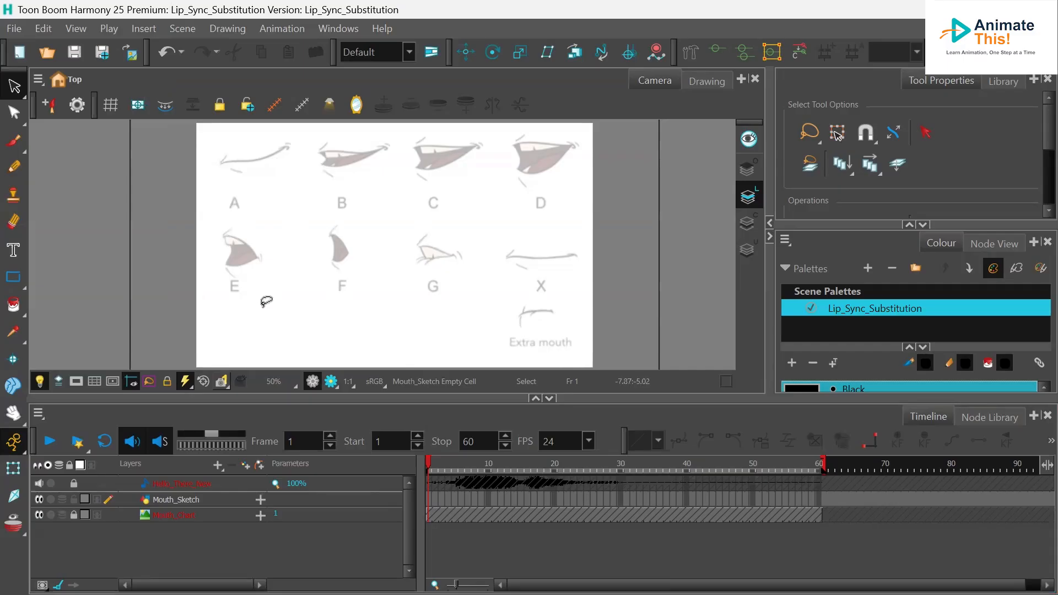
# - Select the Brush tool and turn on the light table to fade the mouth chart reference
pyautogui.click(20, 136)
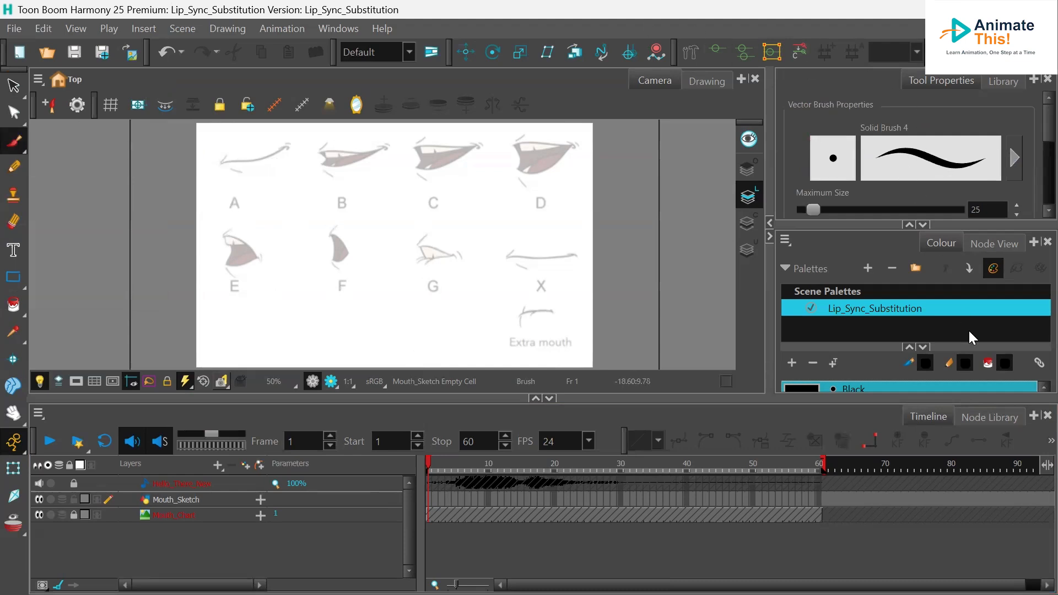
pyautogui.moveTo(884, 399); pyautogui.dragTo(888, 457)
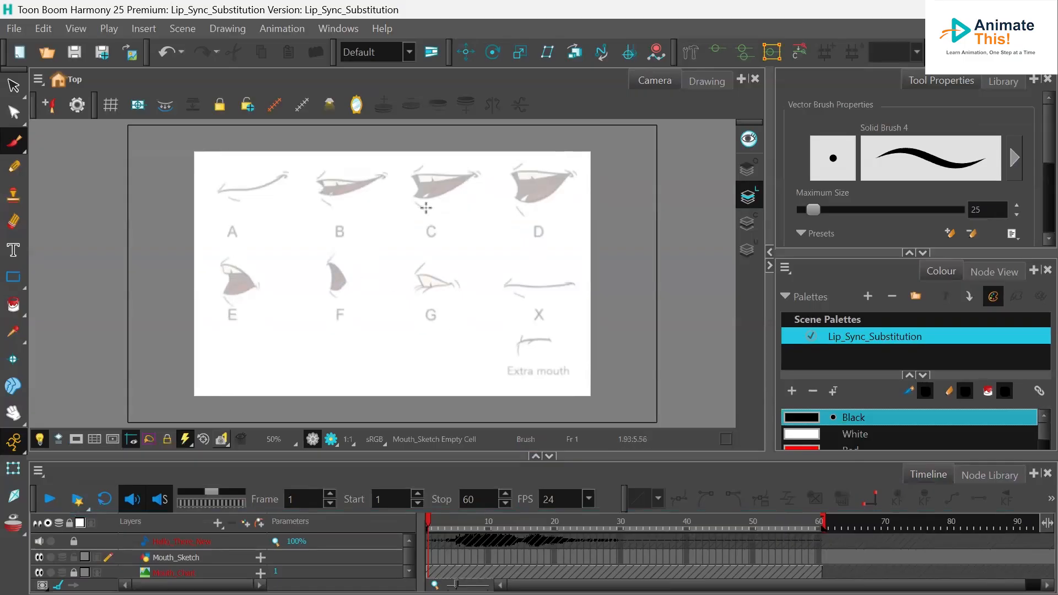
pyautogui.click(41, 444)
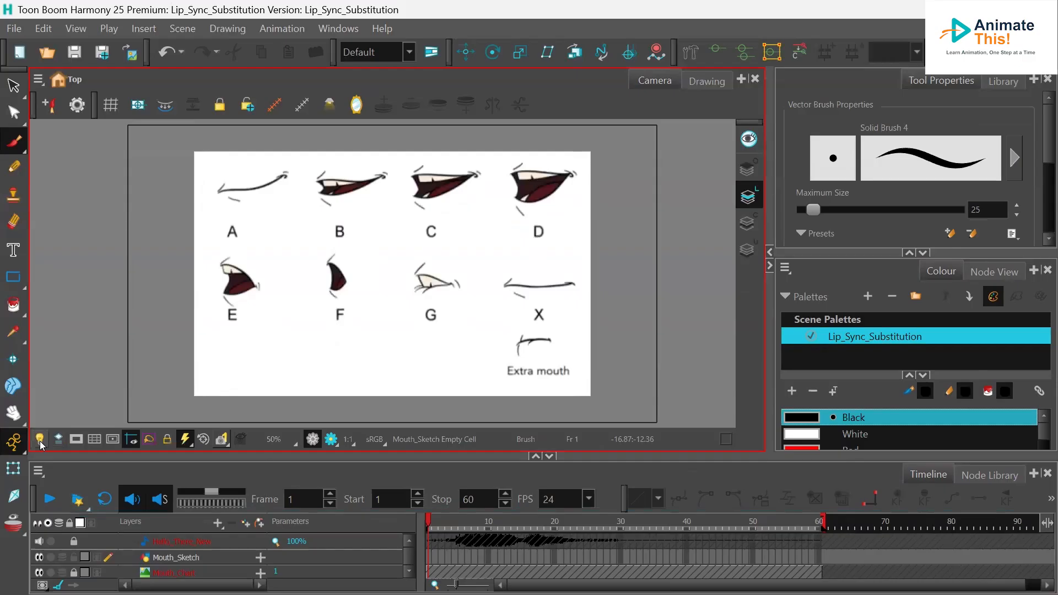
pyautogui.click(40, 444)
pyautogui.click(41, 445)
pyautogui.click(40, 445)
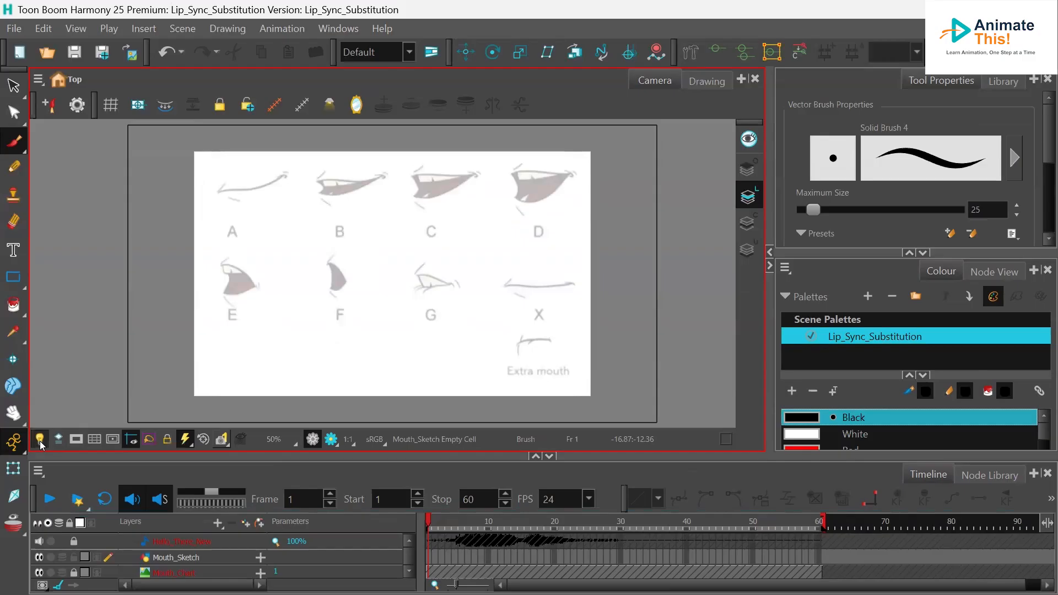
pyautogui.click(40, 444)
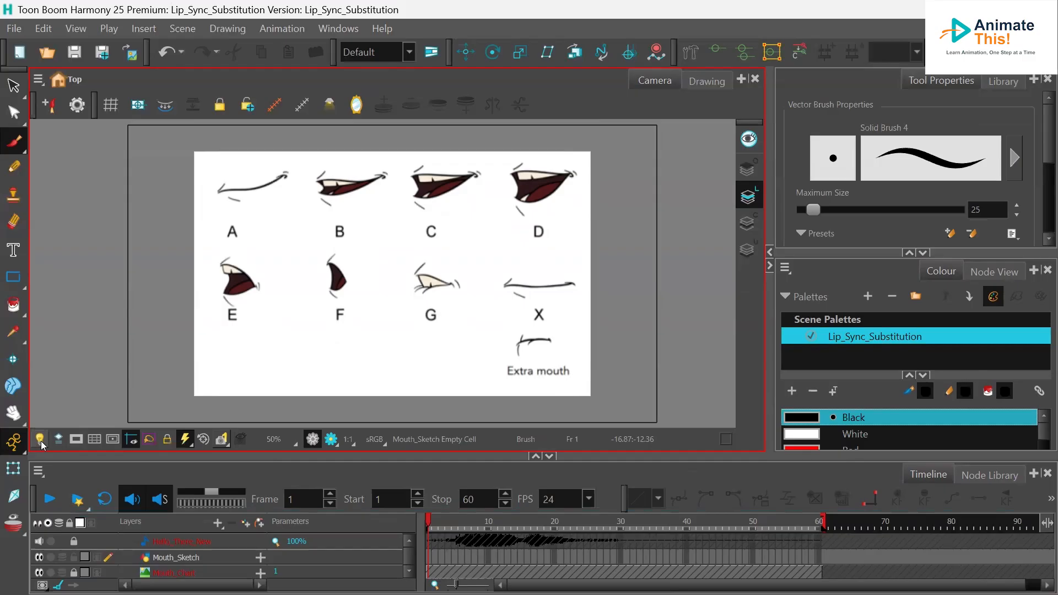
pyautogui.click(42, 445)
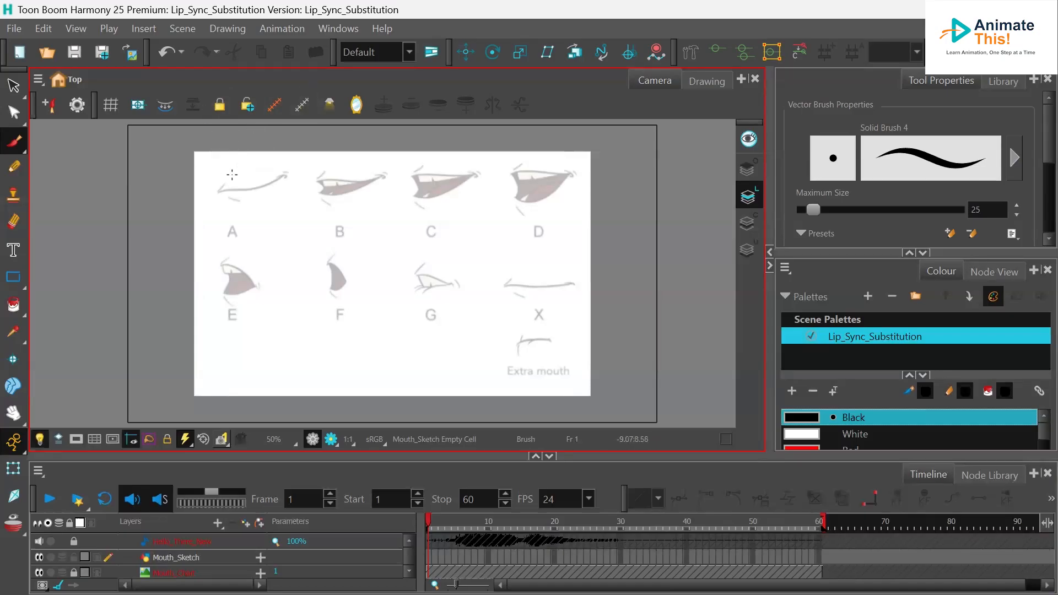
# - Trace mouth shape A from the chart with the Brush on frame 1 of Mouth_Sketch
pyautogui.moveTo(225, 182)
pyautogui.mouseDown()
pyautogui.moveTo(220, 190)
pyautogui.moveTo(250, 189)
pyautogui.moveTo(283, 174)
pyautogui.mouseUp()
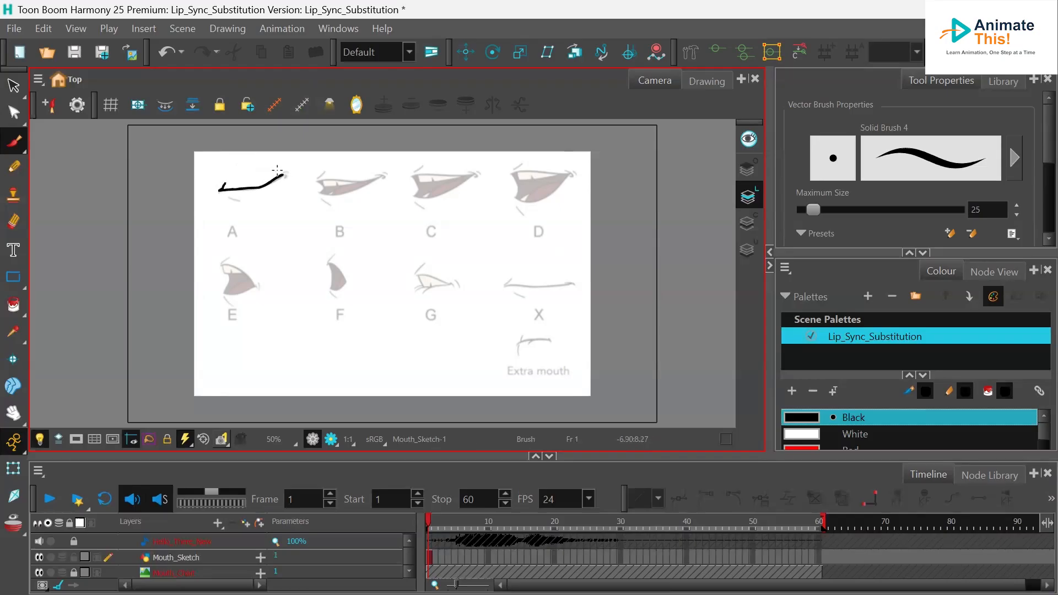
pyautogui.moveTo(230, 195); pyautogui.dragTo(240, 198)
pyautogui.hotkey('ctrl', 'z')
pyautogui.moveTo(232, 198); pyautogui.dragTo(241, 202)
# - Trace mouth shape B with black brush strokes on frame 2 of Mouth_Sketch
pyautogui.click(434, 554)
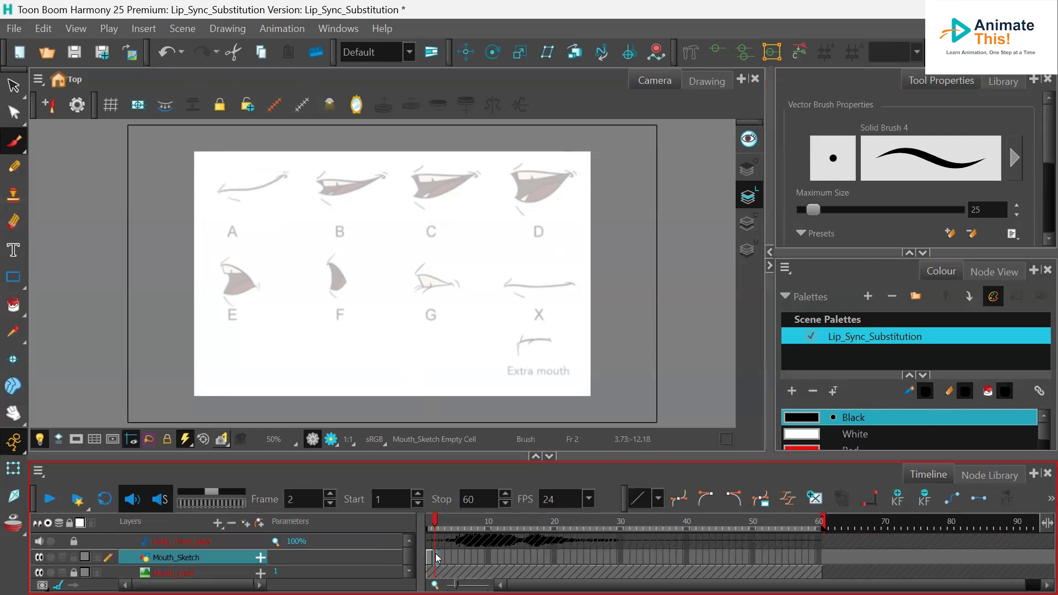
pyautogui.moveTo(324, 174)
pyautogui.mouseDown()
pyautogui.moveTo(326, 183)
pyautogui.moveTo(380, 177)
pyautogui.moveTo(319, 192)
pyautogui.moveTo(317, 182)
pyautogui.moveTo(347, 189)
pyautogui.moveTo(323, 194)
pyautogui.mouseUp()
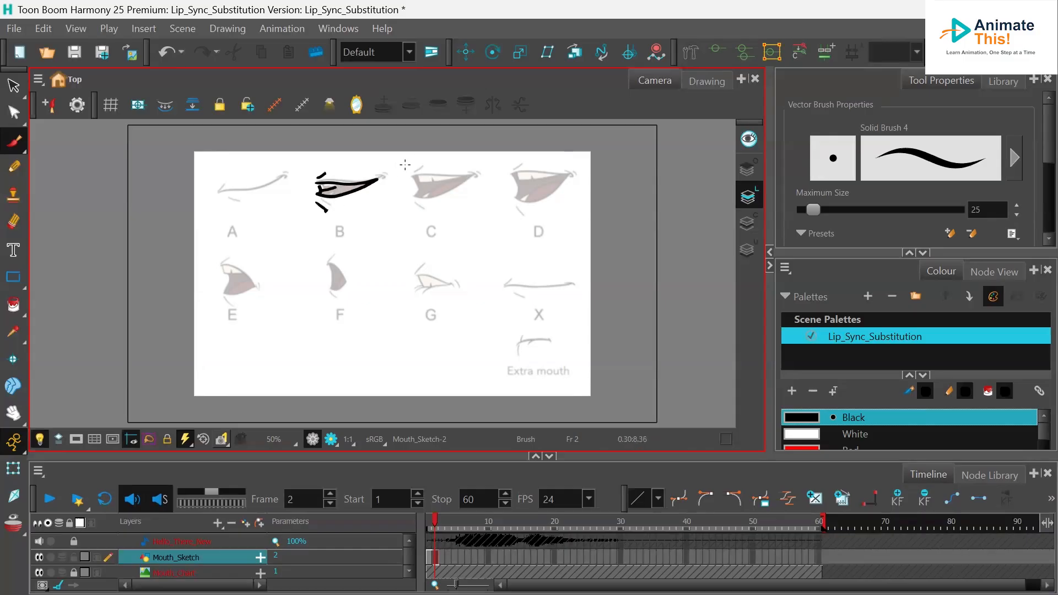
pyautogui.hotkey('ctrl', 'z')
pyautogui.moveTo(326, 201); pyautogui.dragTo(334, 209)
# - Paint mouth B's teeth White and its inside Red with the Paint tool
pyautogui.click(840, 434)
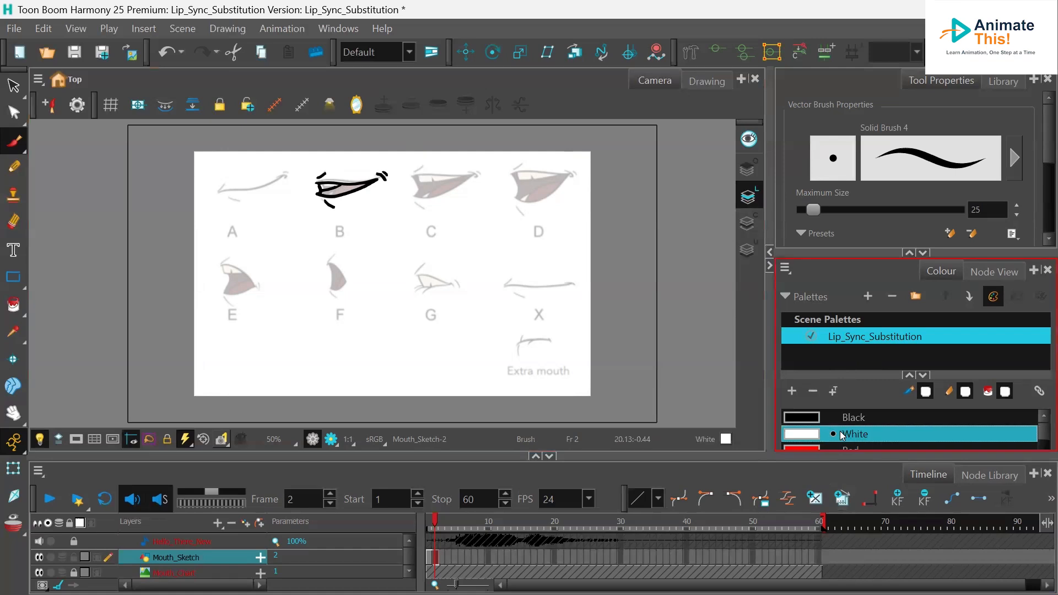
pyautogui.click(13, 305)
pyautogui.click(326, 188)
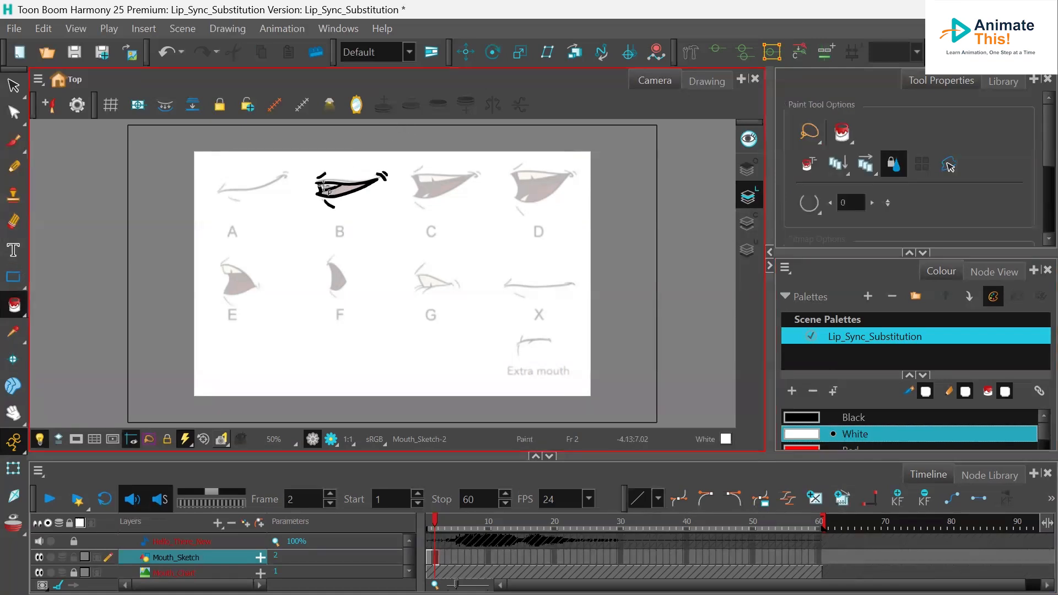
pyautogui.click(851, 448)
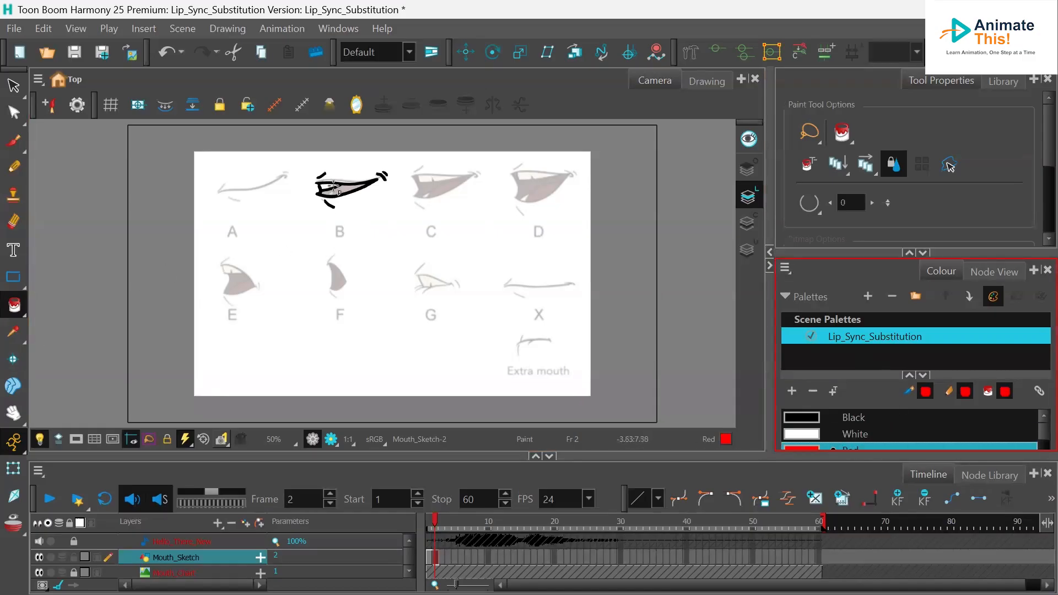
pyautogui.click(335, 190)
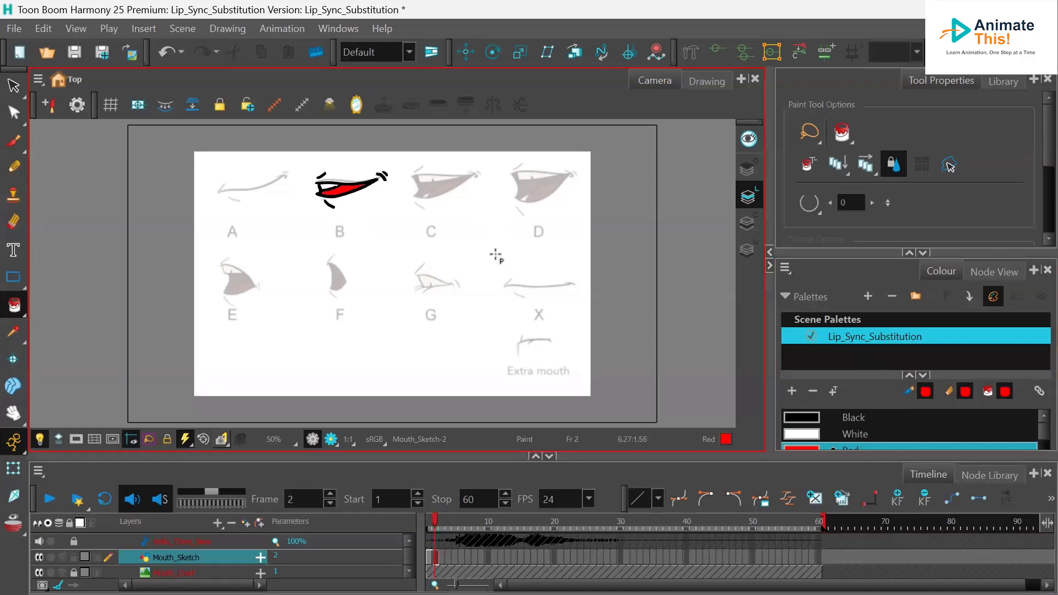
# - Trace mouth shape C with black brush strokes on frame 3 of Mouth_Sketch
pyautogui.click(441, 558)
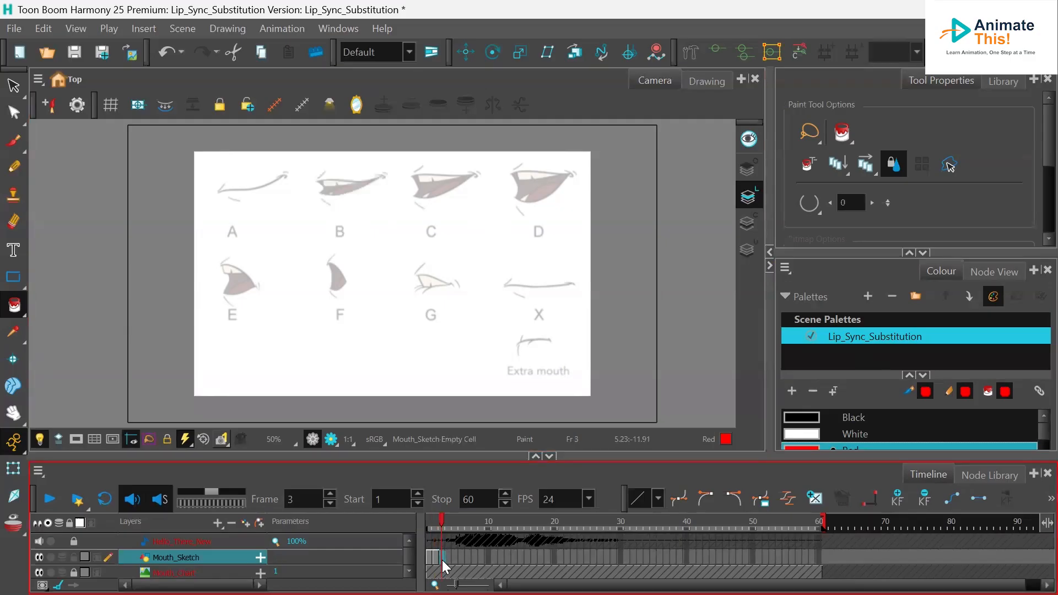
pyautogui.click(16, 141)
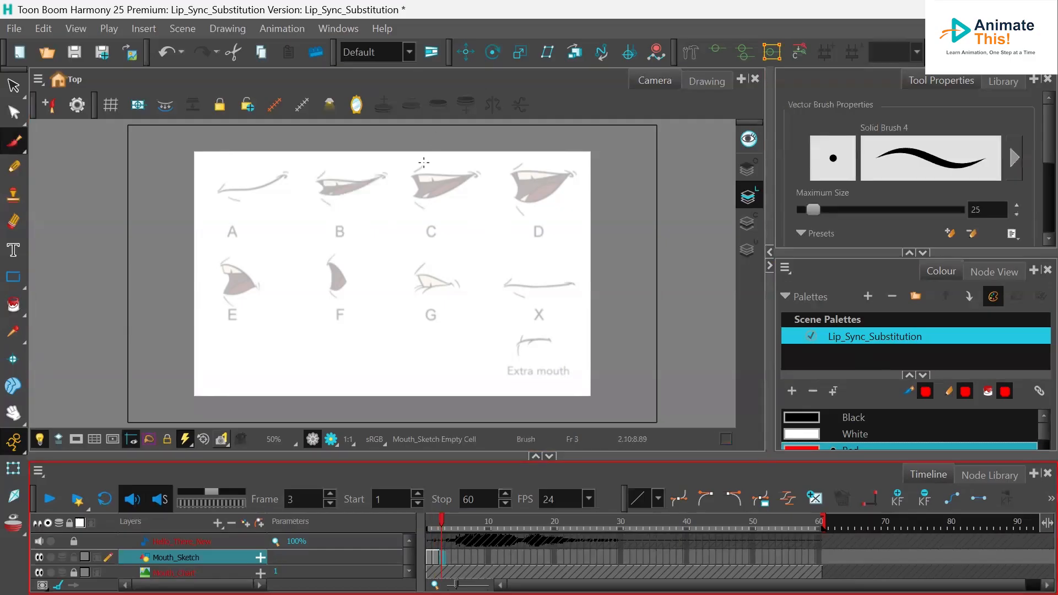
pyautogui.moveTo(421, 163); pyautogui.dragTo(415, 170)
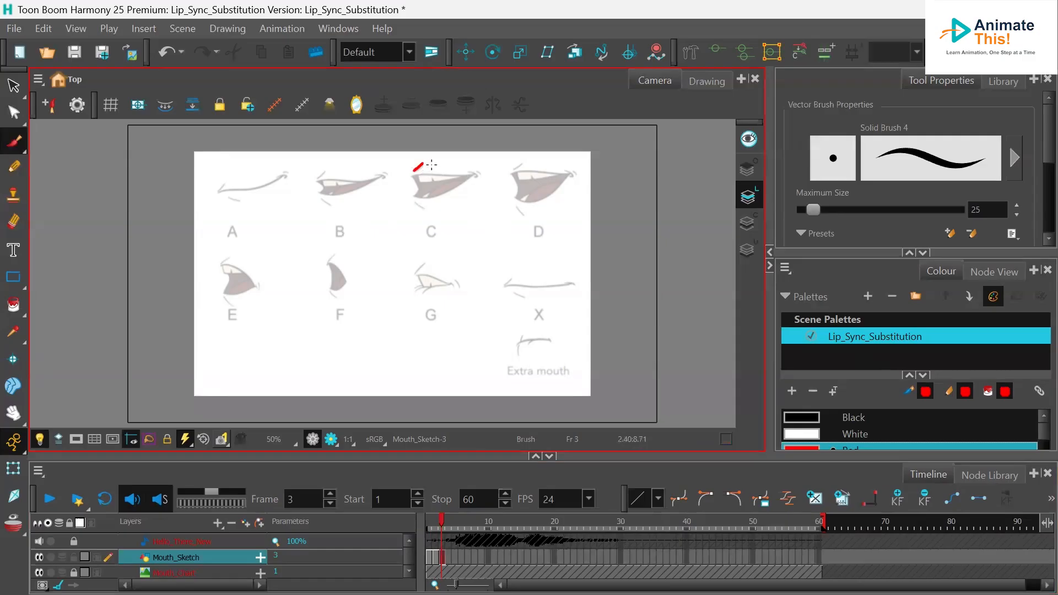
pyautogui.press('ctrl')
pyautogui.hotkey('ctrl', 'z')
pyautogui.click(829, 418)
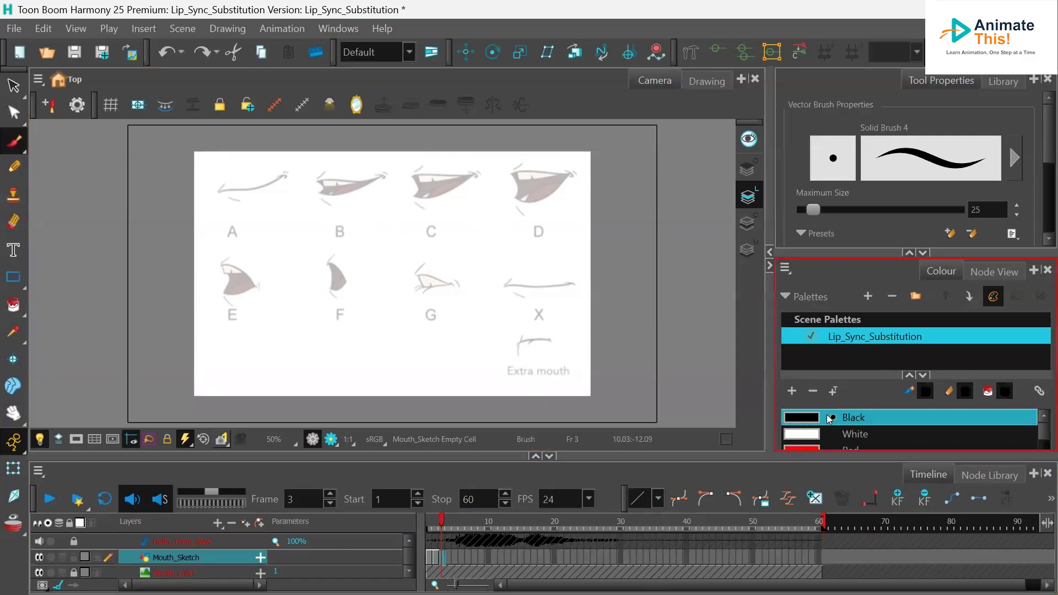
pyautogui.moveTo(427, 163)
pyautogui.mouseDown()
pyautogui.moveTo(414, 172)
pyautogui.moveTo(484, 178)
pyautogui.mouseUp()
pyautogui.moveTo(418, 191)
pyautogui.mouseDown()
pyautogui.moveTo(475, 173)
pyautogui.moveTo(415, 179)
pyautogui.moveTo(412, 196)
pyautogui.mouseUp()
pyautogui.click(739, 193)
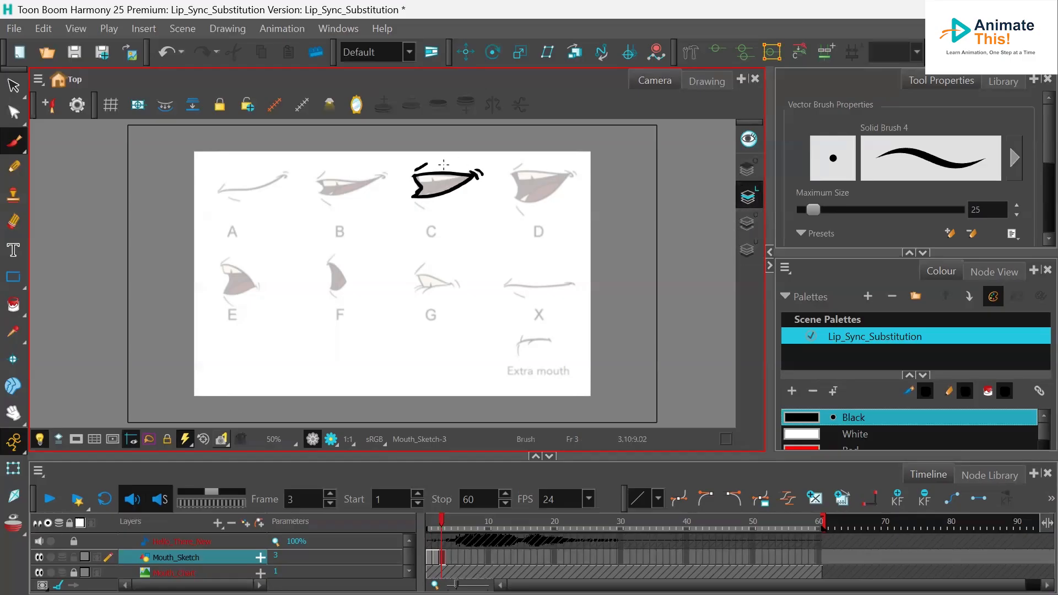
pyautogui.moveTo(419, 182)
pyautogui.mouseDown()
pyautogui.moveTo(462, 173)
pyautogui.moveTo(434, 176)
pyautogui.moveTo(433, 207)
pyautogui.moveTo(436, 187)
pyautogui.moveTo(479, 183)
pyautogui.mouseUp()
# - Paint mouth C's inside Red and its back area Black with the Paint tool
pyautogui.click(857, 446)
pyautogui.click(13, 304)
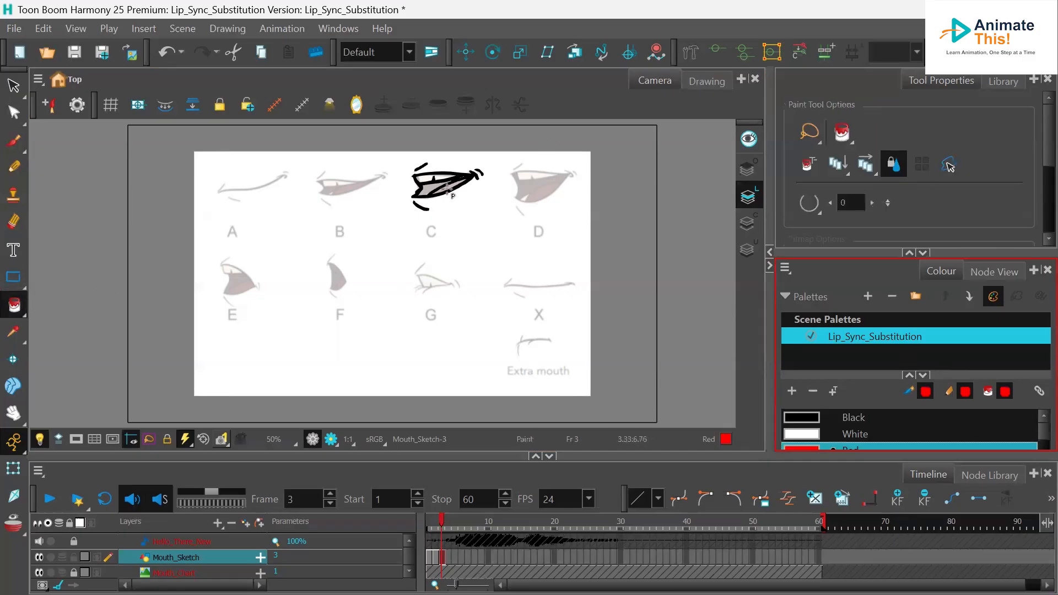
pyautogui.click(449, 189)
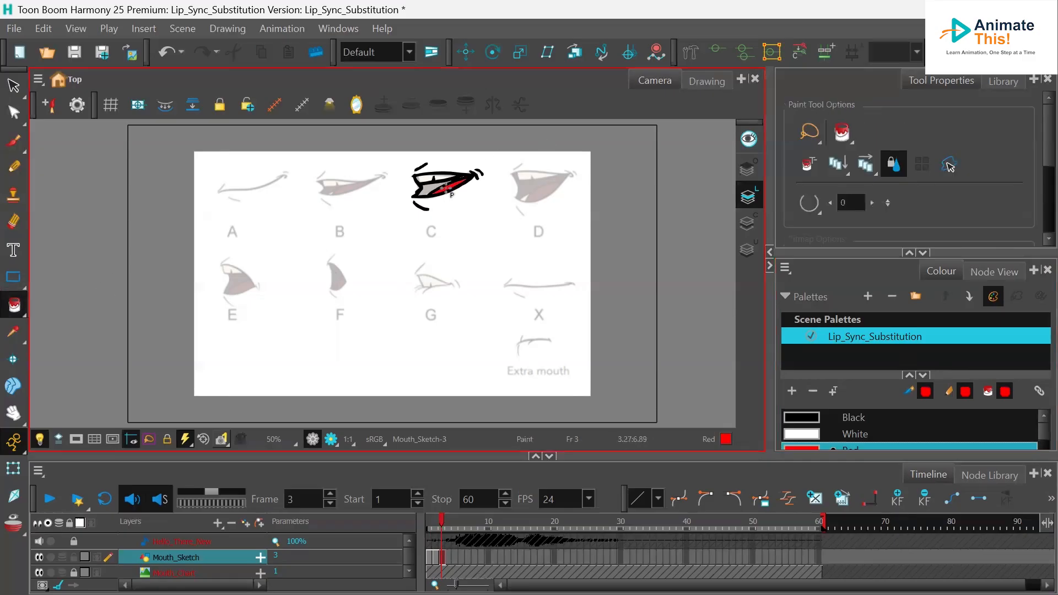
pyautogui.click(843, 418)
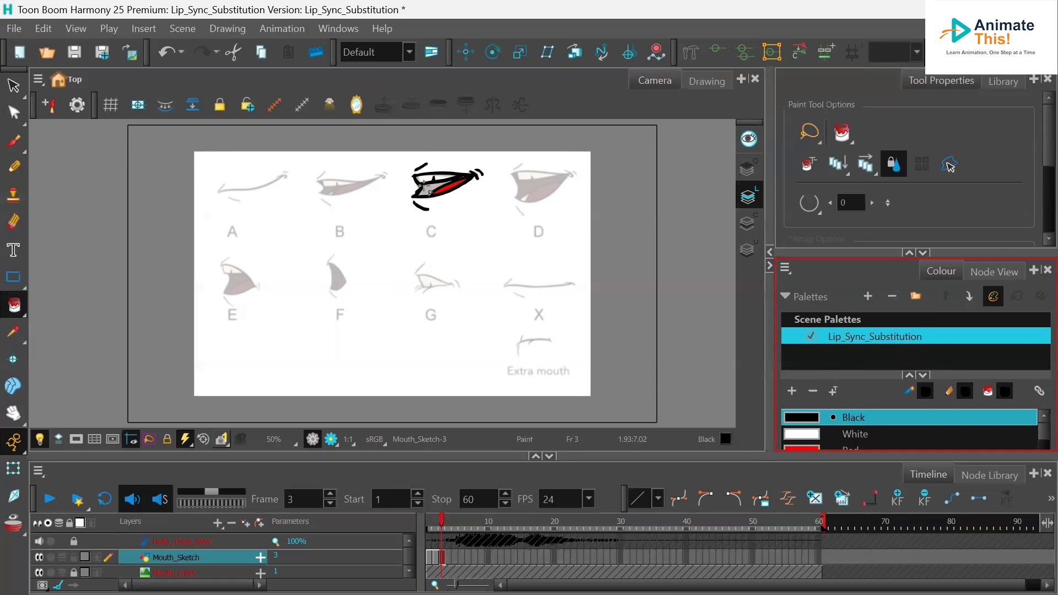
pyautogui.click(424, 189)
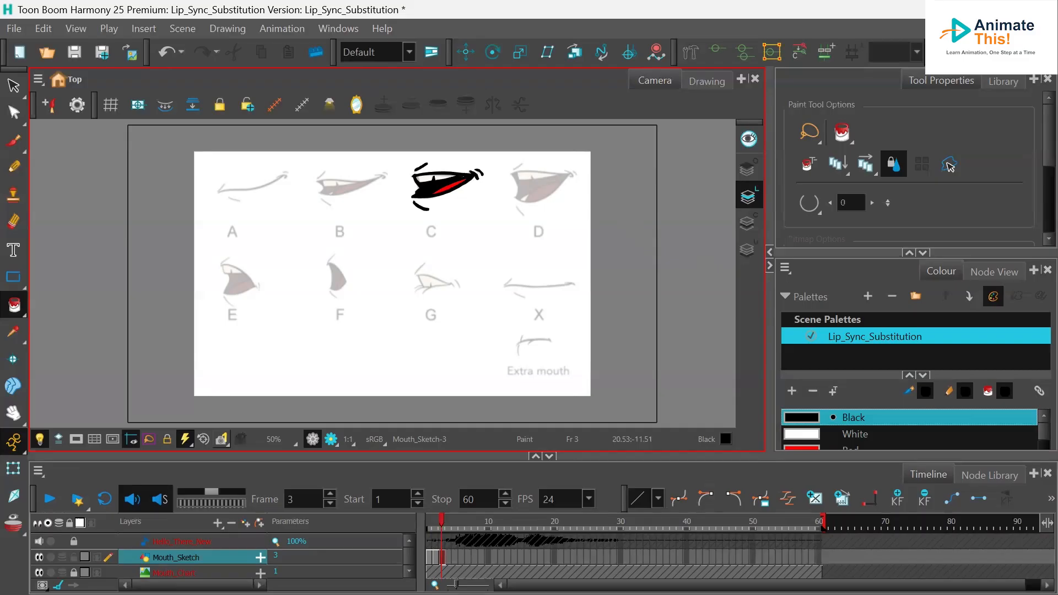
# - Trace mouth shape D with black brush strokes on frame 4 of Mouth_Sketch
pyautogui.click(446, 558)
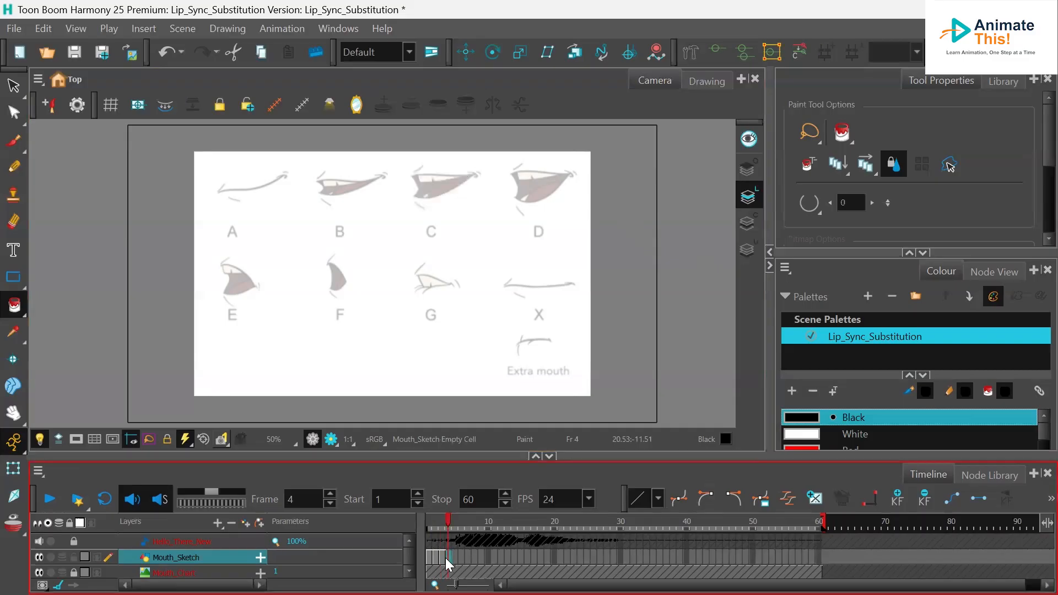
pyautogui.click(14, 142)
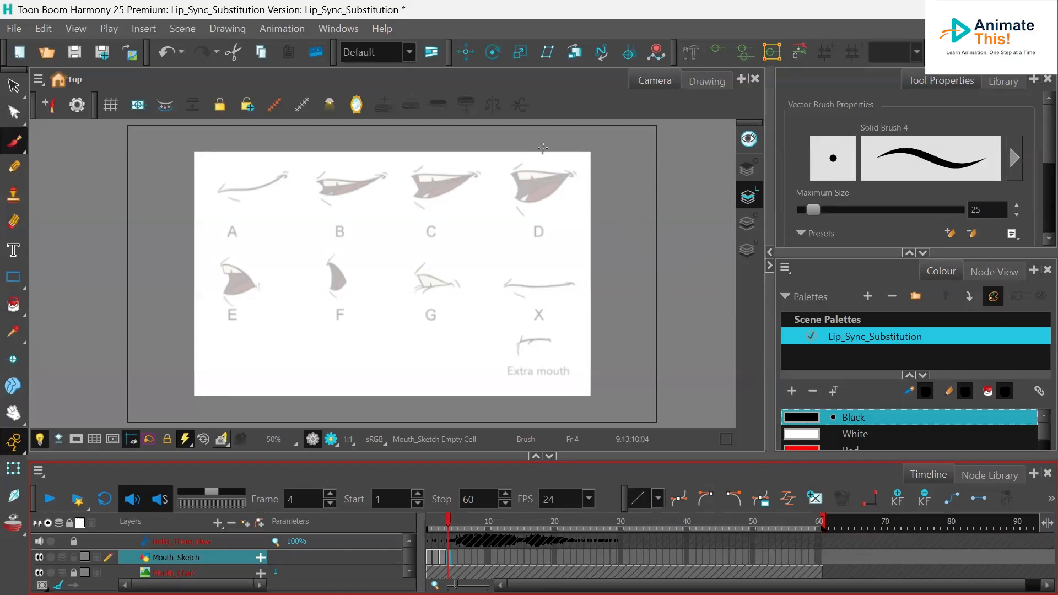
pyautogui.moveTo(526, 160)
pyautogui.mouseDown()
pyautogui.moveTo(516, 167)
pyautogui.moveTo(576, 179)
pyautogui.mouseUp()
pyautogui.moveTo(516, 193)
pyautogui.mouseDown()
pyautogui.moveTo(569, 174)
pyautogui.moveTo(514, 173)
pyautogui.moveTo(517, 193)
pyautogui.moveTo(566, 180)
pyautogui.mouseUp()
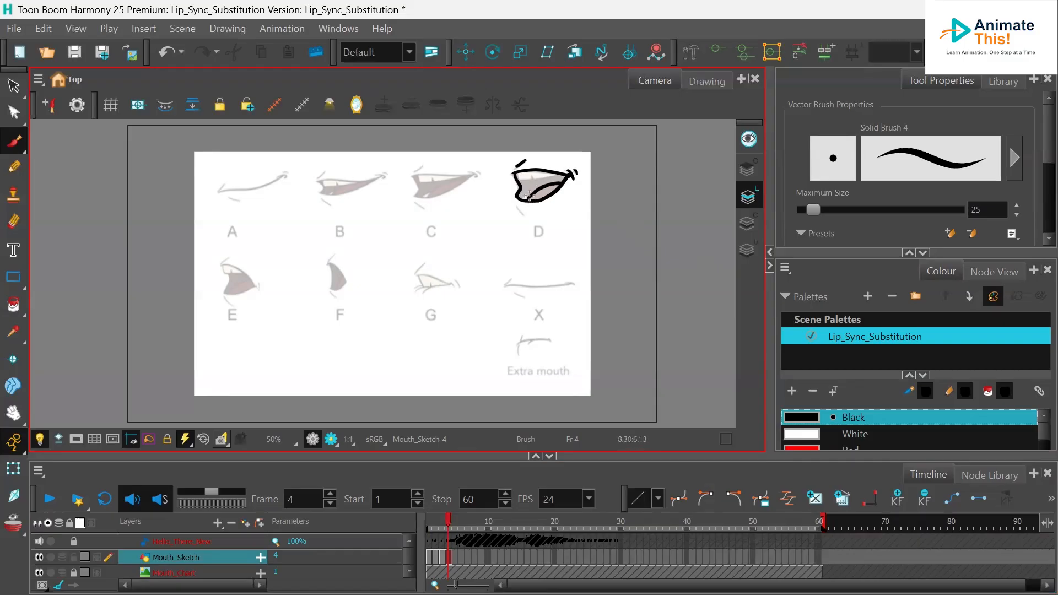
pyautogui.moveTo(519, 207)
pyautogui.mouseDown()
pyautogui.moveTo(525, 213)
pyautogui.moveTo(540, 176)
pyautogui.moveTo(559, 172)
pyautogui.moveTo(533, 180)
pyautogui.mouseUp()
# - Paint mouth D's inside Black, its tongue Red and its teeth White
pyautogui.click(14, 305)
pyautogui.click(530, 182)
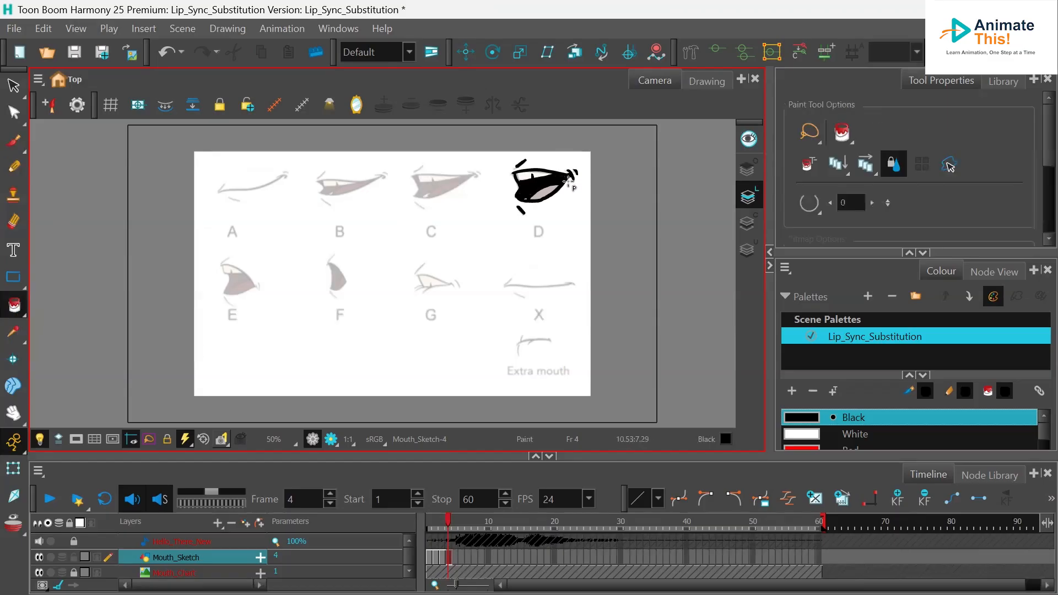
pyautogui.click(825, 450)
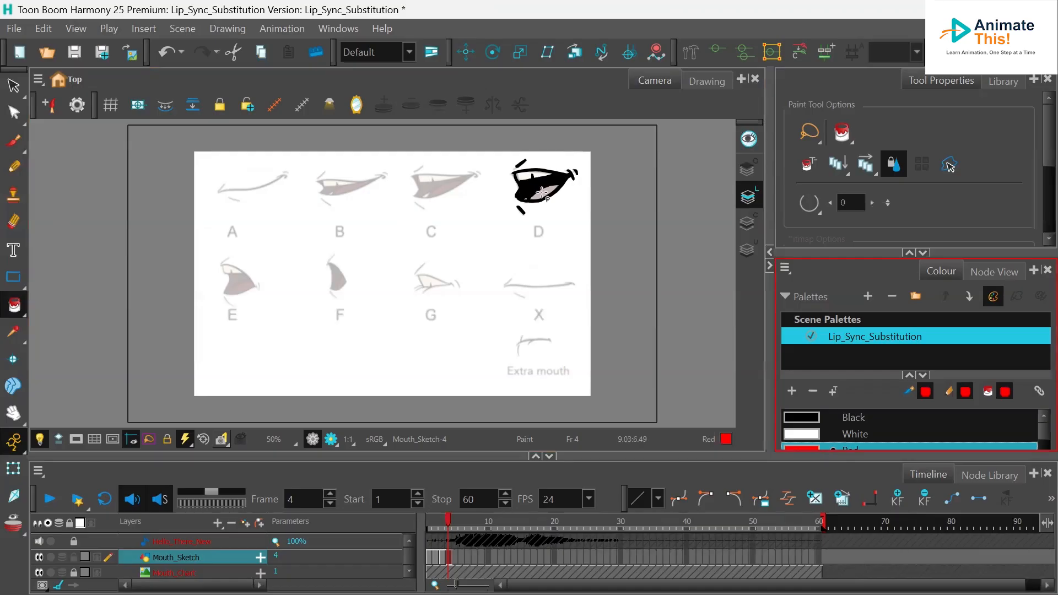
pyautogui.click(550, 194)
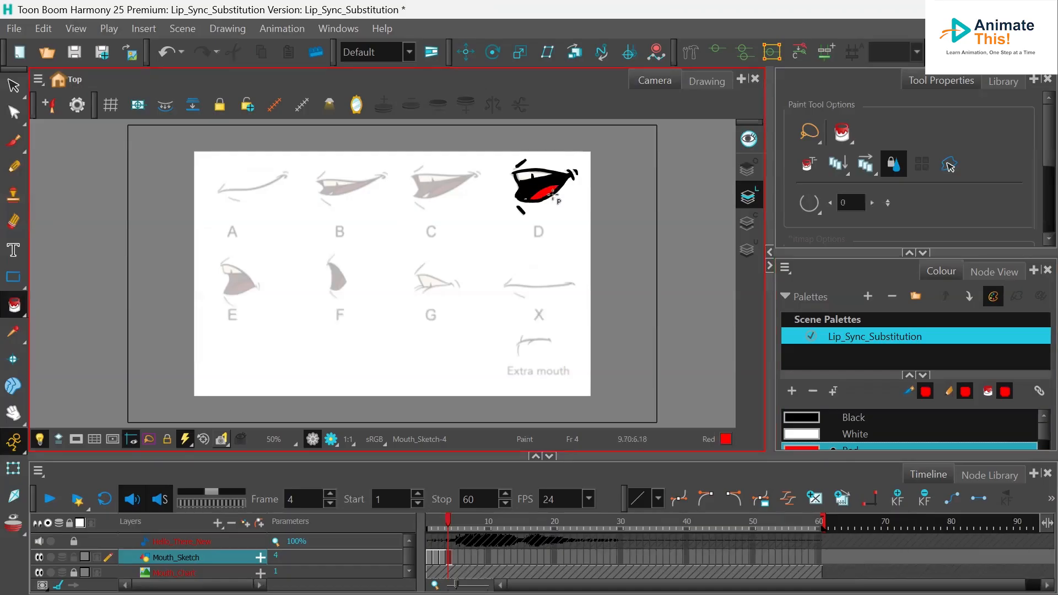
pyautogui.click(815, 435)
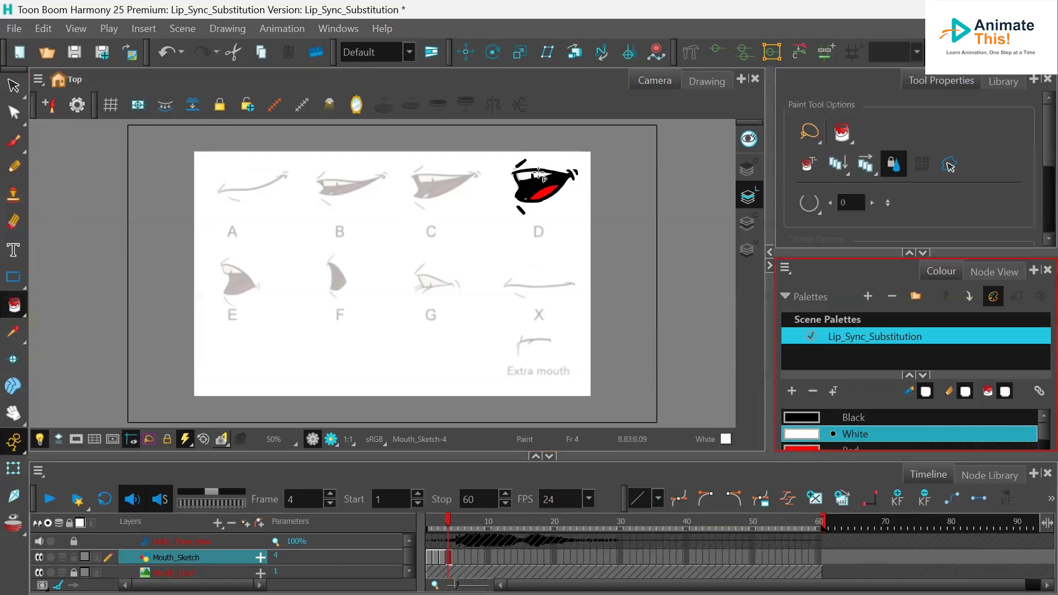
pyautogui.click(554, 171)
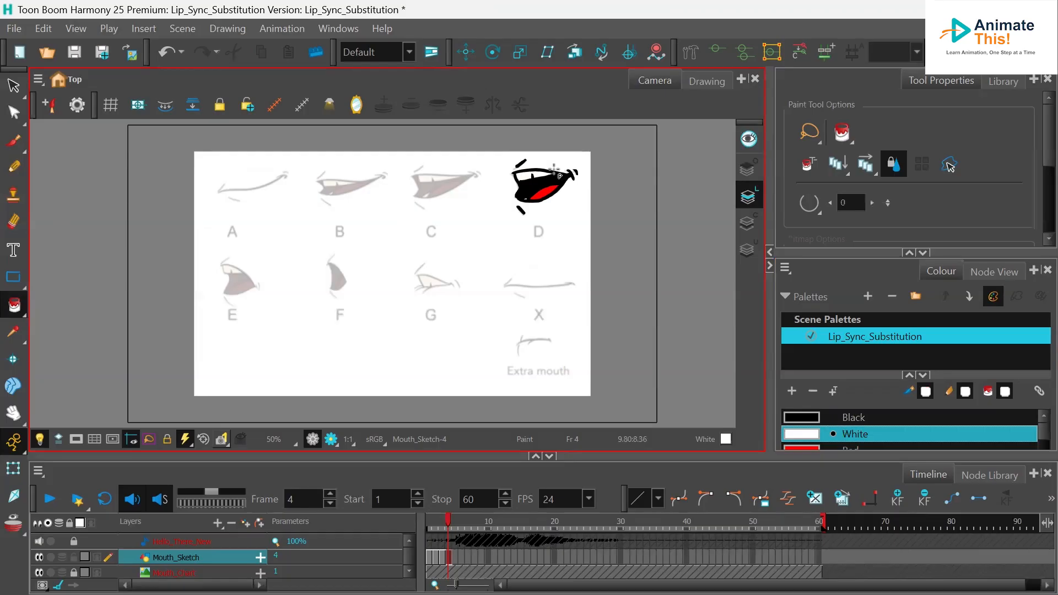
# - Step back through frames 2 to 4 to review the painted mouth drawings
pyautogui.click(443, 556)
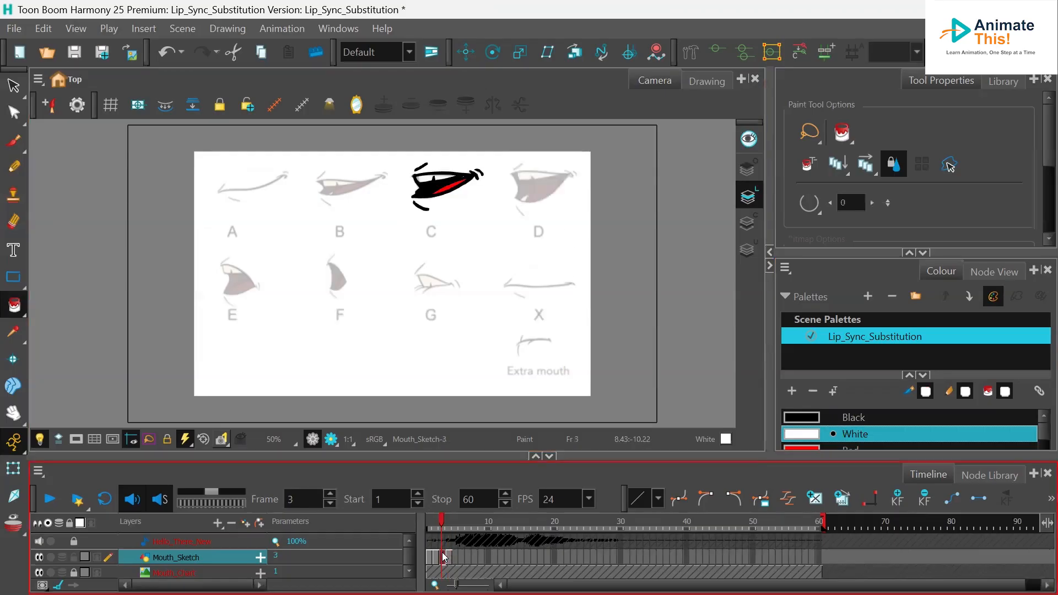
pyautogui.click(425, 179)
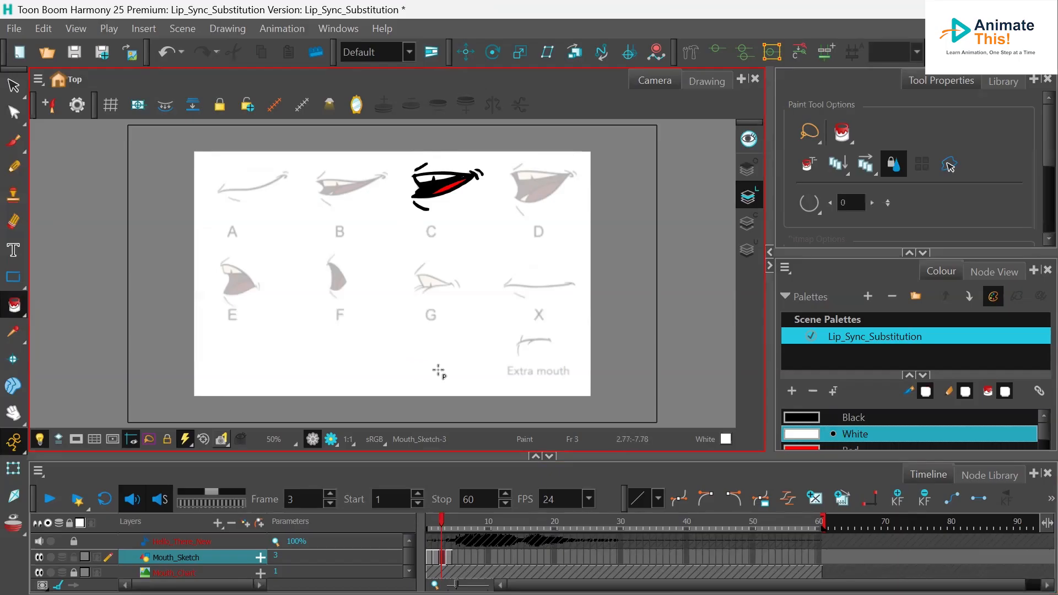
pyautogui.click(435, 557)
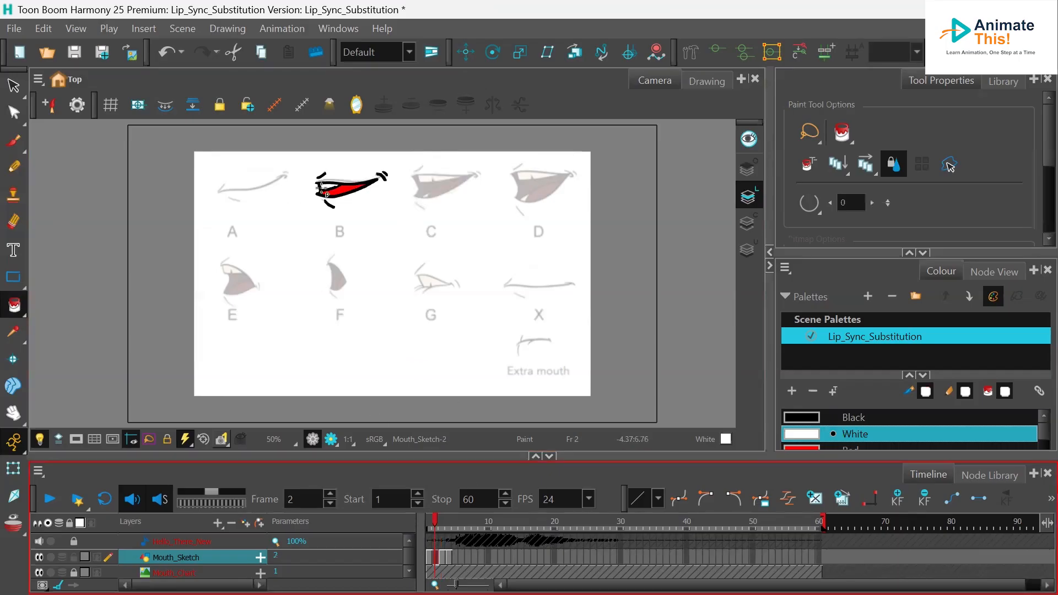
pyautogui.click(449, 556)
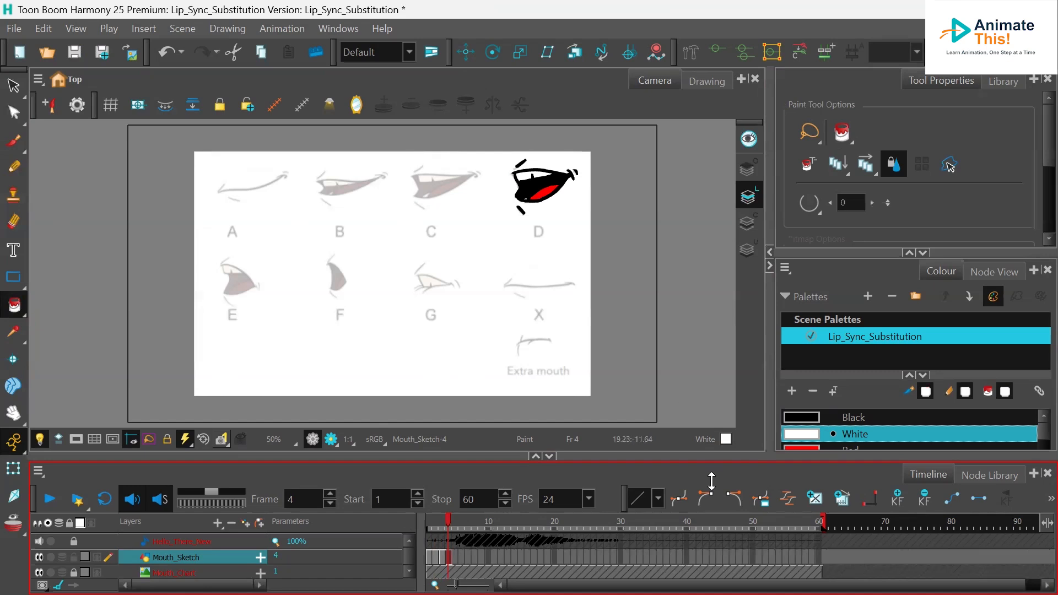
# - Trace mouth shape E with black brush strokes on frame 5 of Mouth_Sketch
pyautogui.click(454, 557)
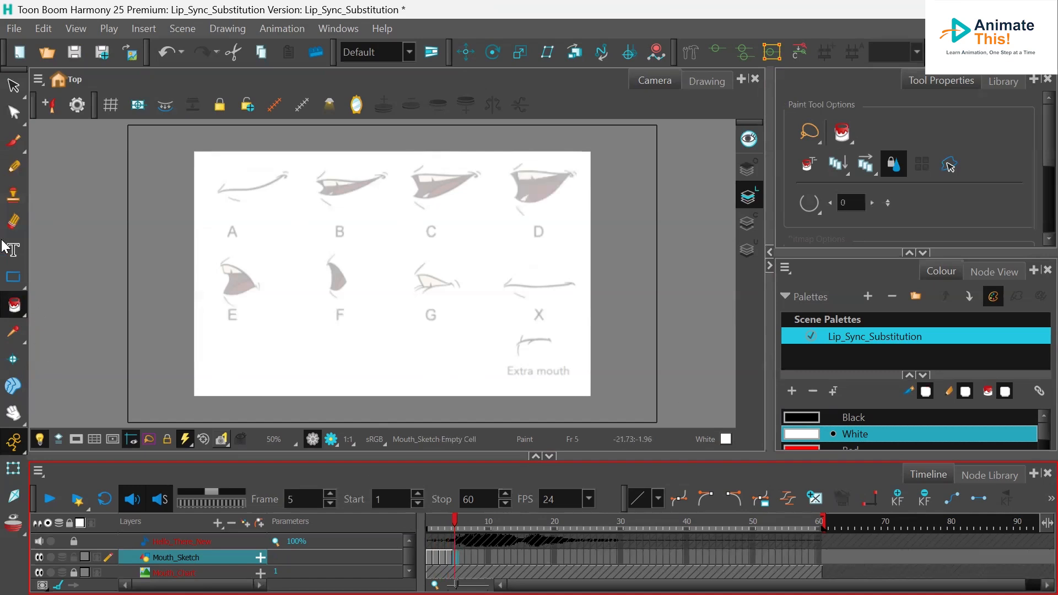
pyautogui.click(14, 144)
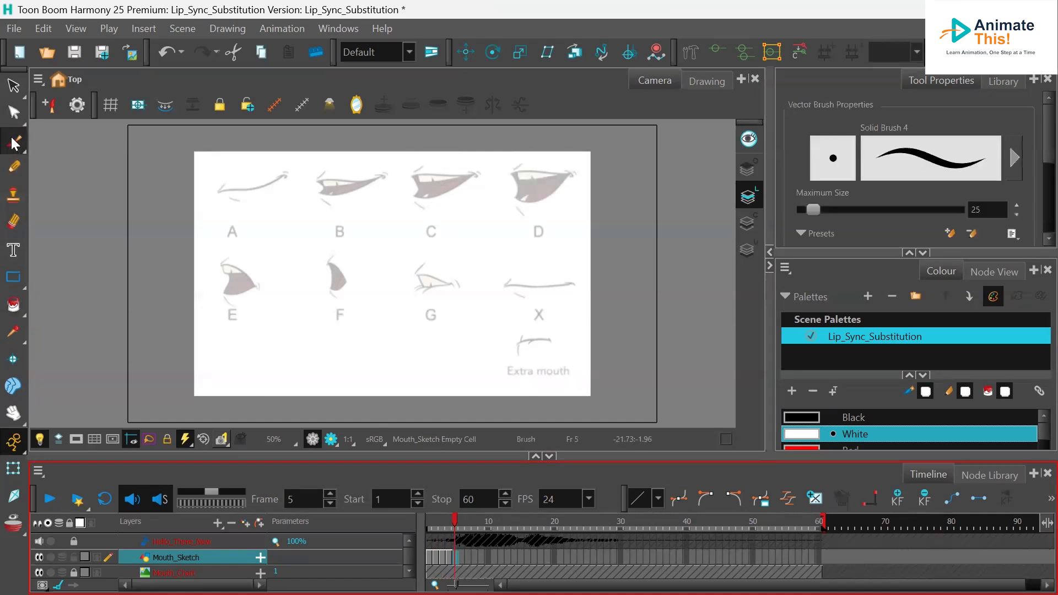
pyautogui.click(224, 259)
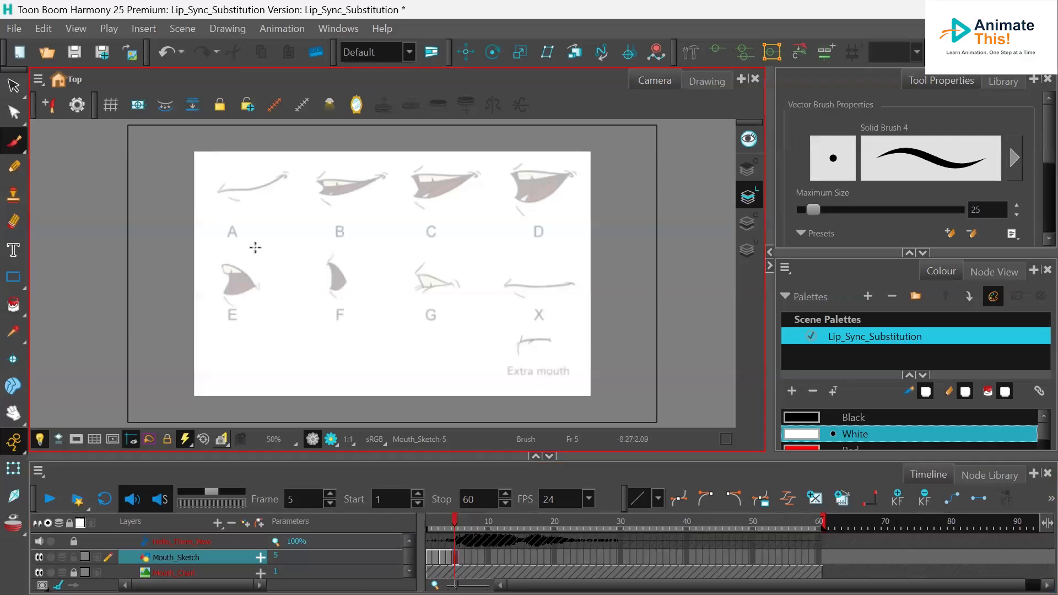
pyautogui.click(802, 419)
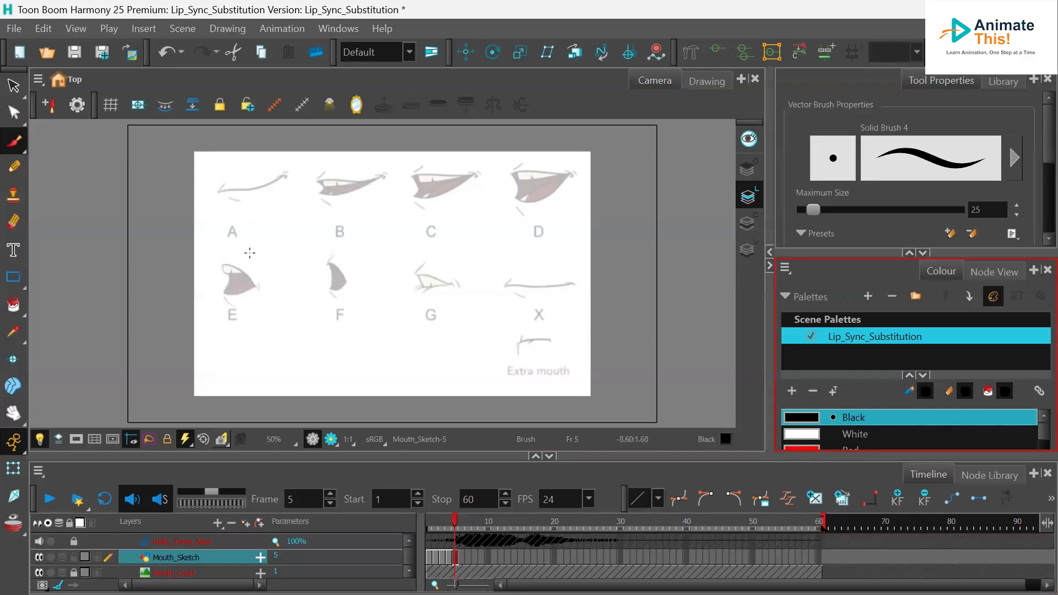
pyautogui.hotkey('ctrl', 'z')
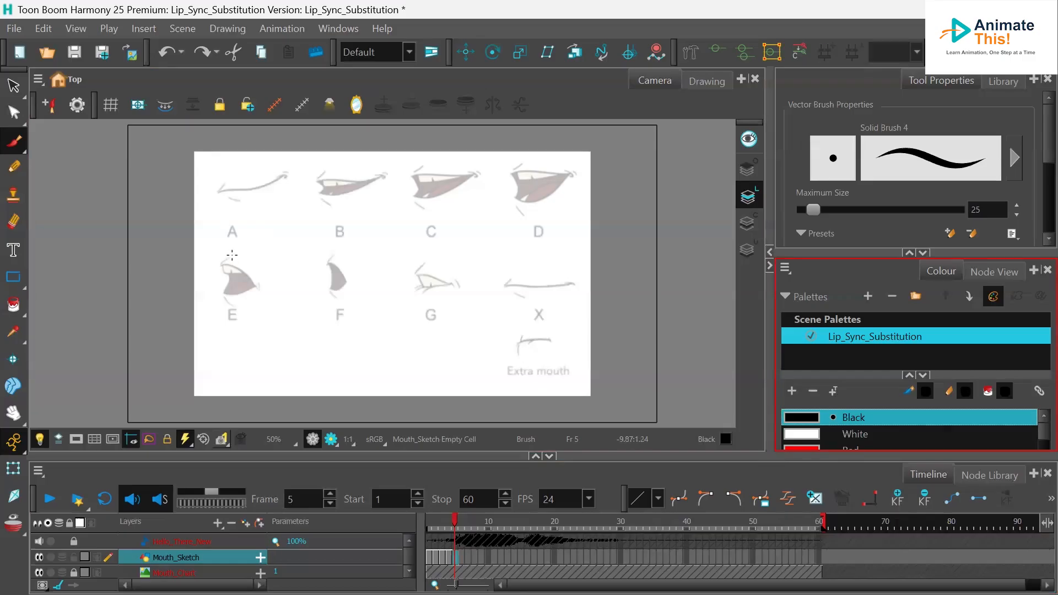
pyautogui.moveTo(229, 254); pyautogui.dragTo(222, 265)
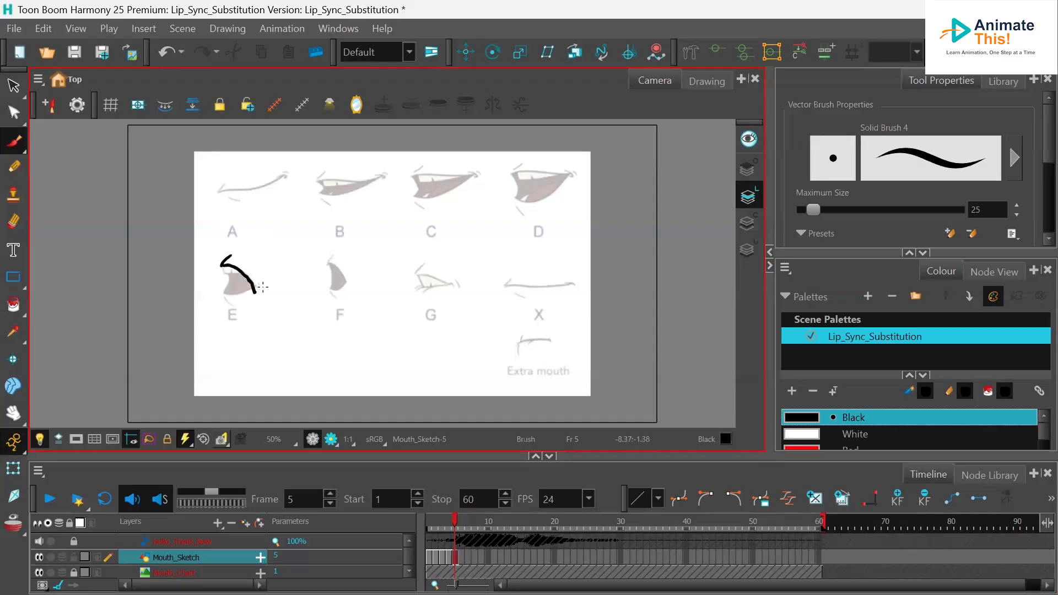
pyautogui.moveTo(225, 295); pyautogui.dragTo(258, 289)
pyautogui.moveTo(248, 280); pyautogui.dragTo(232, 305)
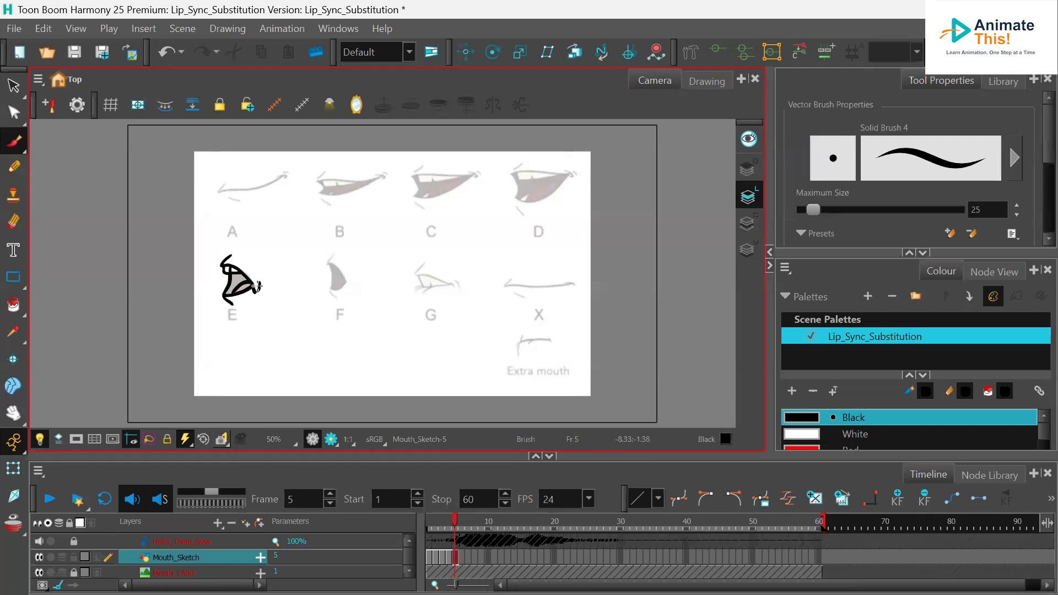
# - Paint mouth E's inside Red, its teeth White and its back area Black with the Paint tool
pyautogui.click(837, 449)
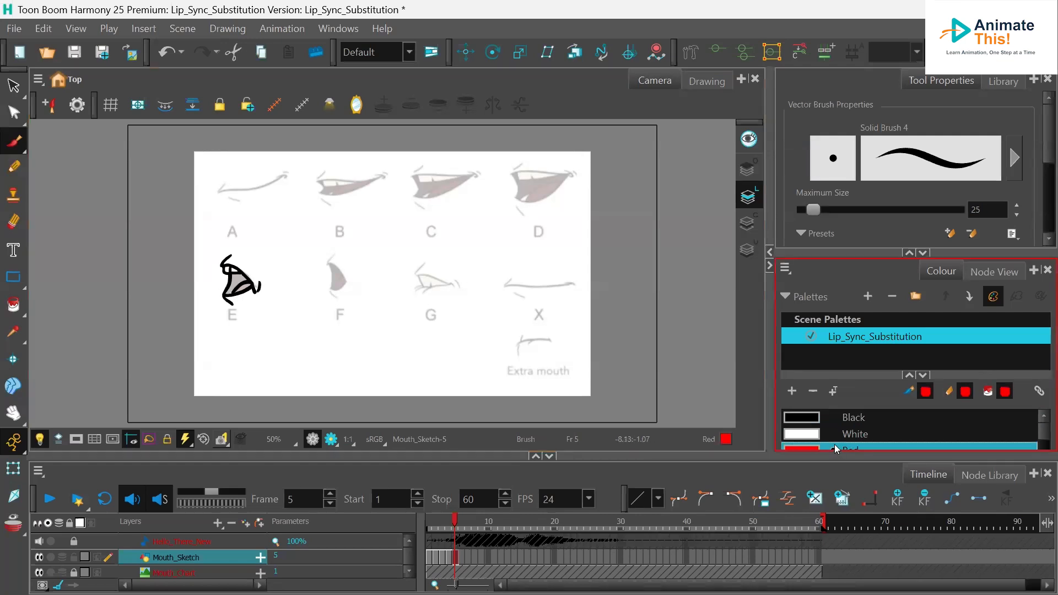
pyautogui.click(13, 305)
pyautogui.click(255, 287)
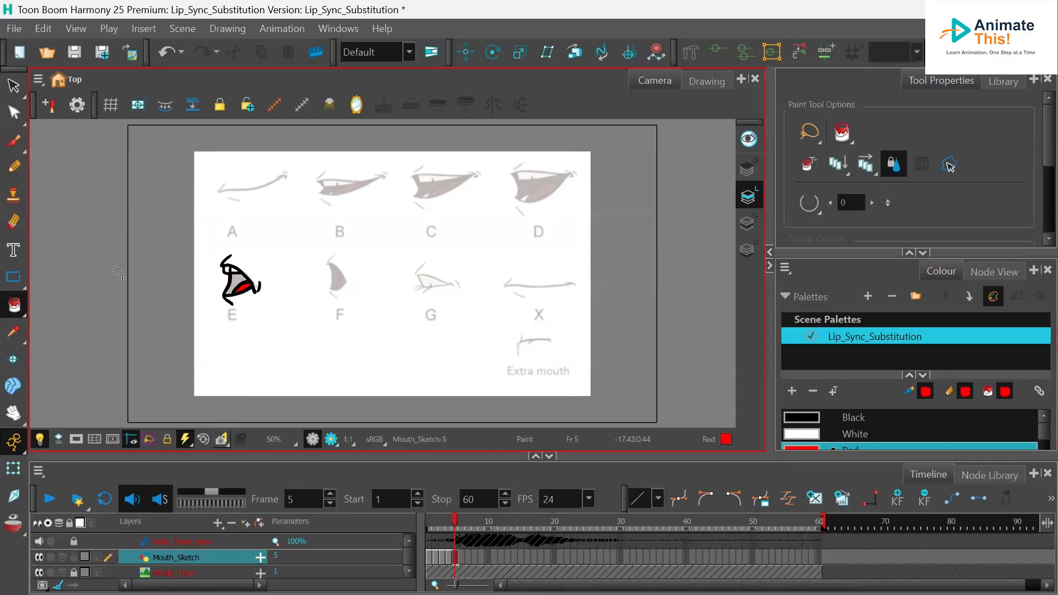
pyautogui.click(814, 435)
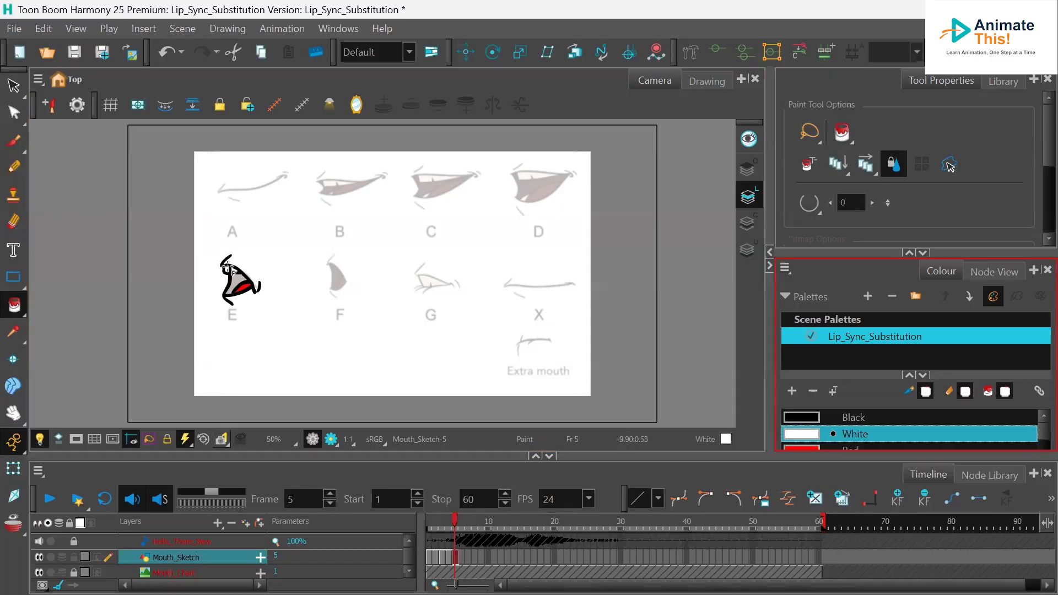
pyautogui.click(235, 269)
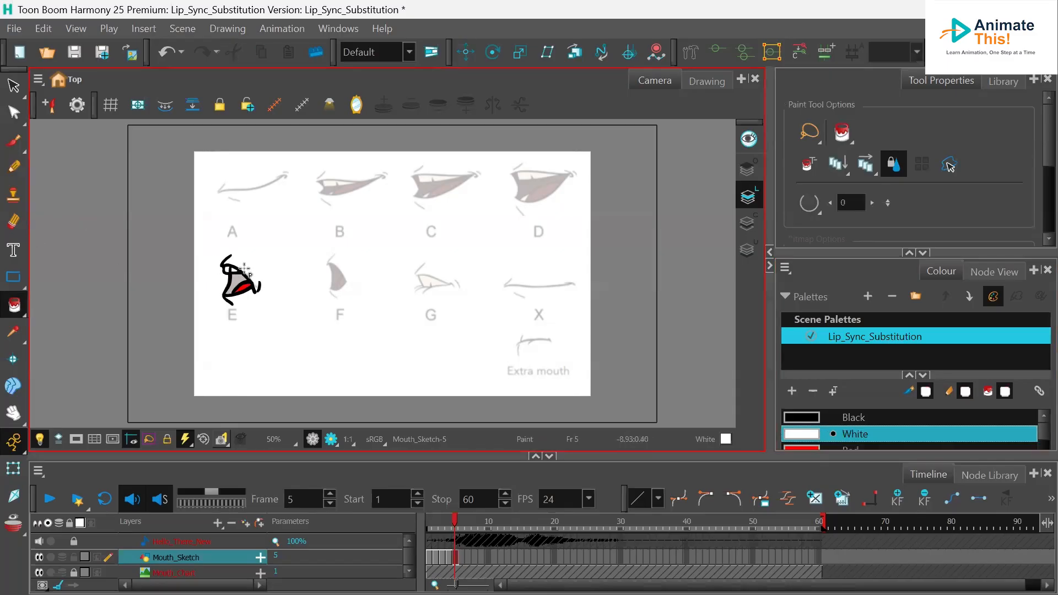
pyautogui.click(829, 419)
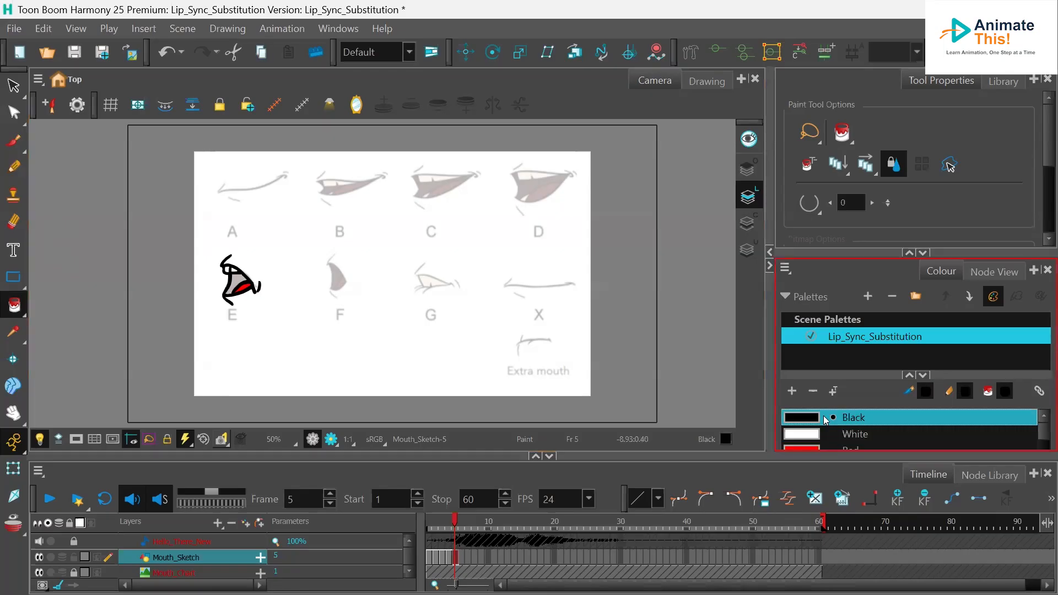
pyautogui.click(235, 281)
pyautogui.click(236, 281)
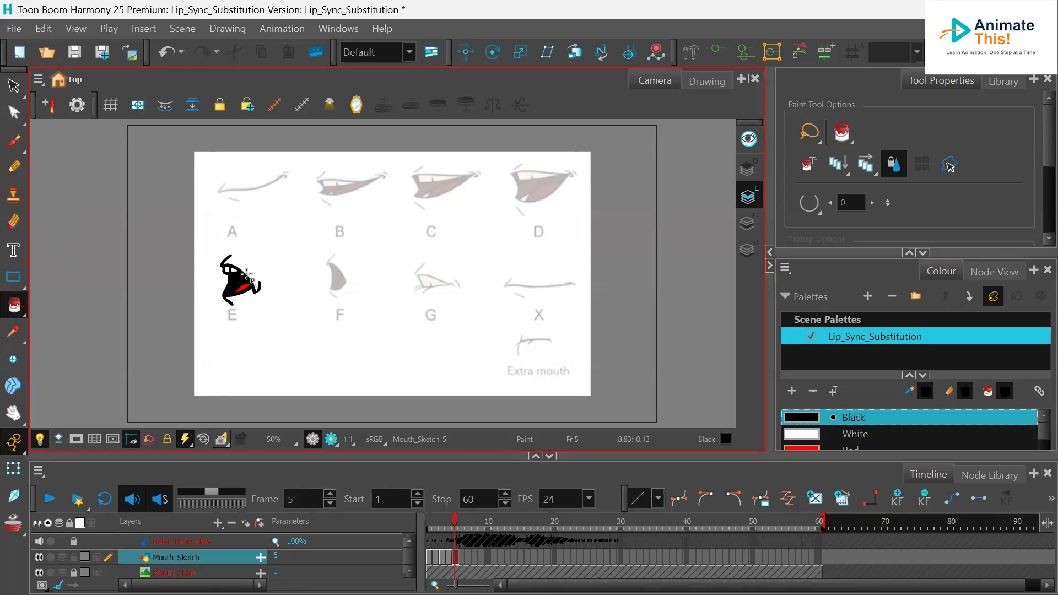
# - Trace mouth shape F with black brush strokes on frame 6 of Mouth_Sketch
pyautogui.click(14, 141)
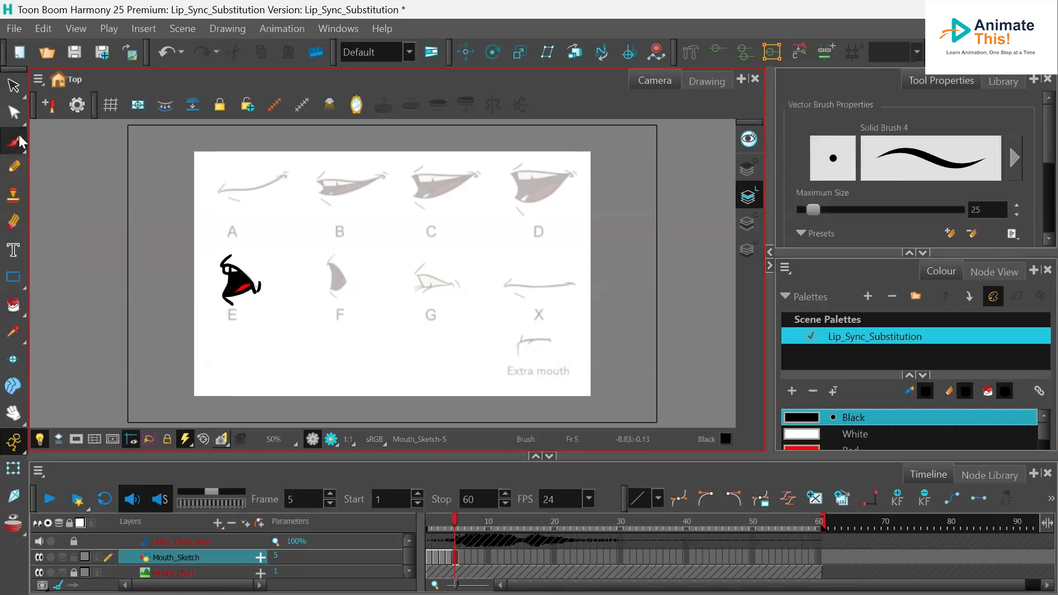
pyautogui.click(464, 558)
pyautogui.moveTo(336, 254)
pyautogui.mouseDown()
pyautogui.moveTo(328, 264)
pyautogui.moveTo(348, 288)
pyautogui.moveTo(329, 292)
pyautogui.moveTo(337, 298)
pyautogui.mouseUp()
pyautogui.moveTo(331, 260)
pyautogui.mouseDown()
pyautogui.moveTo(333, 297)
pyautogui.moveTo(347, 277)
pyautogui.mouseUp()
# - Paint mouth F's inside Black and its tongue Red
pyautogui.click(13, 304)
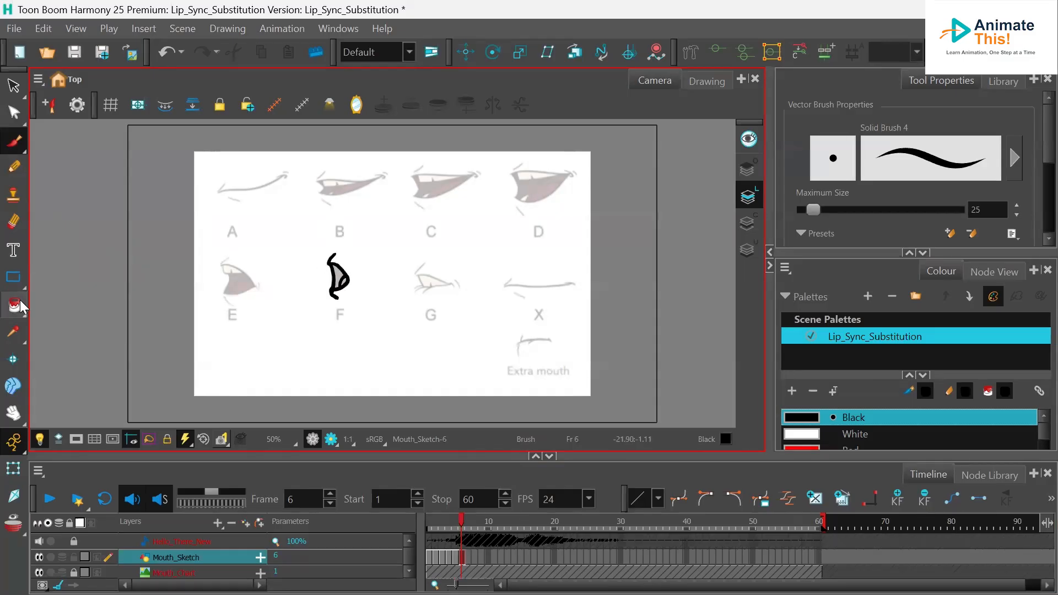
pyautogui.click(343, 277)
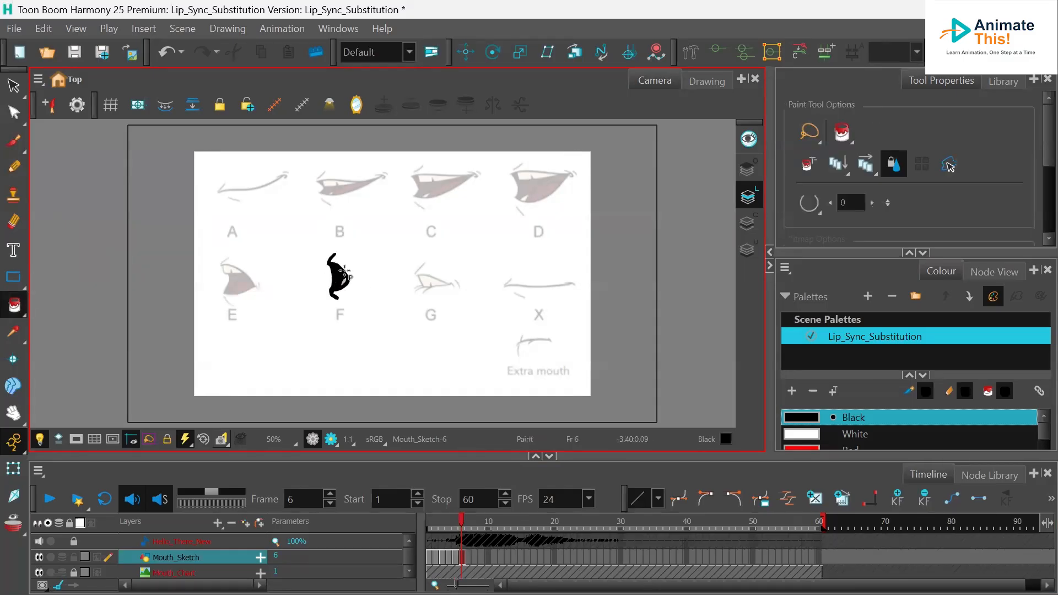
pyautogui.click(818, 449)
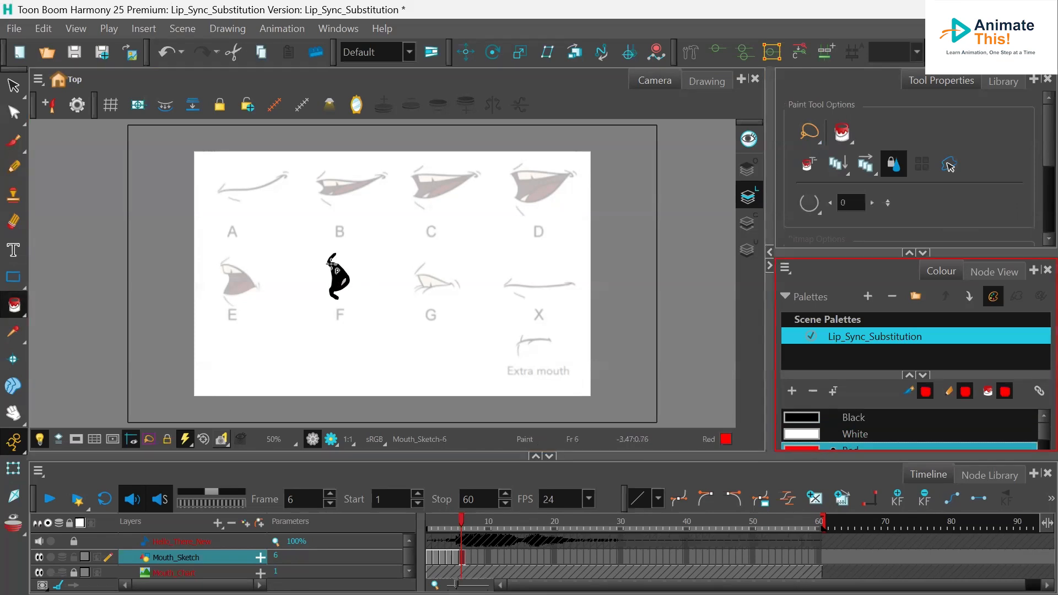
pyautogui.click(343, 278)
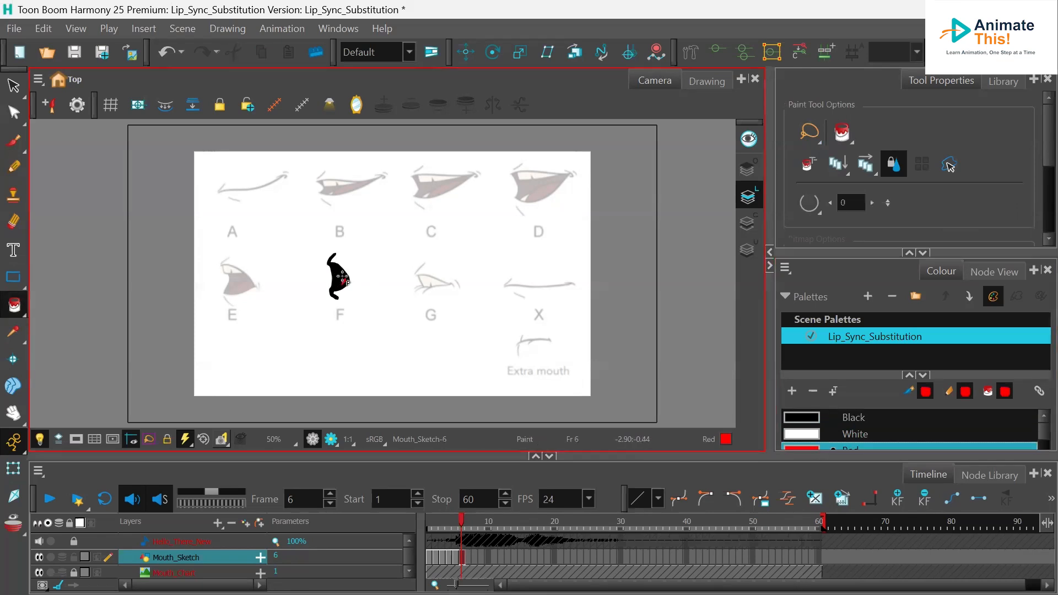
pyautogui.click(828, 421)
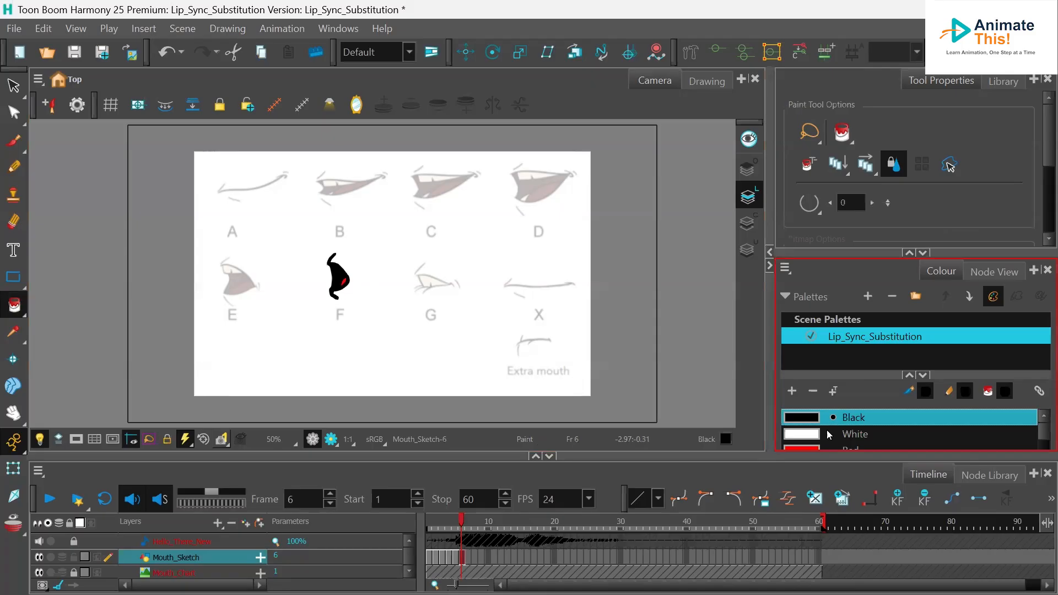
# - Trace mouth shape G with black brush strokes on frame 7 of Mouth_Sketch
pyautogui.click(470, 557)
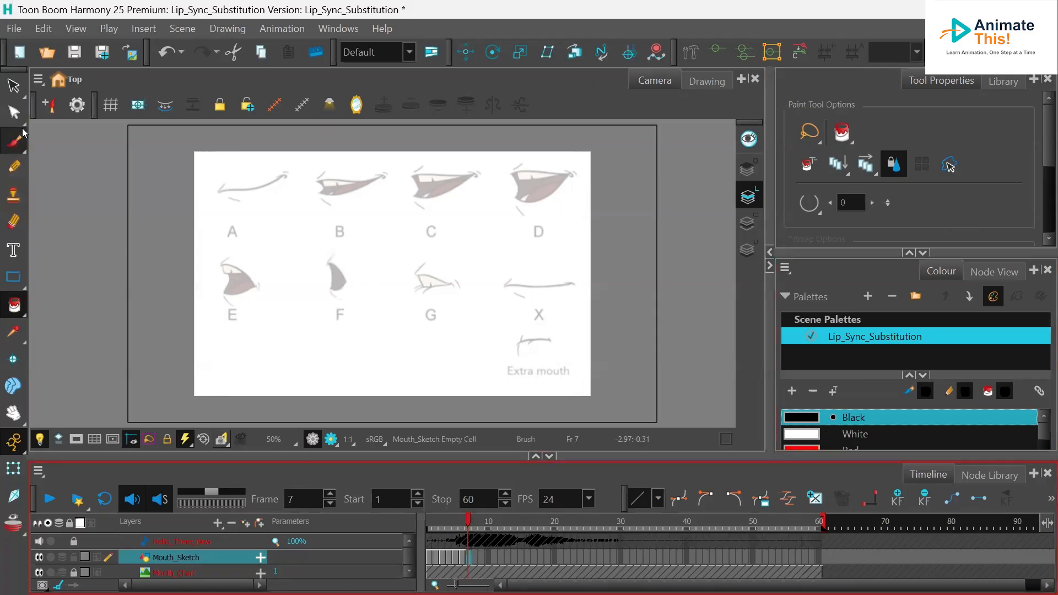
pyautogui.click(13, 140)
pyautogui.moveTo(425, 264)
pyautogui.mouseDown()
pyautogui.moveTo(417, 275)
pyautogui.moveTo(457, 285)
pyautogui.mouseUp()
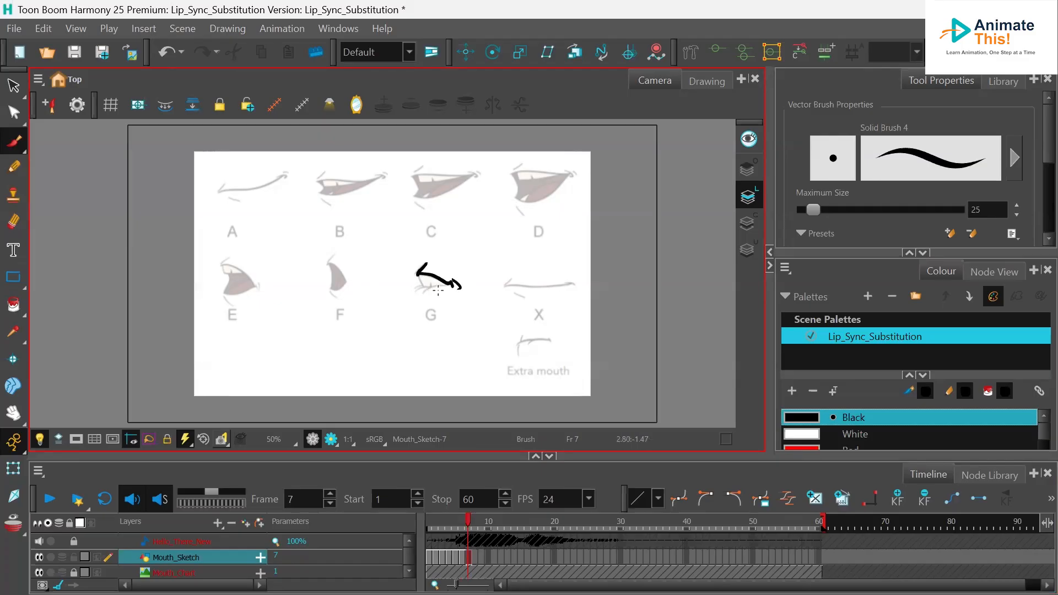
pyautogui.moveTo(429, 286); pyautogui.dragTo(420, 289)
# - Paint mouth G's teeth White
pyautogui.click(825, 436)
pyautogui.click(14, 305)
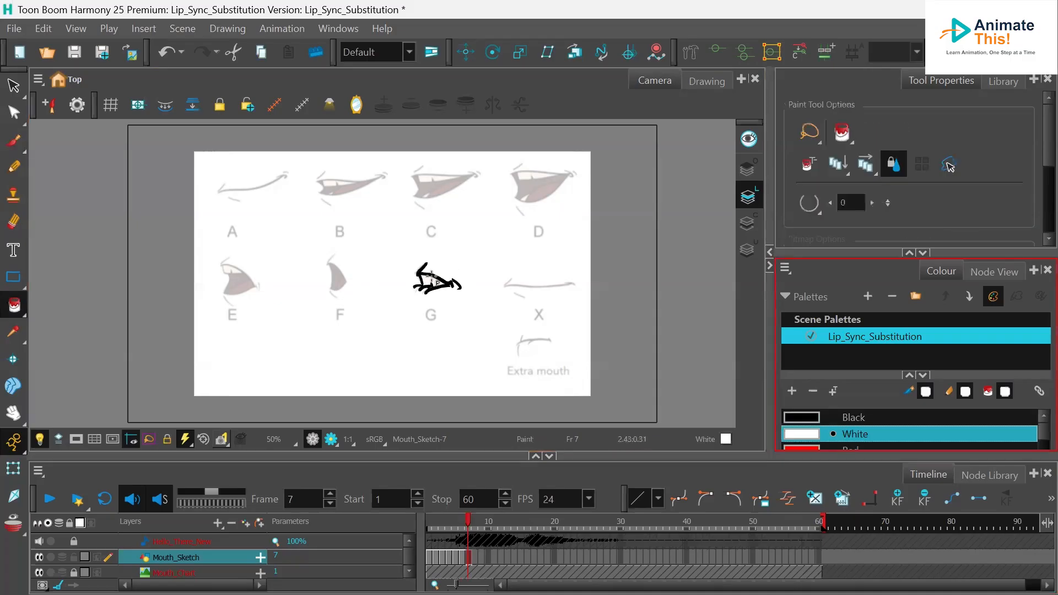
pyautogui.click(429, 281)
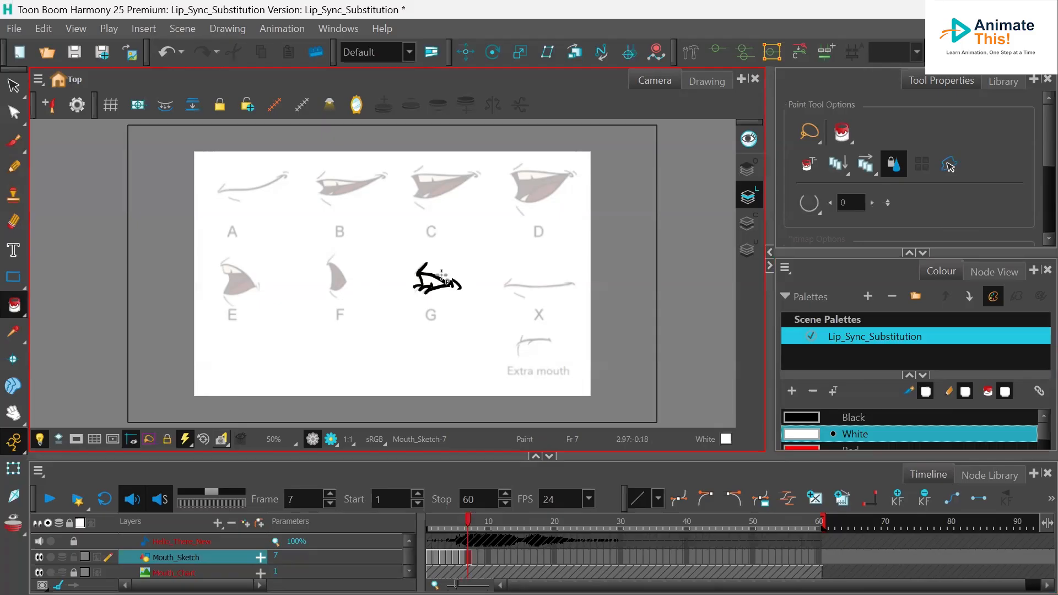
# - Trace mouth shape X with black brush strokes on frame 8 of Mouth_Sketch
pyautogui.click(477, 561)
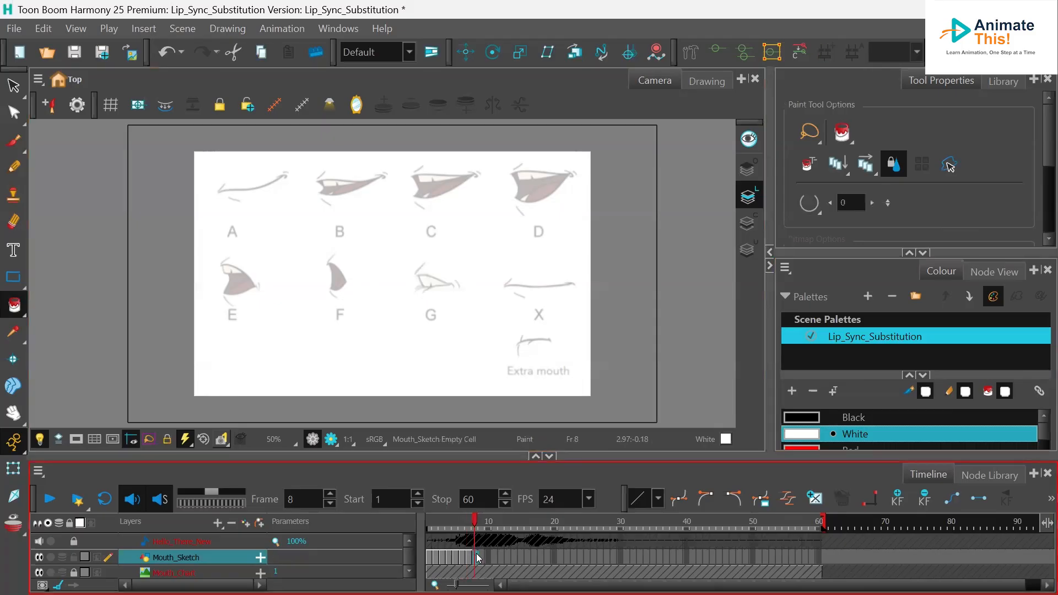
pyautogui.click(823, 422)
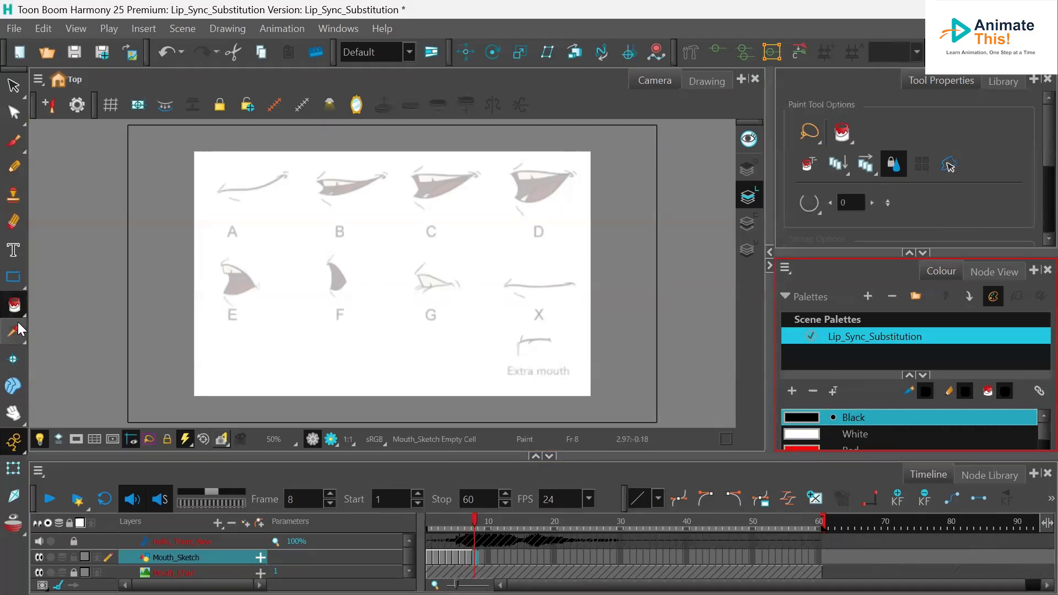
pyautogui.click(14, 140)
pyautogui.click(503, 280)
pyautogui.moveTo(508, 282)
pyautogui.mouseDown()
pyautogui.moveTo(574, 284)
pyautogui.moveTo(530, 298)
pyautogui.mouseUp()
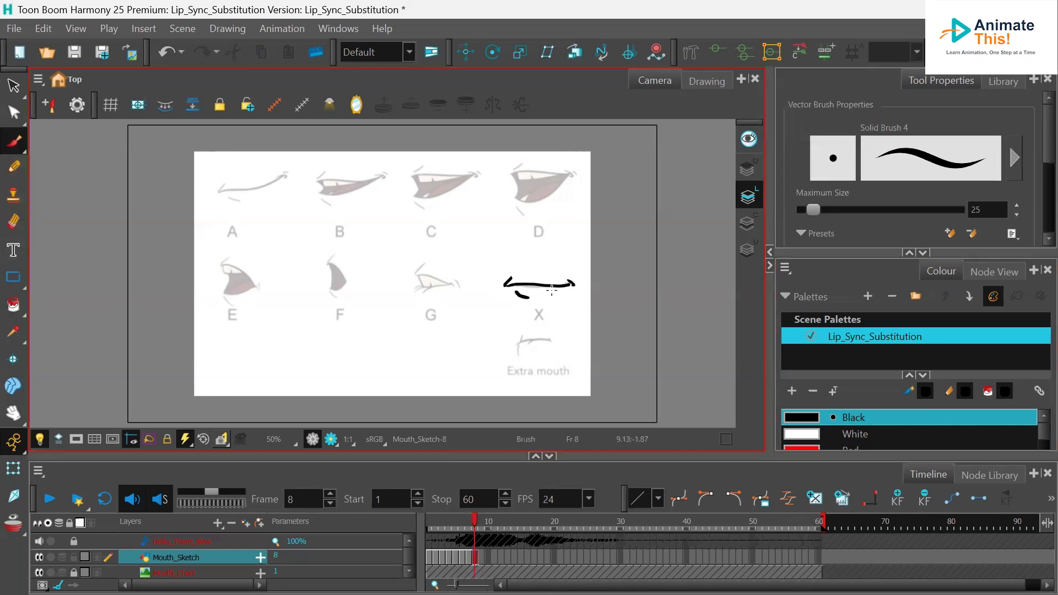
# - Trace the extra mouth shape with a black brush stroke on frame 9
pyautogui.click(482, 559)
pyautogui.moveTo(524, 332); pyautogui.dragTo(522, 345)
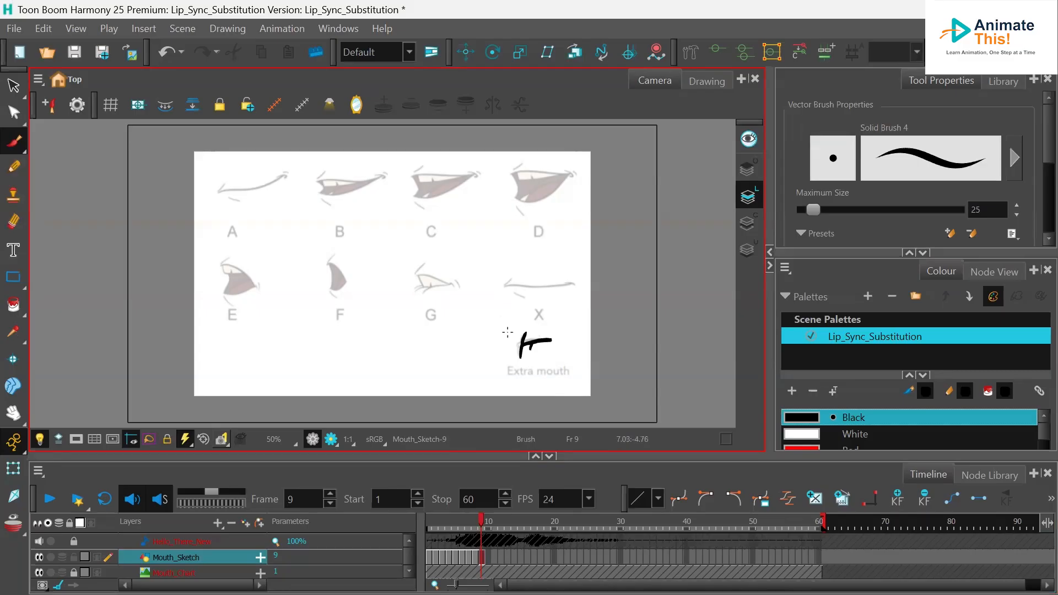
# - Return to frame 1 and move mouth A's drawing to the centre of the camera frame
pyautogui.click(485, 523)
pyautogui.moveTo(485, 524)
pyautogui.mouseDown()
pyautogui.moveTo(432, 525)
pyautogui.moveTo(477, 526)
pyautogui.moveTo(429, 535)
pyautogui.mouseUp()
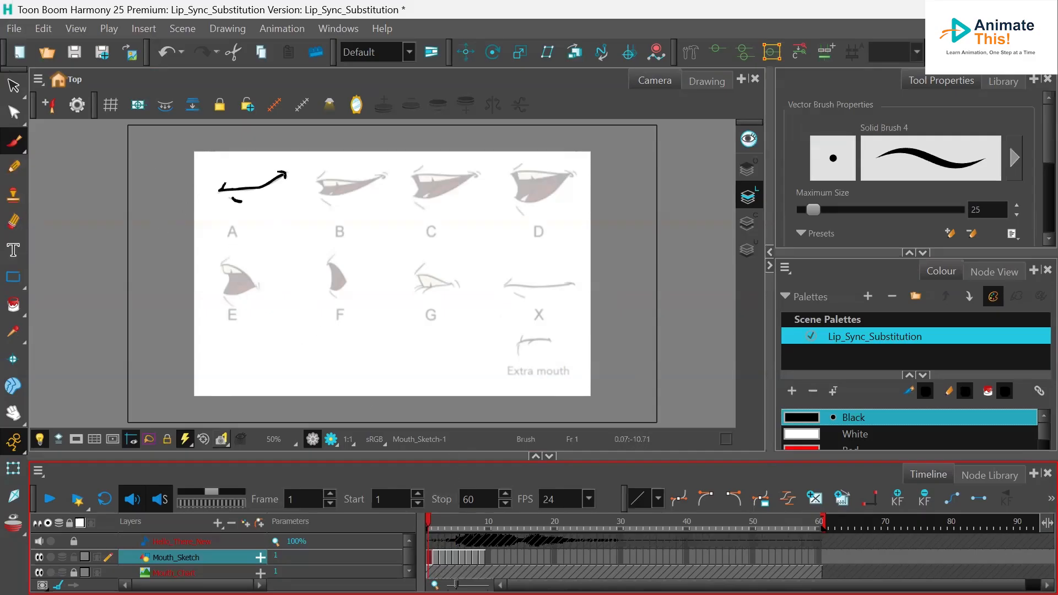
pyautogui.click(15, 88)
pyautogui.moveTo(293, 159)
pyautogui.mouseDown()
pyautogui.moveTo(209, 159)
pyautogui.moveTo(217, 235)
pyautogui.moveTo(313, 156)
pyautogui.mouseUp()
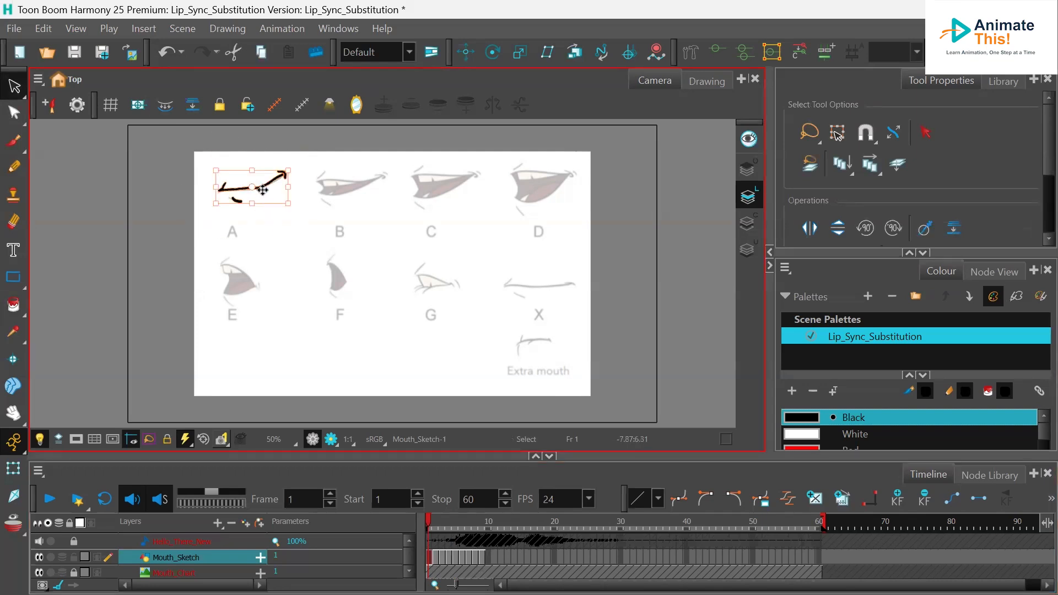
pyautogui.moveTo(273, 187); pyautogui.dragTo(412, 261)
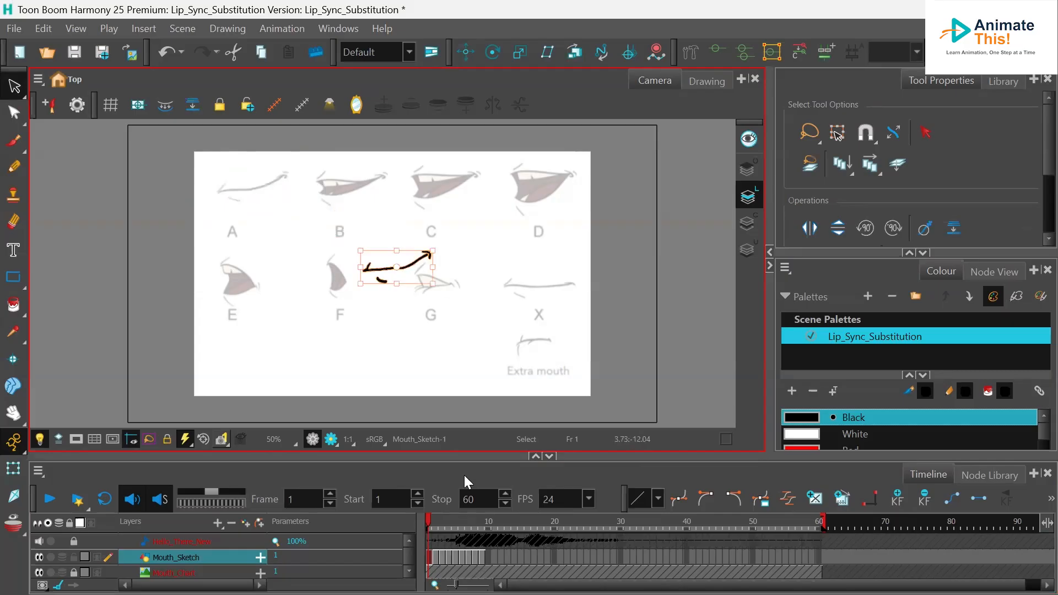
# - Turn on onion skin and move frame 2's mouth B drawing to the centre, lined up with mouth A
pyautogui.click(435, 559)
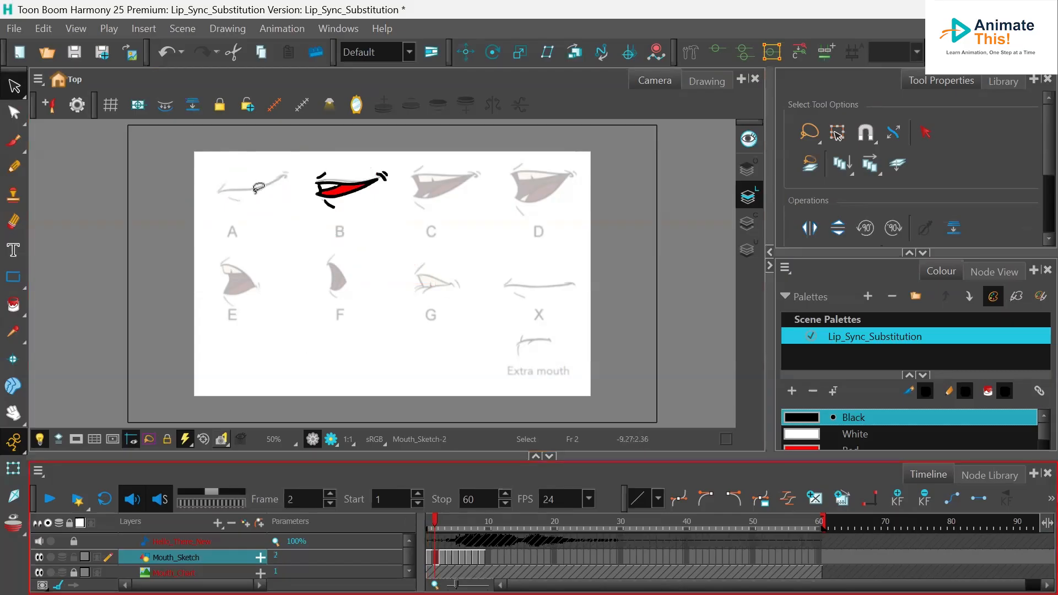
pyautogui.moveTo(262, 205)
pyautogui.mouseDown()
pyautogui.moveTo(258, 218)
pyautogui.moveTo(261, 209)
pyautogui.mouseUp()
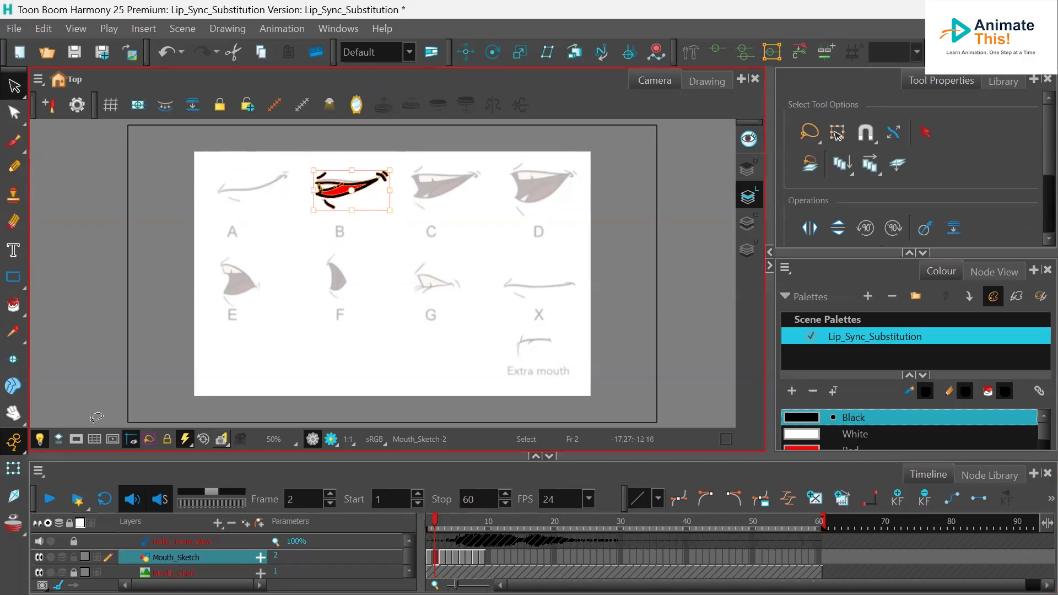
pyautogui.click(13, 524)
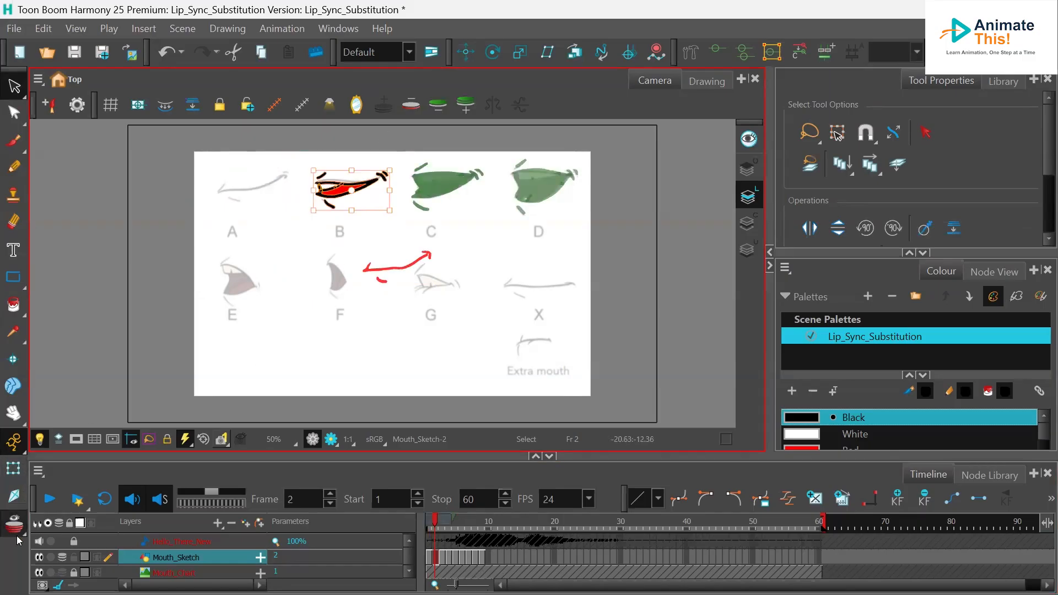
pyautogui.moveTo(365, 185); pyautogui.dragTo(411, 261)
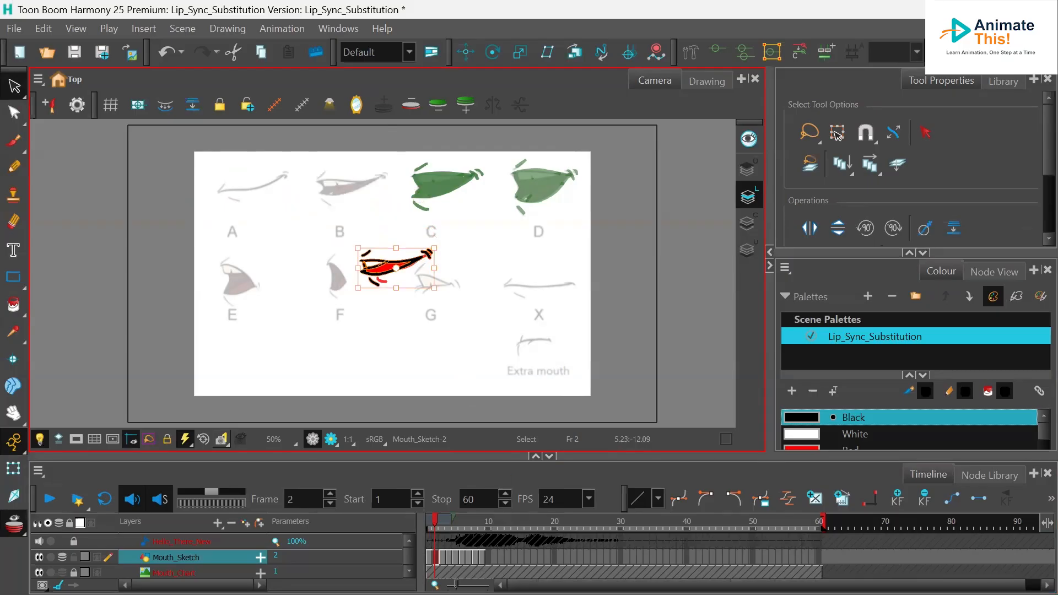
# - Go to frame 3 and move mouth C's drawing to the centre of the camera frame
pyautogui.click(442, 559)
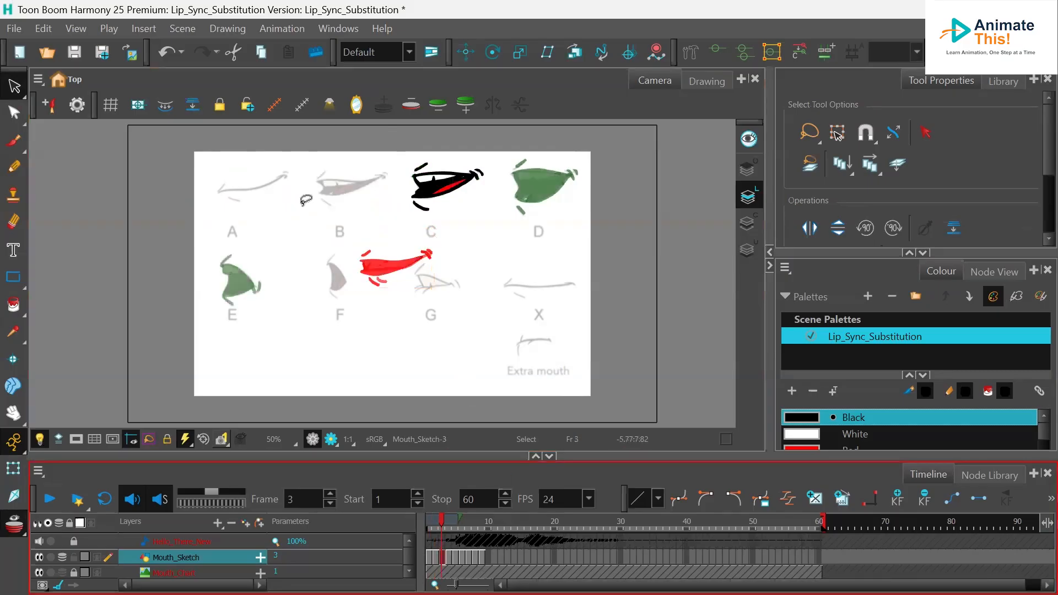
pyautogui.moveTo(425, 147)
pyautogui.mouseDown()
pyautogui.moveTo(382, 231)
pyautogui.moveTo(500, 181)
pyautogui.moveTo(473, 132)
pyautogui.moveTo(419, 138)
pyautogui.mouseUp()
pyautogui.moveTo(465, 185); pyautogui.dragTo(411, 265)
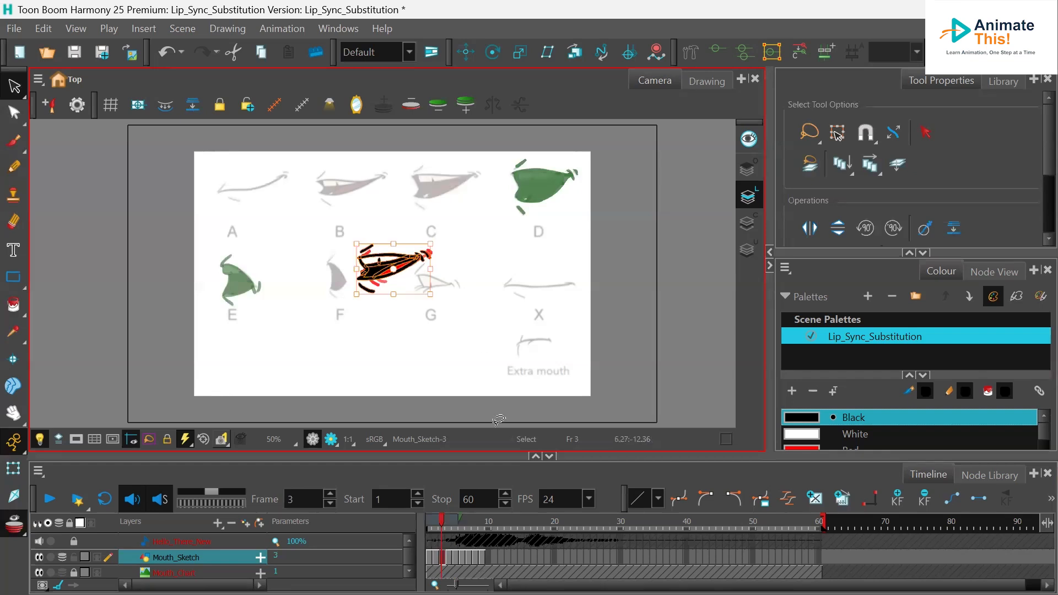
# - Go to frame 4 and move mouth D's drawing to the centre of the camera frame
pyautogui.click(449, 557)
pyautogui.moveTo(505, 157)
pyautogui.mouseDown()
pyautogui.moveTo(609, 232)
pyautogui.moveTo(556, 138)
pyautogui.moveTo(505, 156)
pyautogui.mouseUp()
pyautogui.moveTo(558, 180)
pyautogui.mouseDown()
pyautogui.moveTo(399, 266)
pyautogui.moveTo(412, 259)
pyautogui.mouseUp()
# - Go to frame 5 and move mouth E's drawing to the centre, lined up with the other mouths
pyautogui.click(456, 558)
pyautogui.moveTo(285, 232)
pyautogui.mouseDown()
pyautogui.moveTo(183, 234)
pyautogui.moveTo(222, 336)
pyautogui.moveTo(294, 269)
pyautogui.moveTo(283, 232)
pyautogui.mouseUp()
pyautogui.click(307, 281)
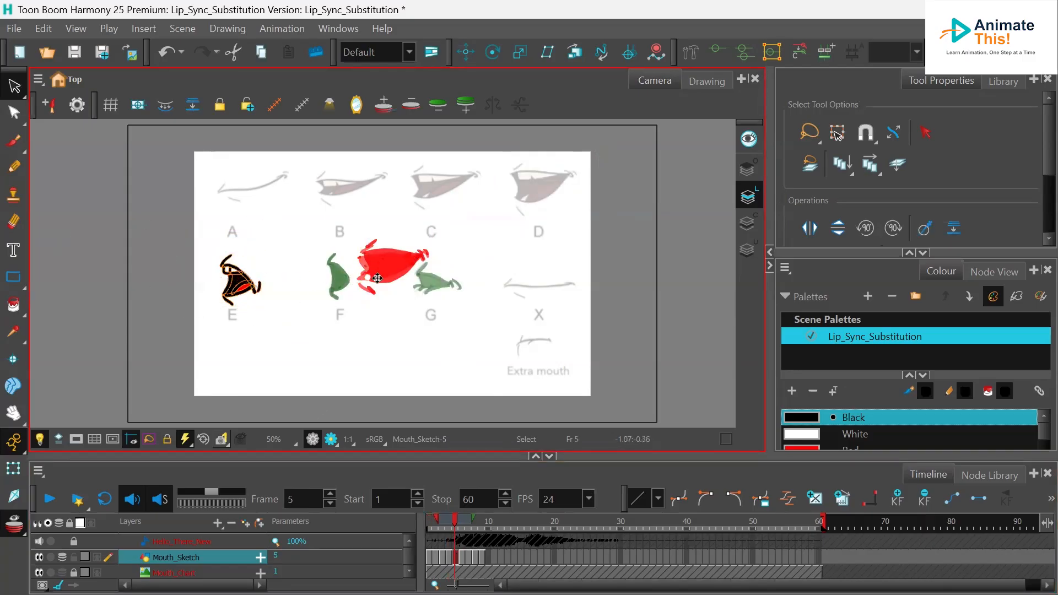
pyautogui.hotkey('ctrl', 'z')
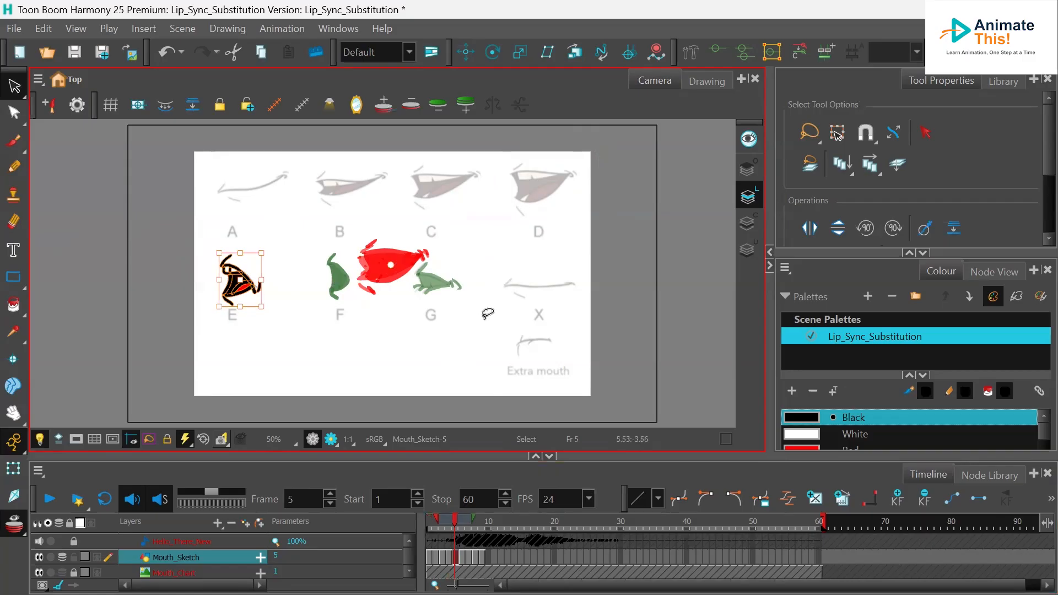
pyautogui.hotkey('ctrl', 'z')
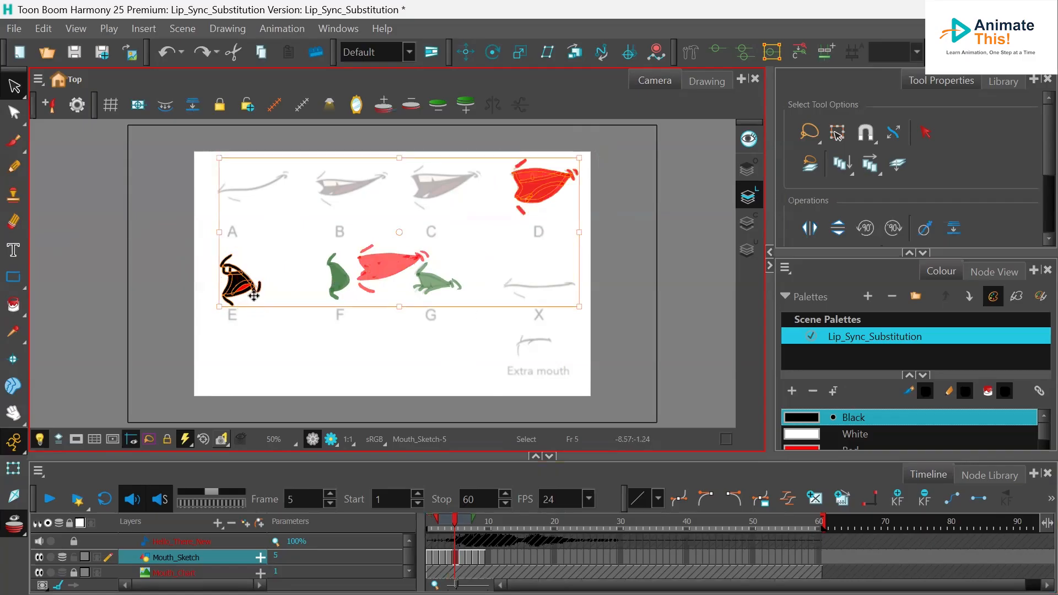
pyautogui.click(288, 359)
pyautogui.moveTo(220, 227)
pyautogui.mouseDown()
pyautogui.moveTo(224, 339)
pyautogui.moveTo(289, 252)
pyautogui.moveTo(272, 230)
pyautogui.moveTo(313, 265)
pyautogui.moveTo(392, 253)
pyautogui.mouseUp()
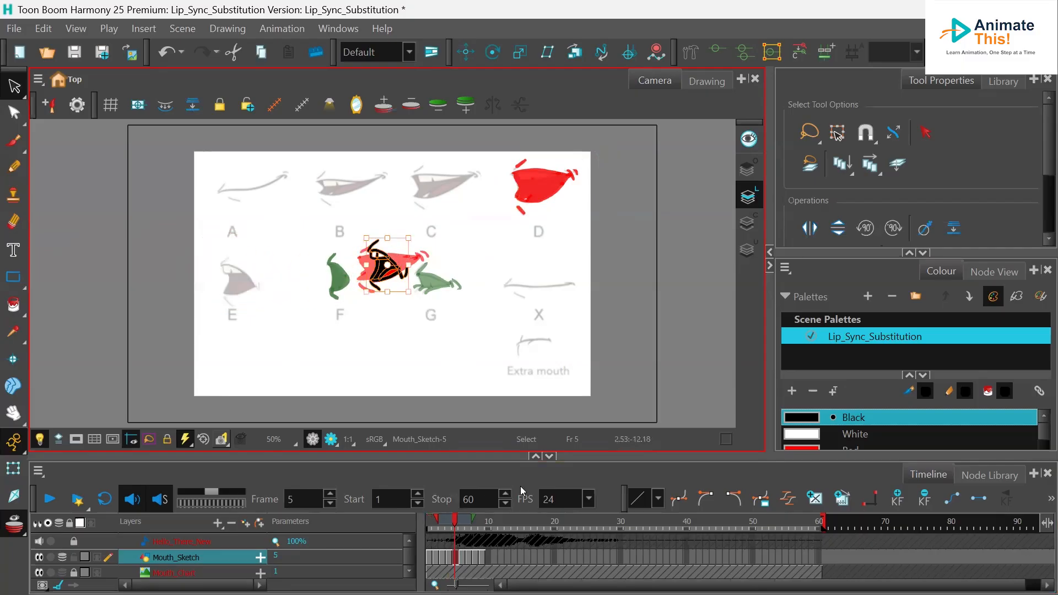
# - Go to frame 6 and move mouth F's drawing to the centre of the camera frame
pyautogui.click(462, 558)
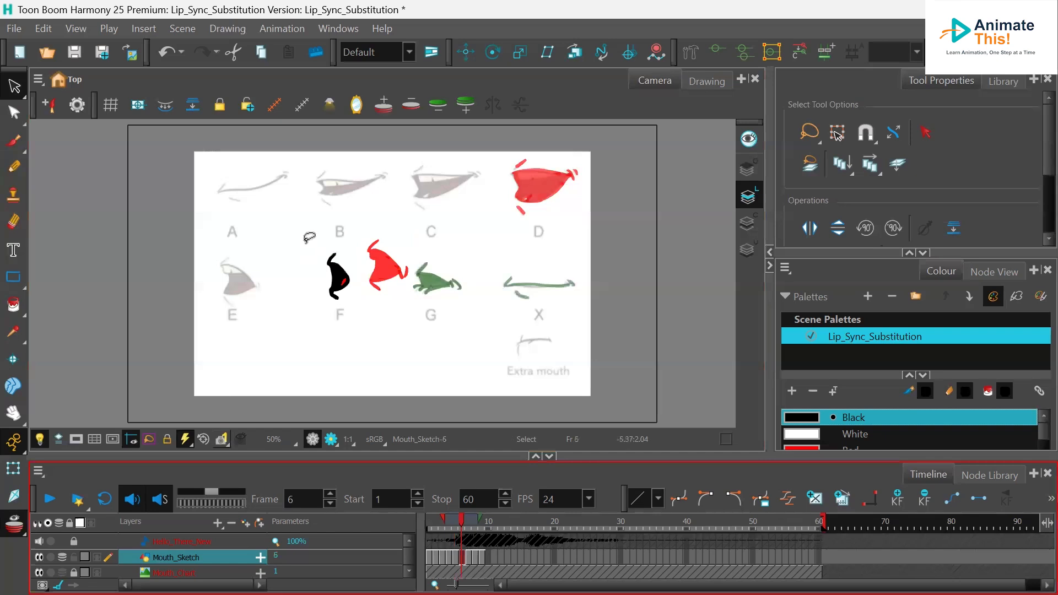
pyautogui.moveTo(333, 231)
pyautogui.mouseDown()
pyautogui.moveTo(348, 324)
pyautogui.moveTo(326, 200)
pyautogui.mouseUp()
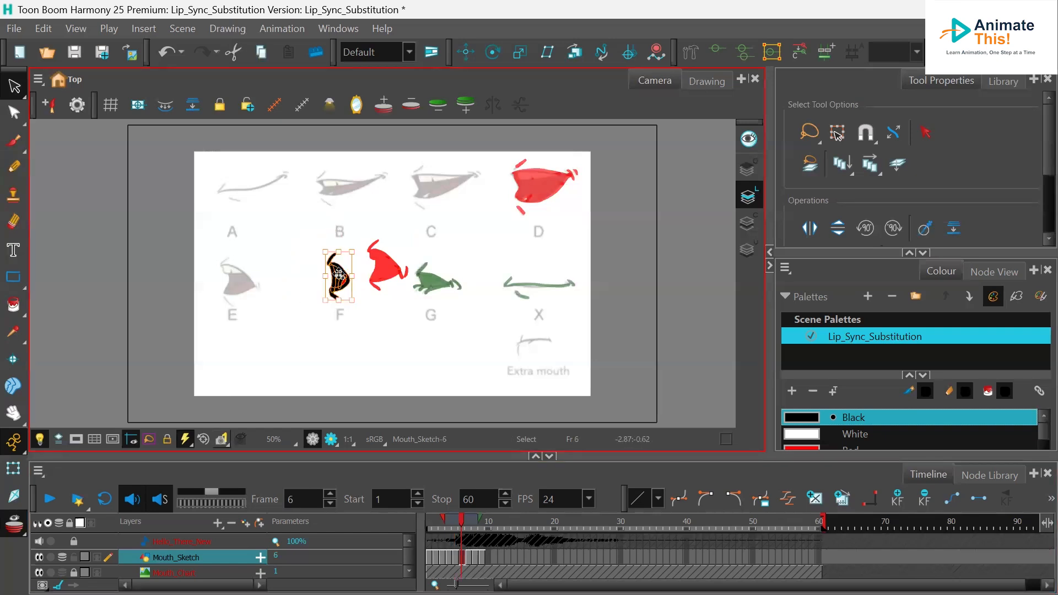
pyautogui.moveTo(337, 267); pyautogui.dragTo(380, 254)
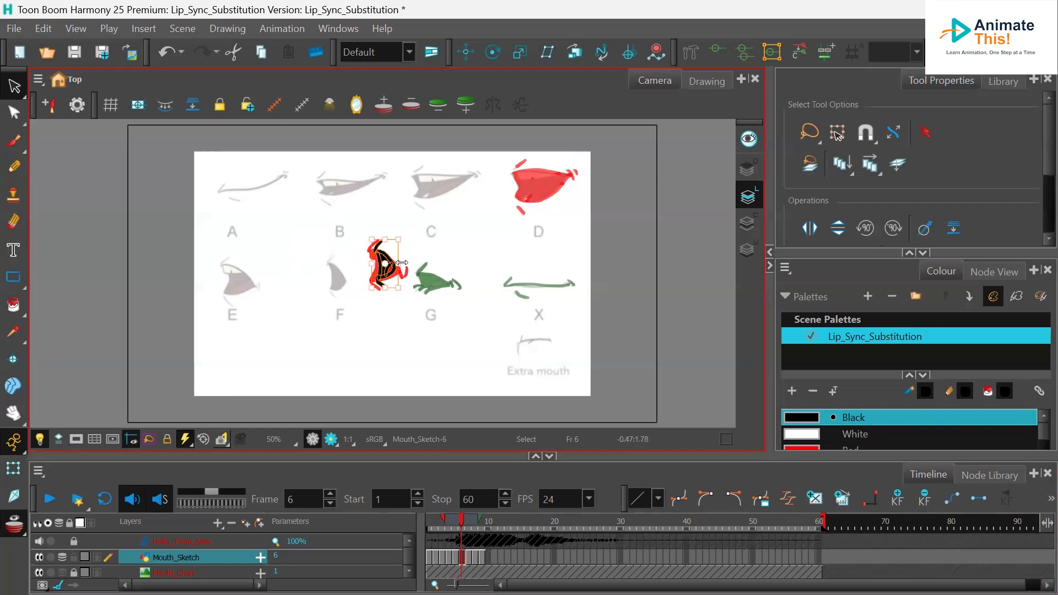
# - Go to frame 7 and move mouth G's drawing to the centre of the camera frame
pyautogui.click(469, 557)
pyautogui.moveTo(464, 267)
pyautogui.mouseDown()
pyautogui.moveTo(471, 330)
pyautogui.moveTo(468, 275)
pyautogui.moveTo(423, 259)
pyautogui.moveTo(398, 265)
pyautogui.mouseUp()
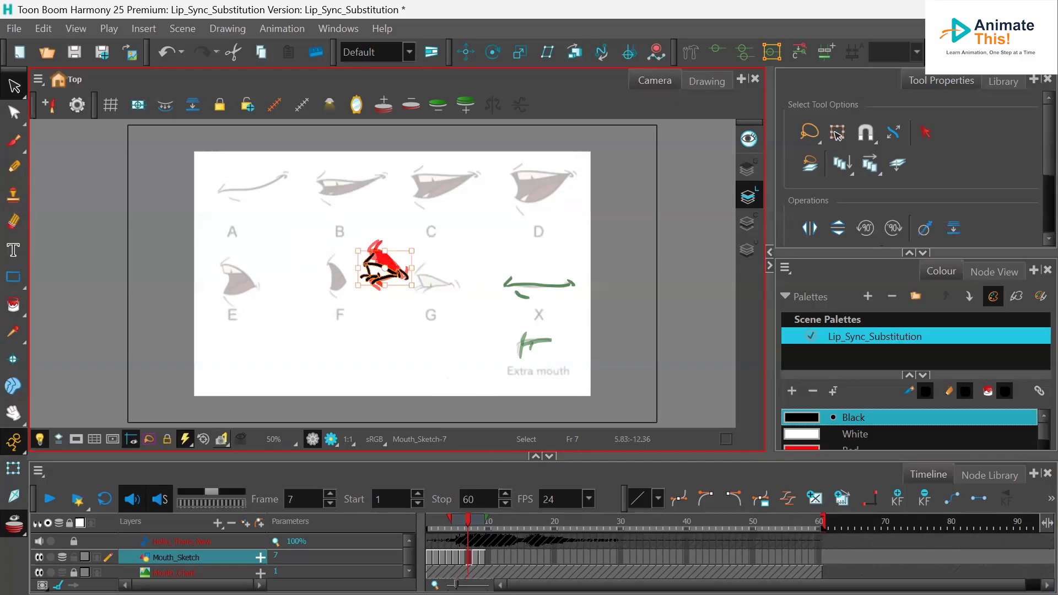
# - Go to frame 8 and move mouth X's drawing to the centre of the camera frame
pyautogui.click(474, 554)
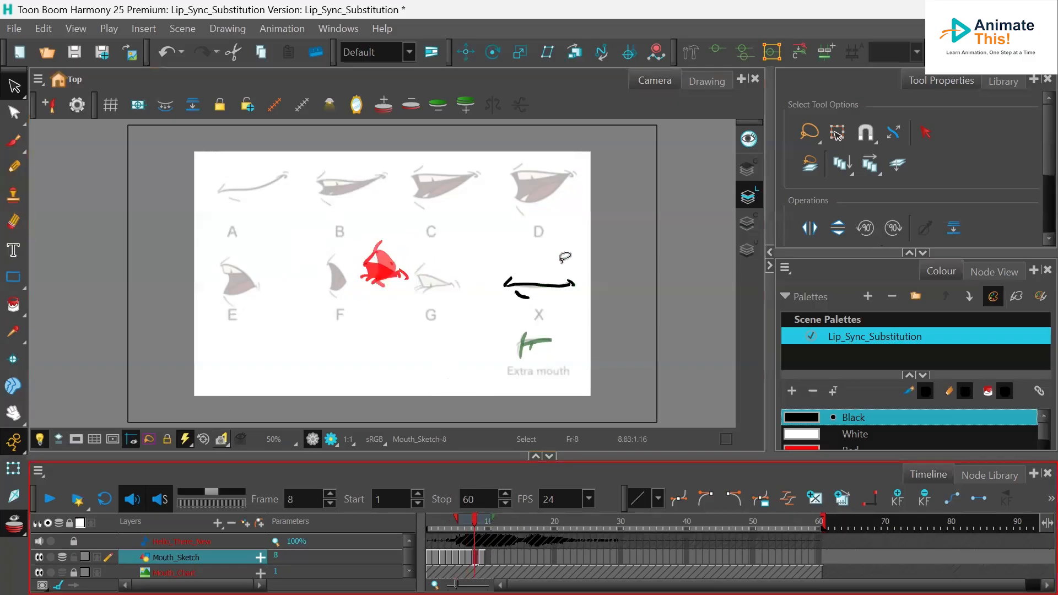
pyautogui.moveTo(496, 261)
pyautogui.mouseDown()
pyautogui.moveTo(589, 300)
pyautogui.moveTo(497, 260)
pyautogui.mouseUp()
pyautogui.moveTo(554, 284); pyautogui.dragTo(396, 269)
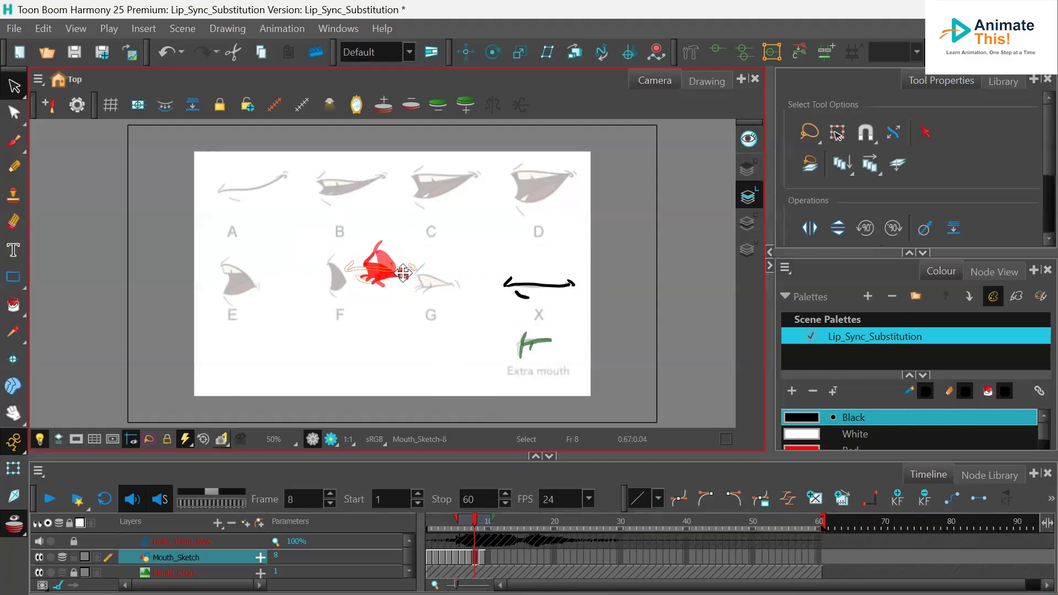
# - Go to frame 9 and move the extra mouth drawing to the centre of the camera frame
pyautogui.click(483, 555)
pyautogui.moveTo(562, 310)
pyautogui.mouseDown()
pyautogui.moveTo(531, 312)
pyautogui.moveTo(551, 292)
pyautogui.mouseUp()
pyautogui.moveTo(543, 340)
pyautogui.mouseDown()
pyautogui.moveTo(389, 301)
pyautogui.moveTo(391, 267)
pyautogui.mouseUp()
# - Step back to frames 1 and 2 and toggle onion skin to check the centred mouths' alignment
pyautogui.moveTo(483, 518); pyautogui.dragTo(417, 528)
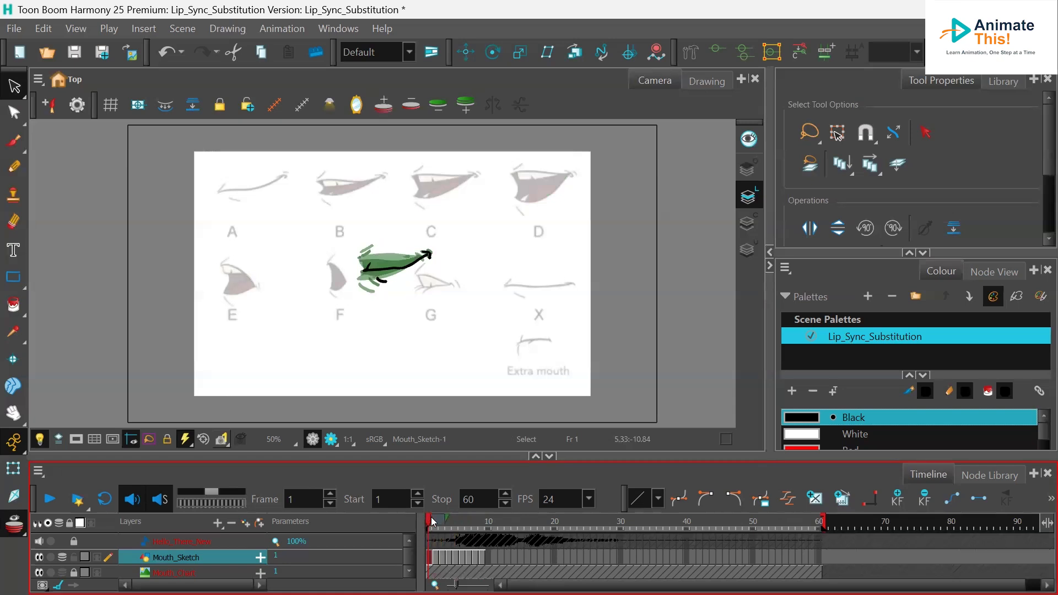
pyautogui.click(438, 521)
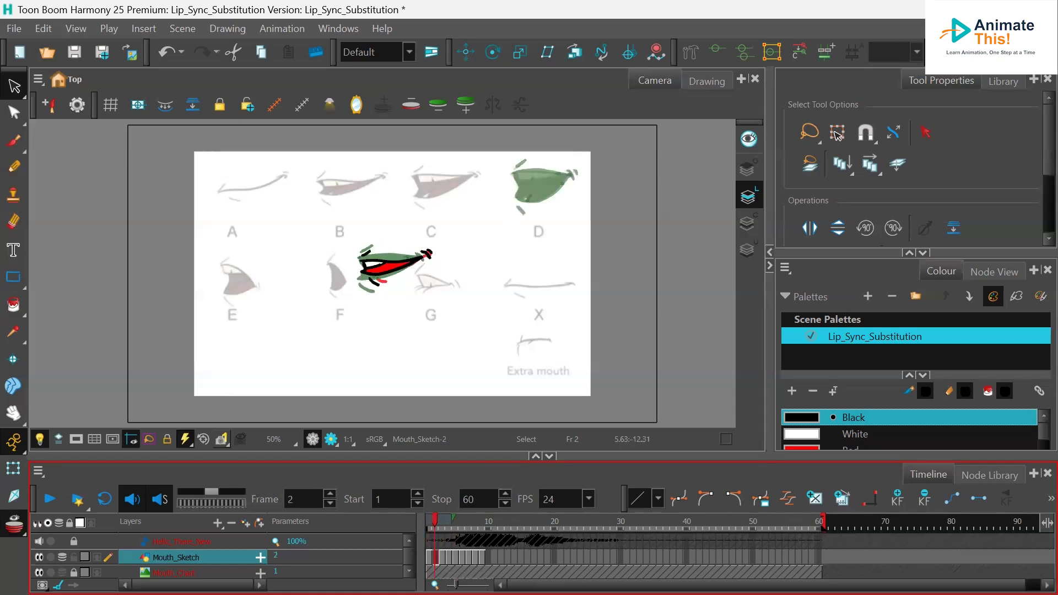
pyautogui.click(8, 527)
pyautogui.click(8, 527)
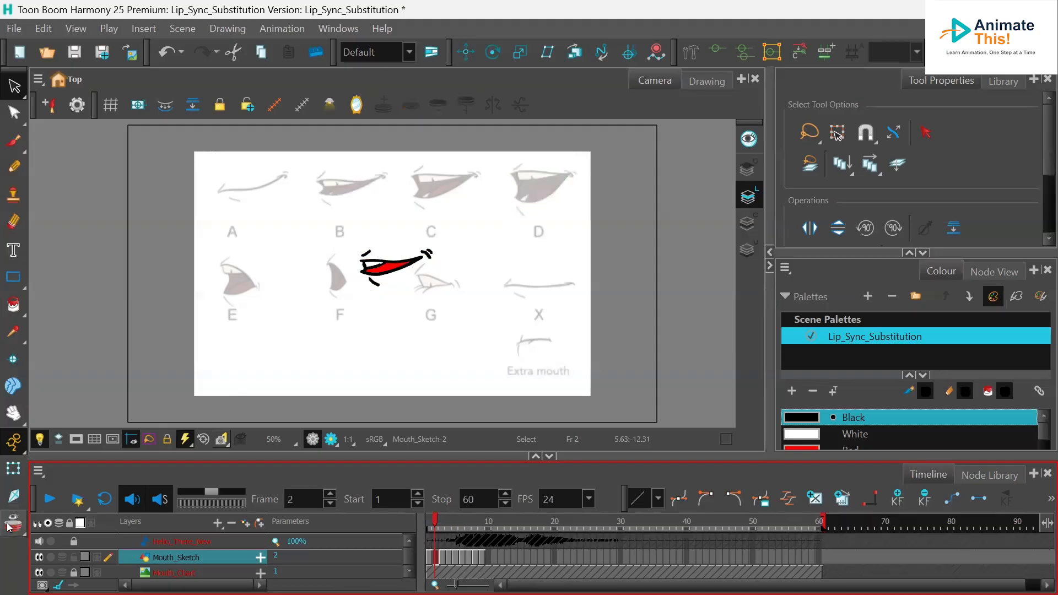
pyautogui.click(8, 528)
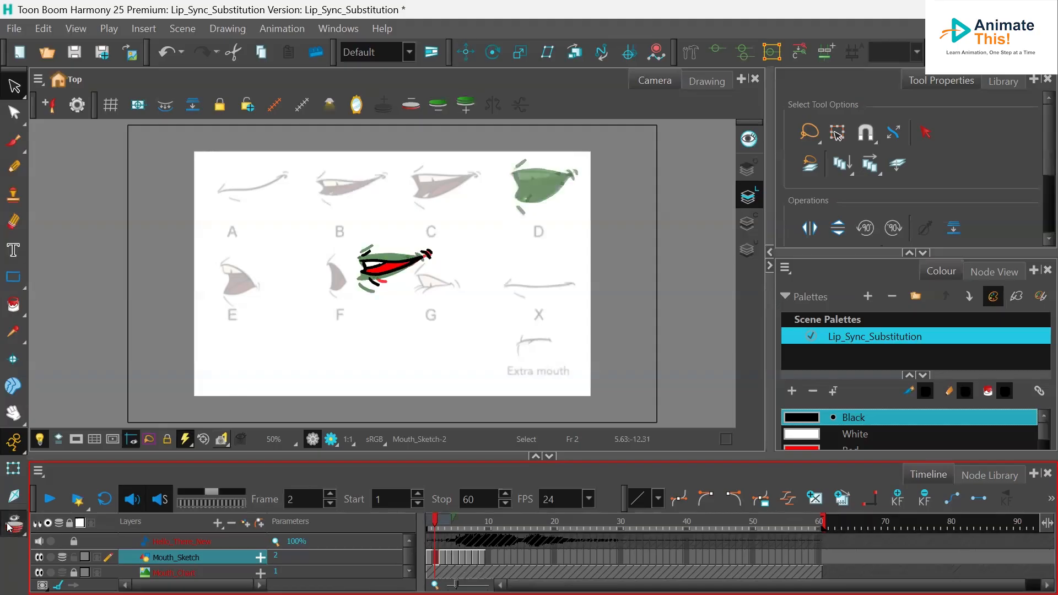
# - Go to frame 4 and re-centre mouth D's drawing, then return to frame 1
pyautogui.click(450, 556)
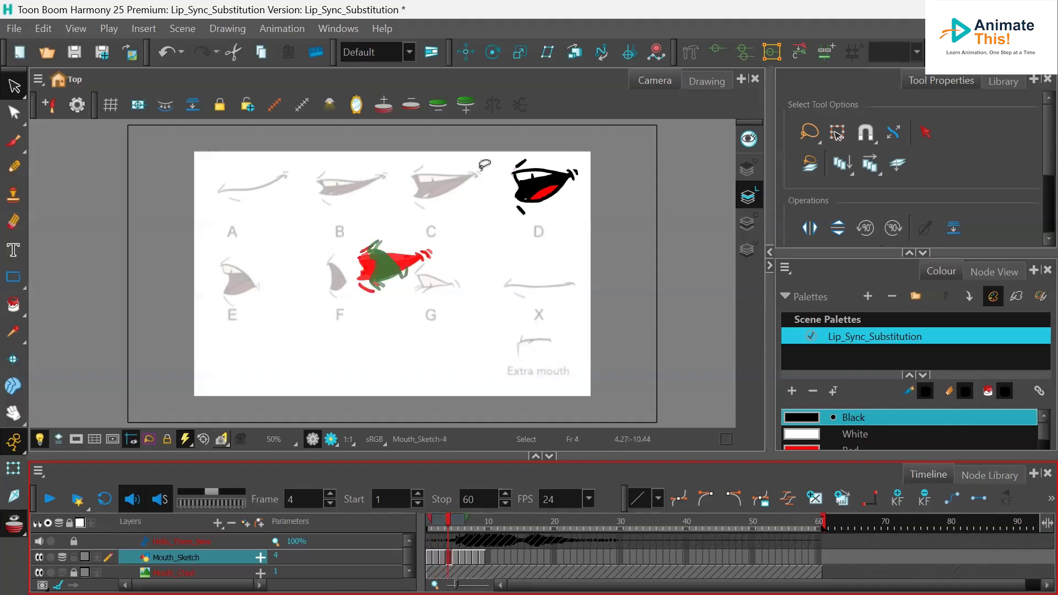
pyautogui.moveTo(563, 142)
pyautogui.mouseDown()
pyautogui.moveTo(528, 141)
pyautogui.moveTo(472, 220)
pyautogui.moveTo(626, 185)
pyautogui.moveTo(585, 140)
pyautogui.moveTo(411, 267)
pyautogui.mouseUp()
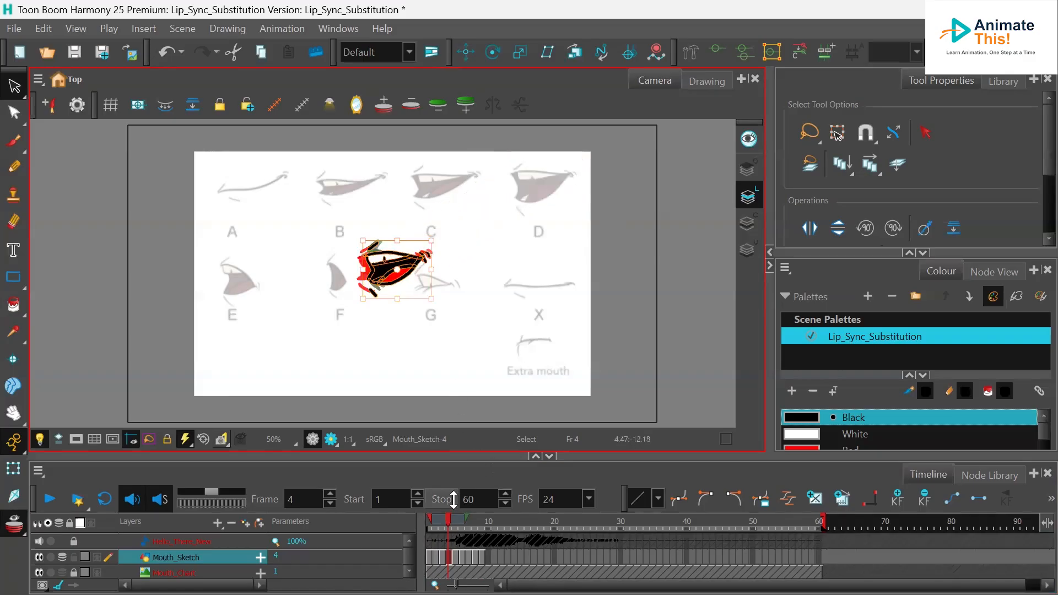
pyautogui.moveTo(447, 523)
pyautogui.mouseDown()
pyautogui.moveTo(470, 523)
pyautogui.moveTo(429, 524)
pyautogui.moveTo(483, 524)
pyautogui.moveTo(416, 528)
pyautogui.mouseUp()
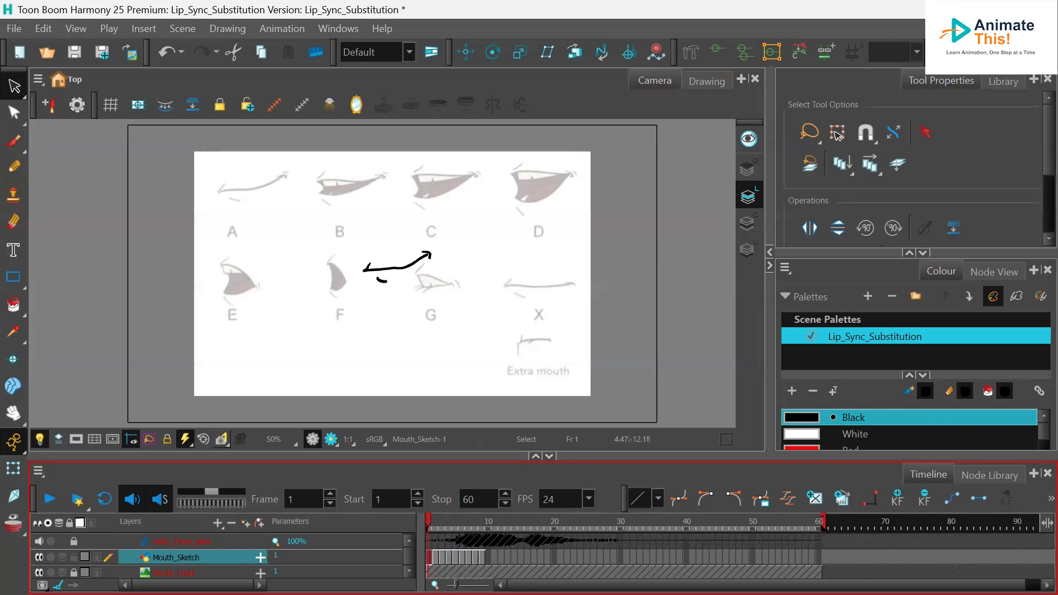
# - Delete the Mouth_Chart layer from the scene
pyautogui.click(174, 573)
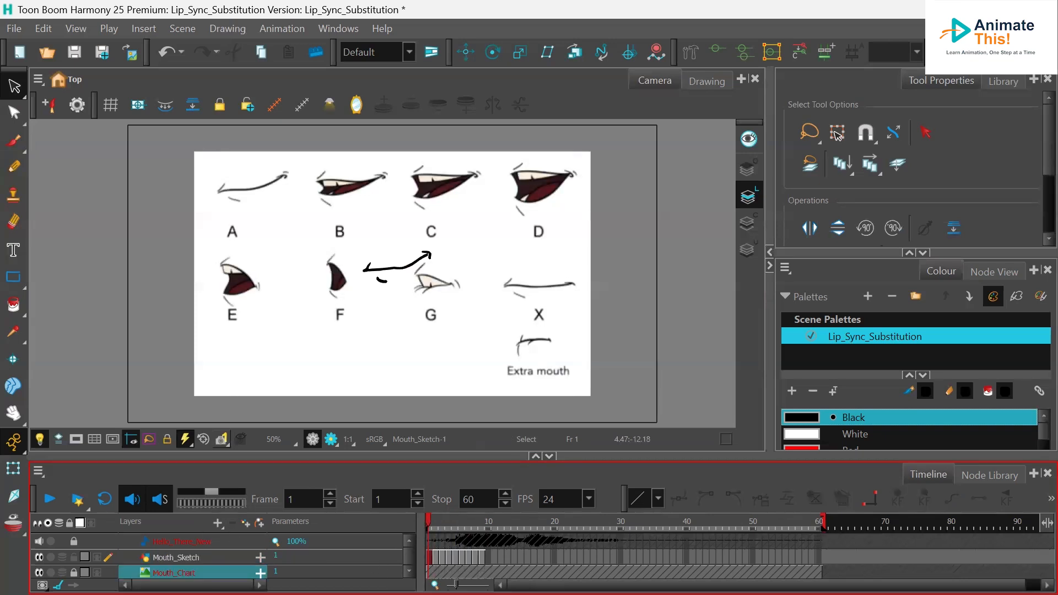
pyautogui.click(74, 572)
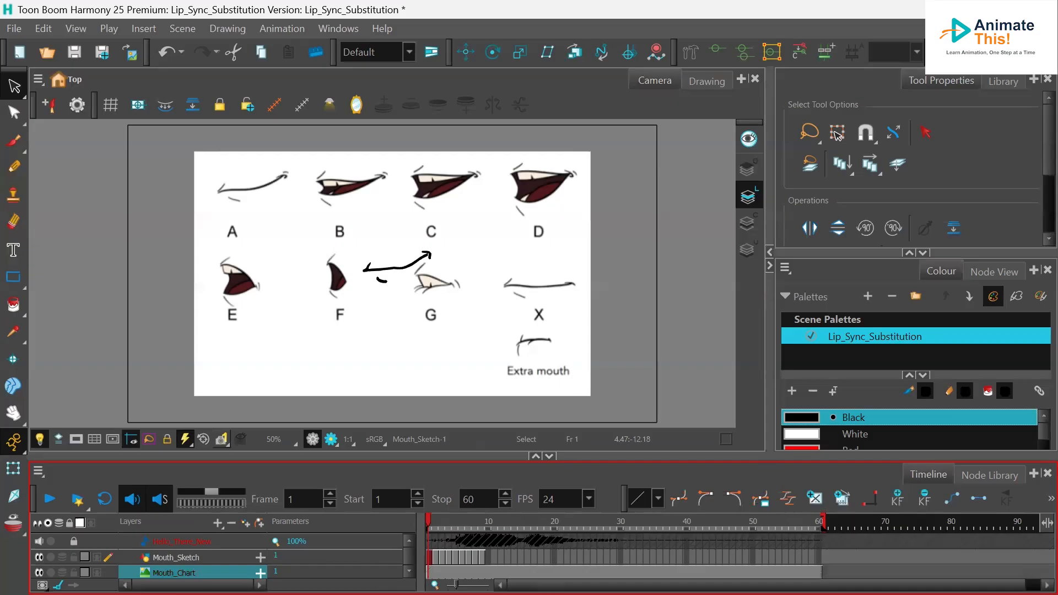
pyautogui.rightClick(167, 573)
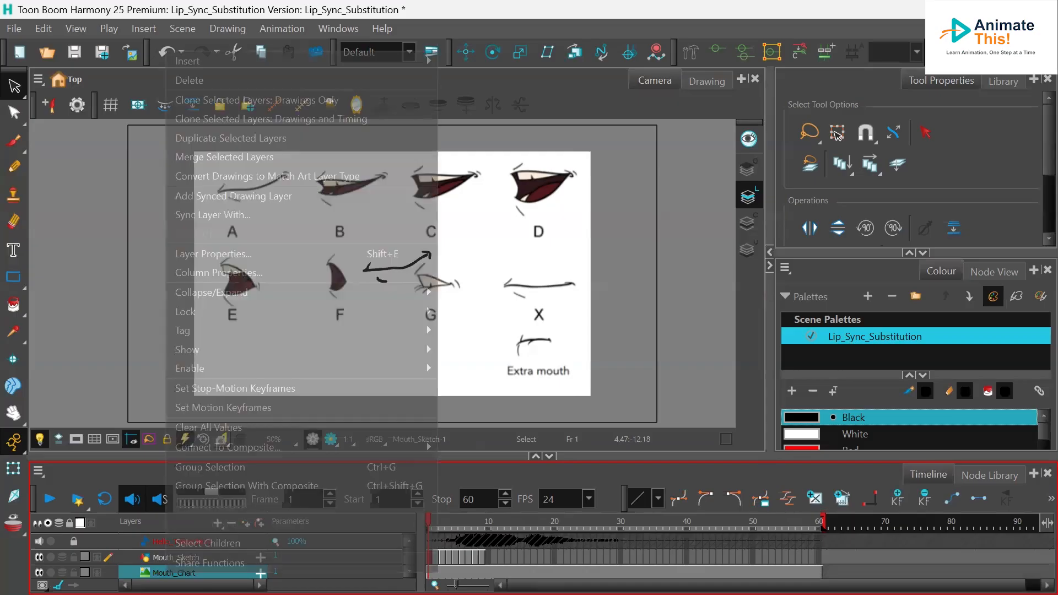
pyautogui.click(208, 88)
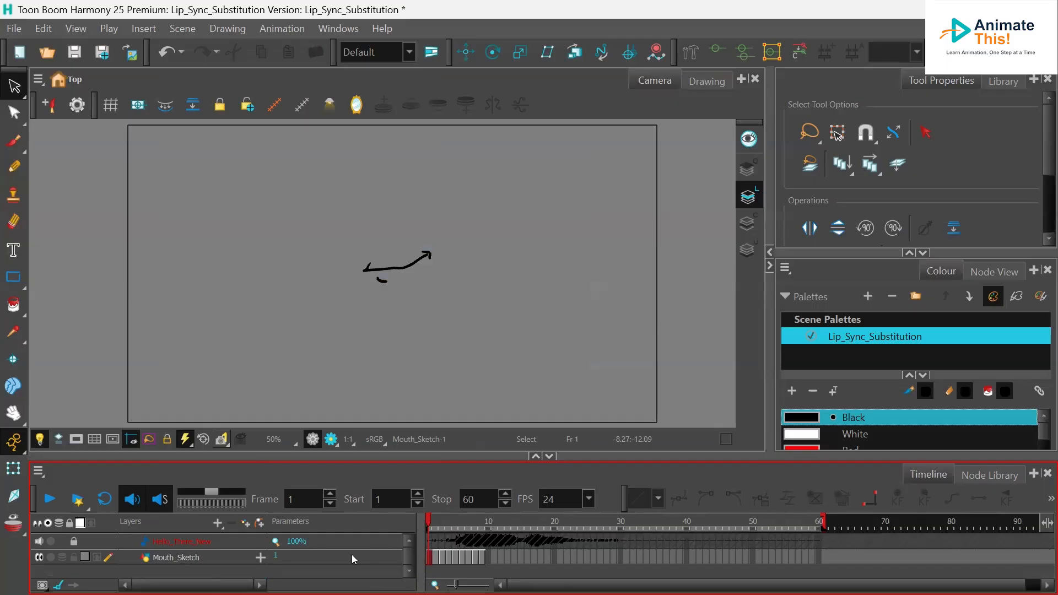
# - Drag the Mouth_Sketch layer into the Library's Symbols folder to create a Mouth_Sketch symbol
pyautogui.click(182, 559)
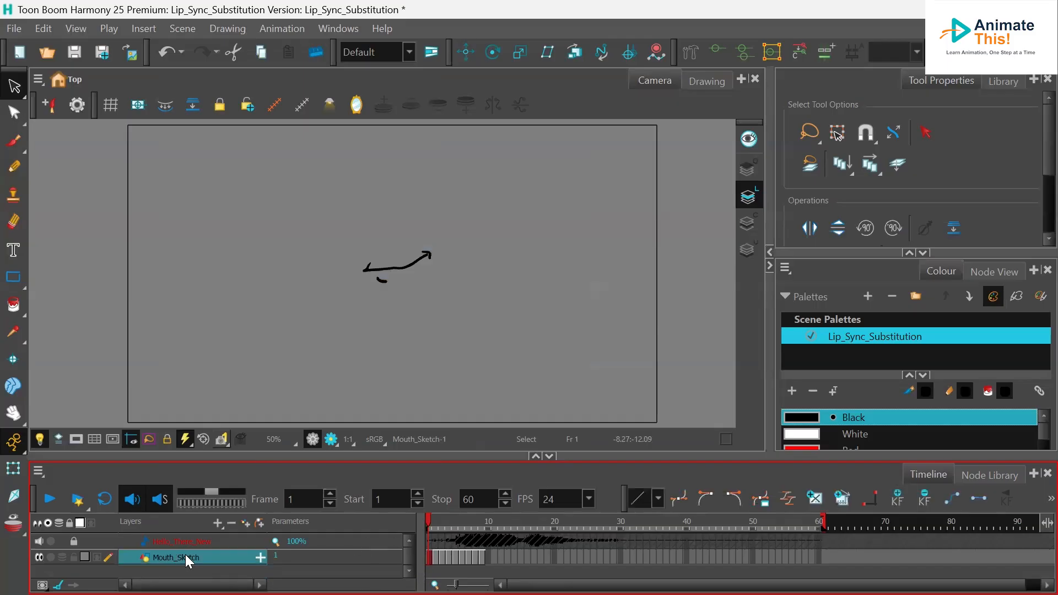
pyautogui.click(1005, 80)
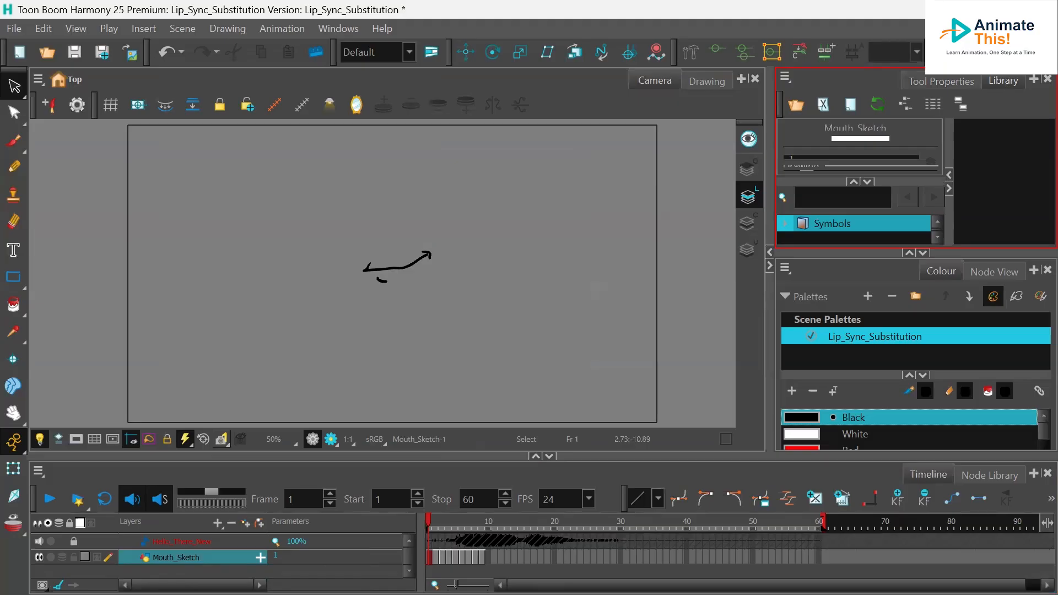
pyautogui.click(165, 557)
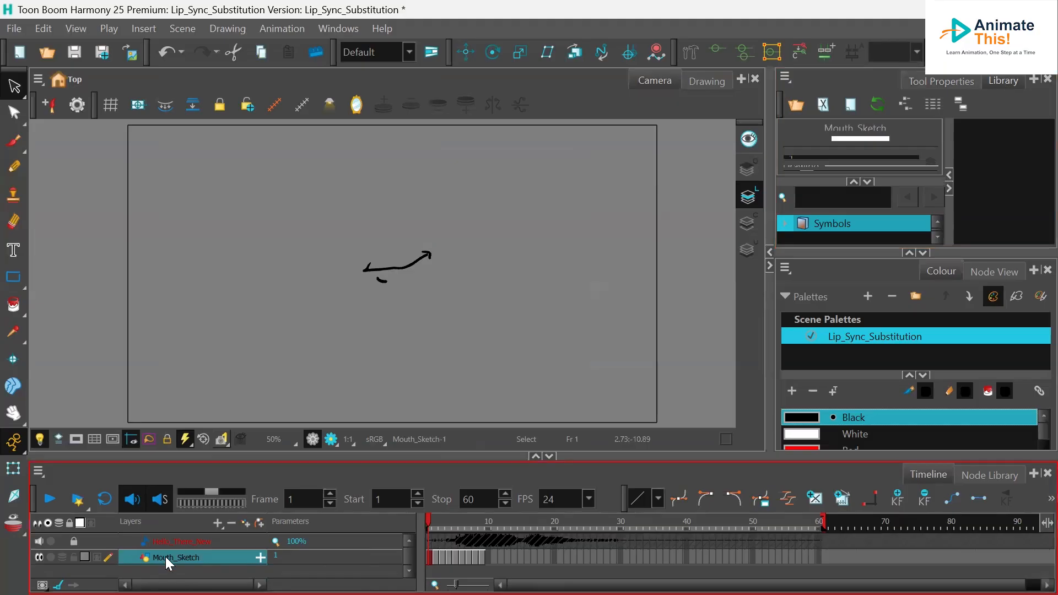
pyautogui.moveTo(168, 558); pyautogui.dragTo(1003, 136)
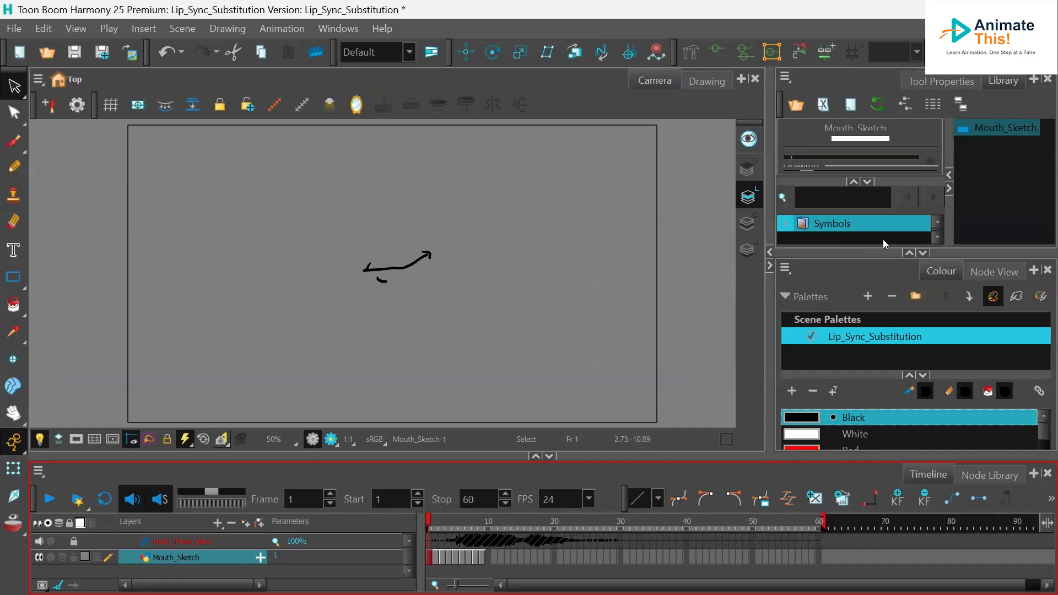
# - Open the Mouth_Sketch symbol for editing to inspect its timeline, then return to the top scene level
pyautogui.click(970, 127)
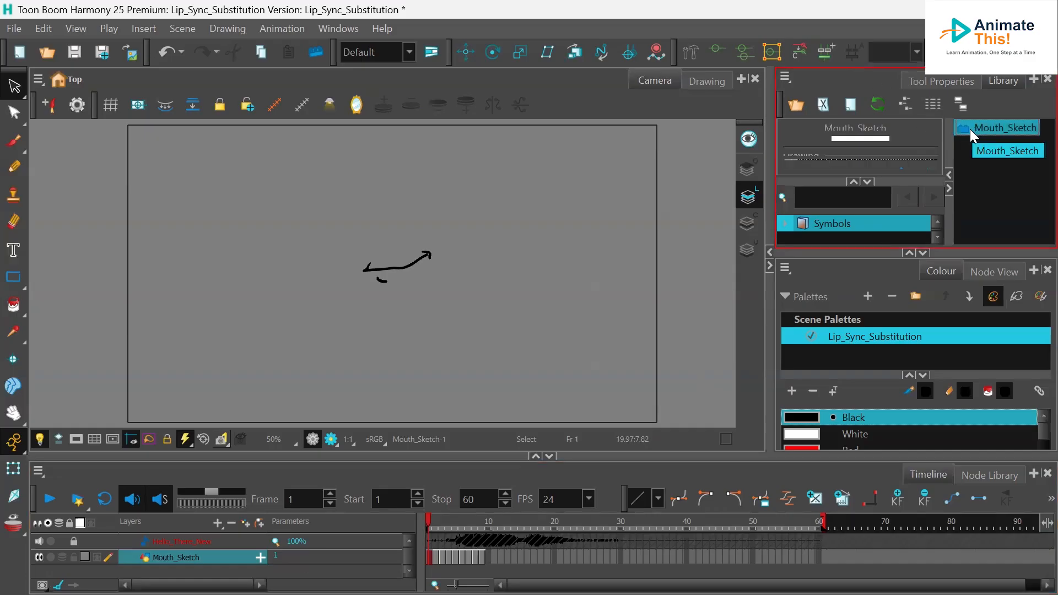
pyautogui.rightClick(970, 129)
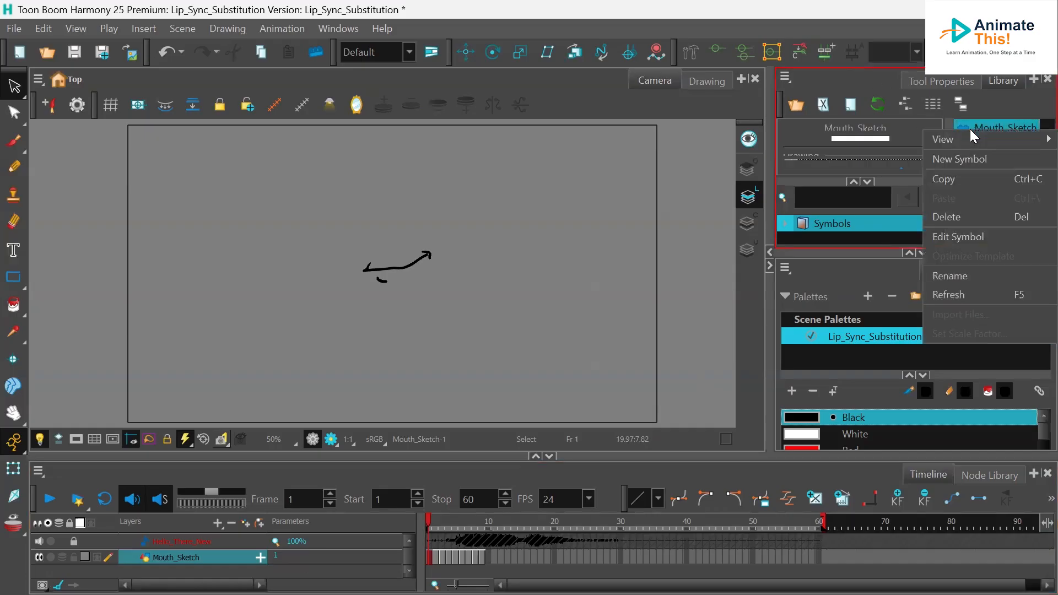
pyautogui.click(997, 238)
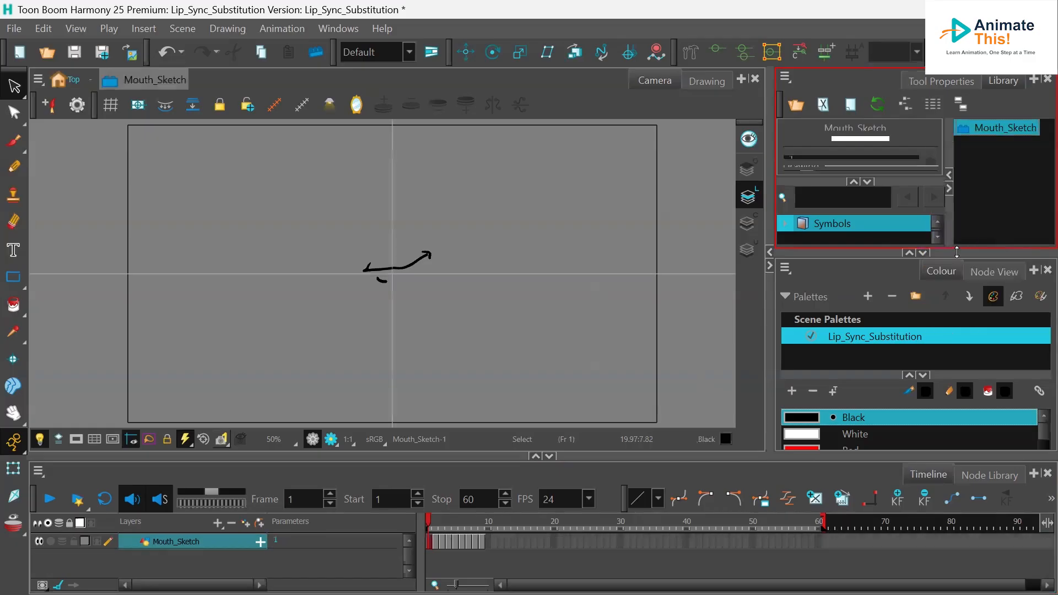
pyautogui.click(434, 522)
pyautogui.moveTo(435, 522)
pyautogui.mouseDown()
pyautogui.moveTo(472, 524)
pyautogui.moveTo(431, 531)
pyautogui.moveTo(483, 526)
pyautogui.moveTo(430, 528)
pyautogui.mouseUp()
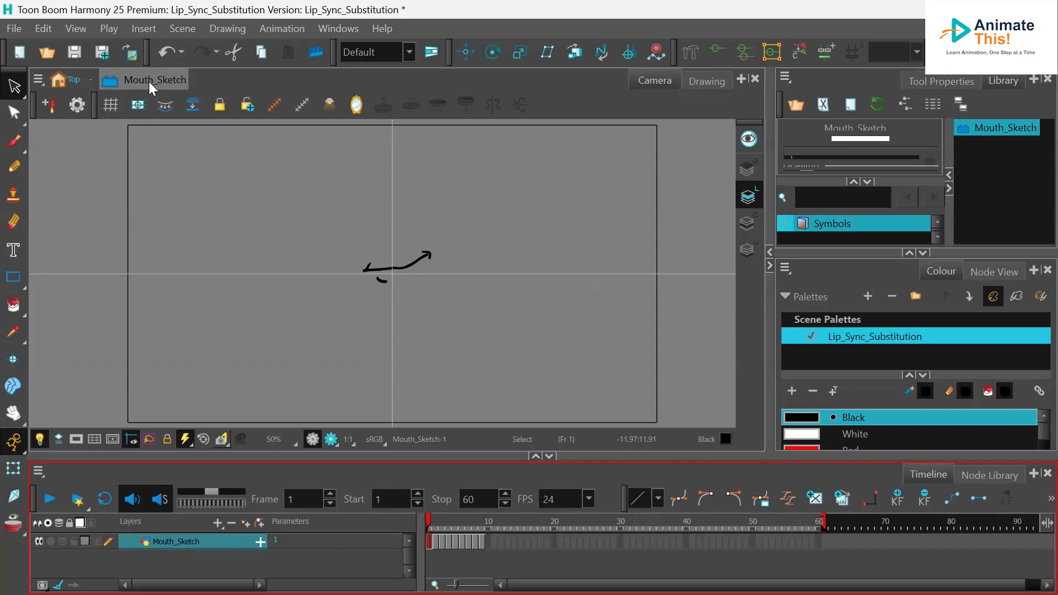
pyautogui.click(73, 83)
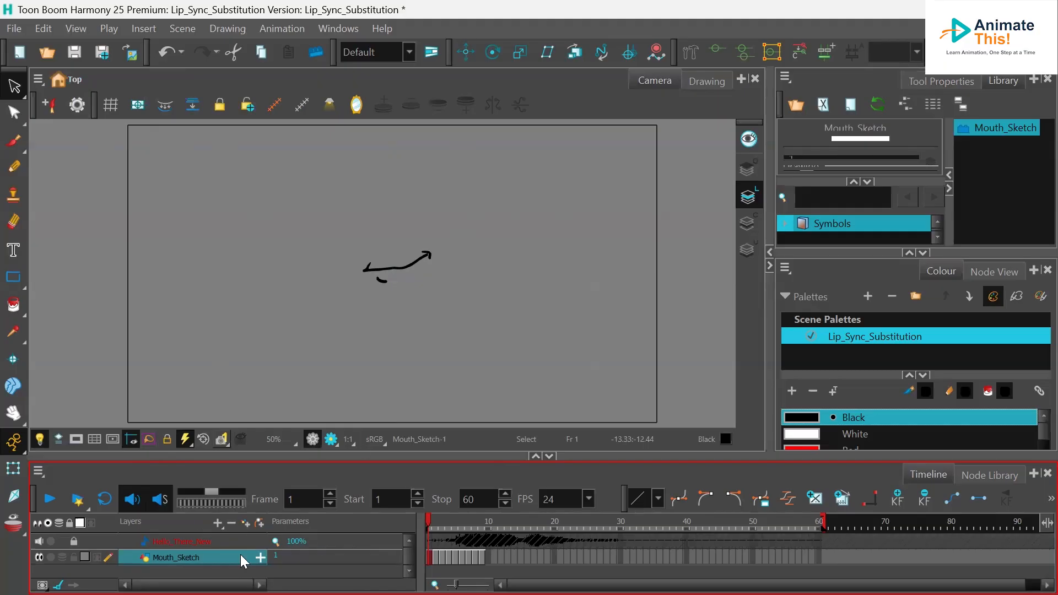
# - Delete the Mouth_Sketch layer and add a new vector drawing layer named Lip Sync
pyautogui.rightClick(176, 557)
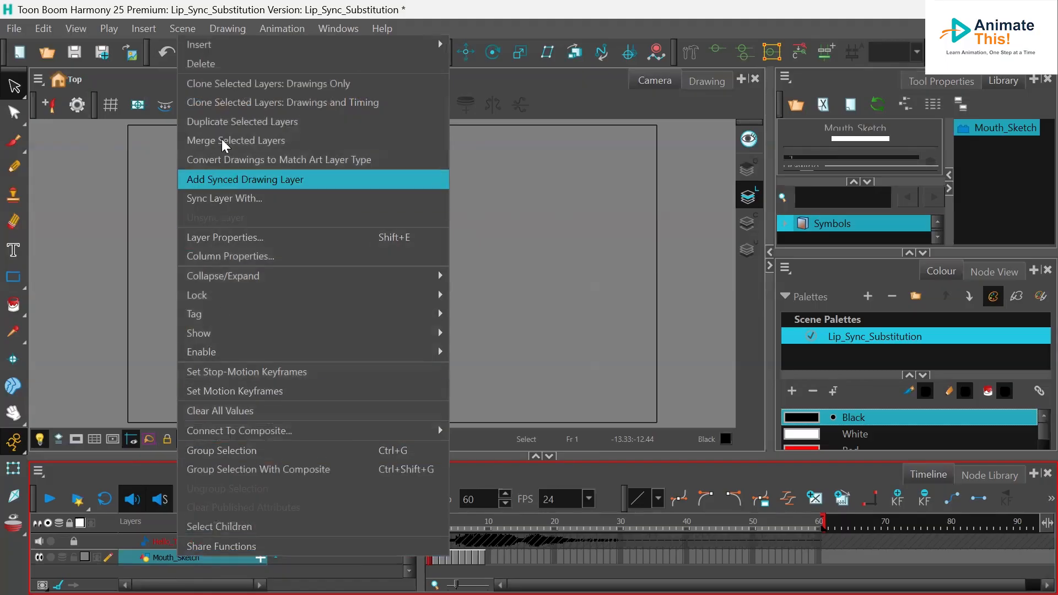
pyautogui.click(203, 63)
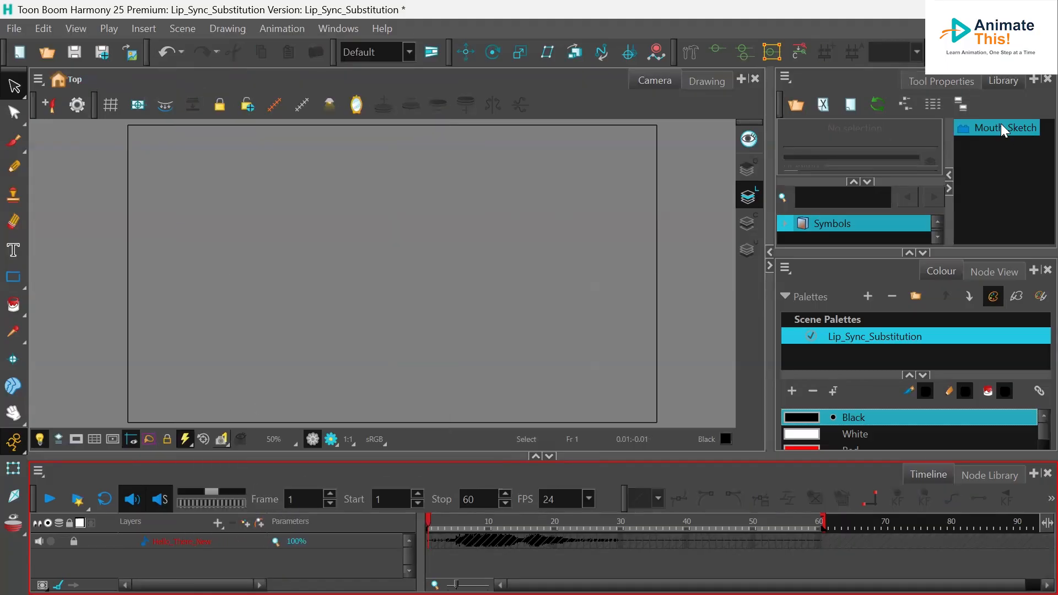
pyautogui.click(222, 524)
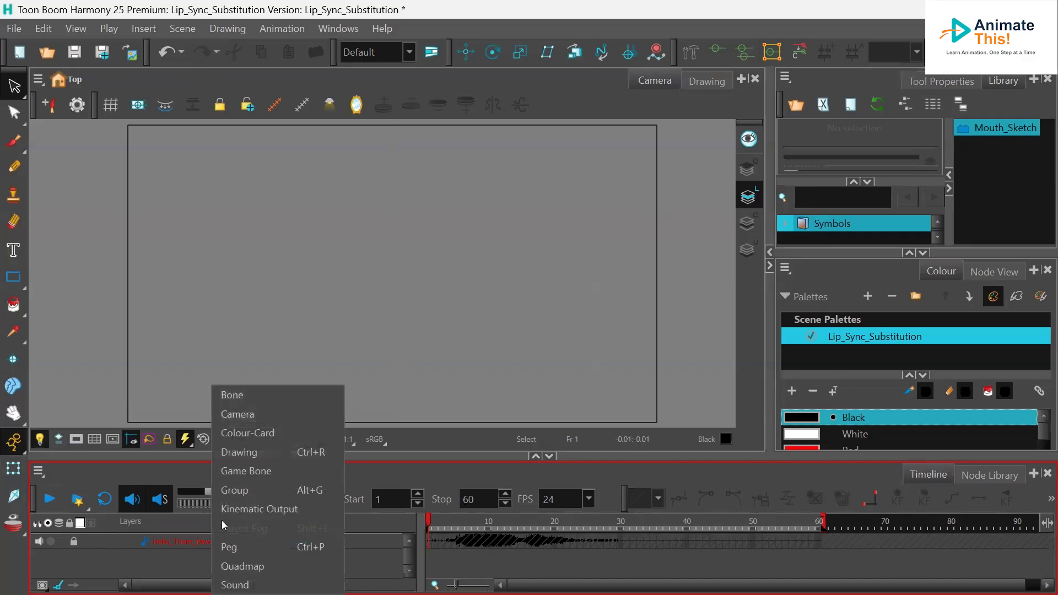
pyautogui.click(246, 453)
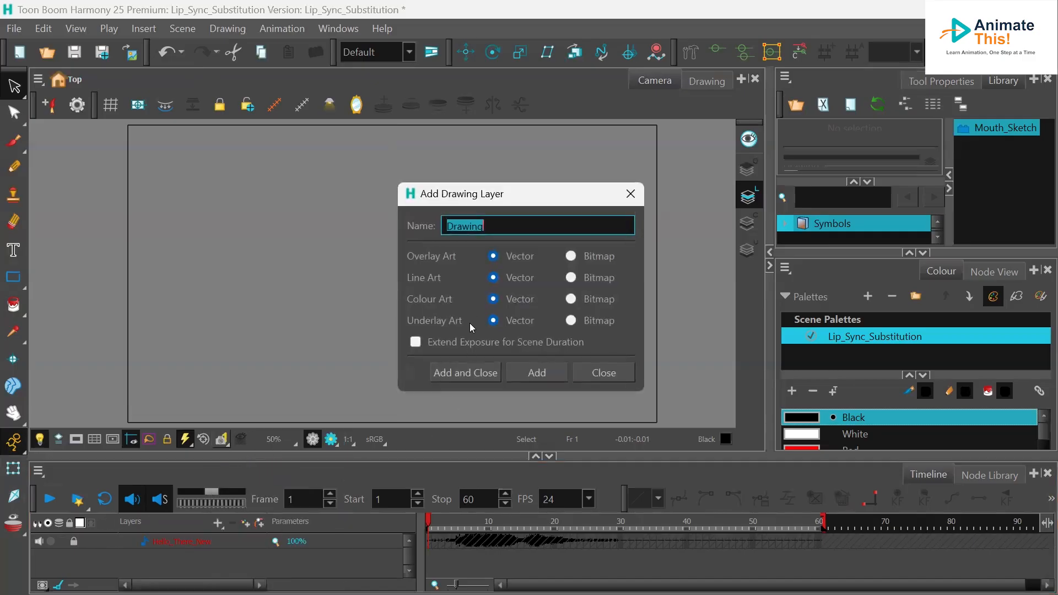
pyautogui.write('Lip')
pyautogui.write(' Sync')
pyautogui.click(478, 374)
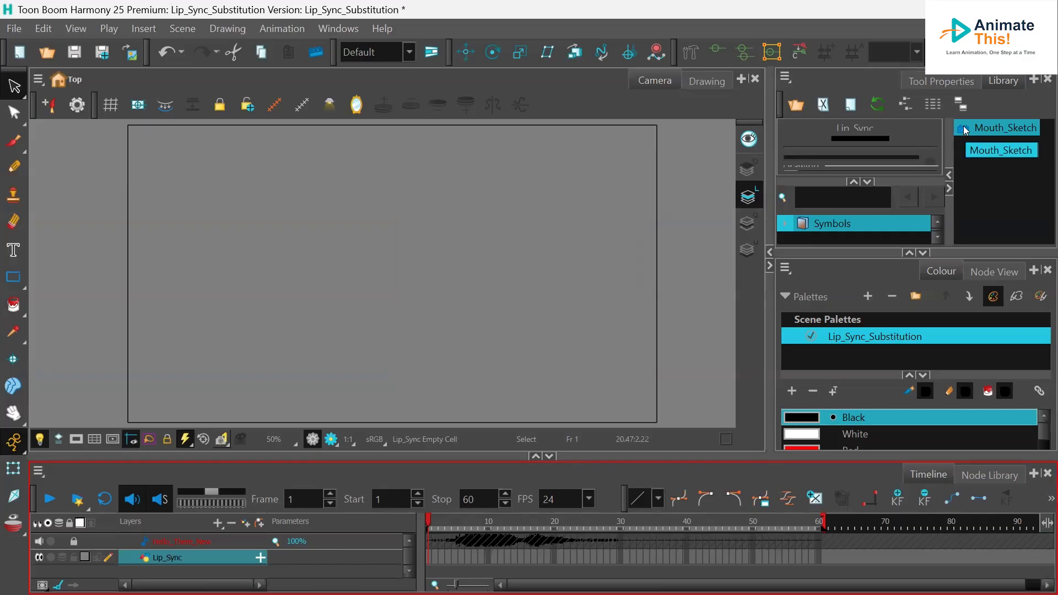
# - Place the Mouth_Sketch symbol on the Lip_Sync layer at frame 1 and extend its exposure to frame 30
pyautogui.moveTo(964, 130); pyautogui.dragTo(452, 557)
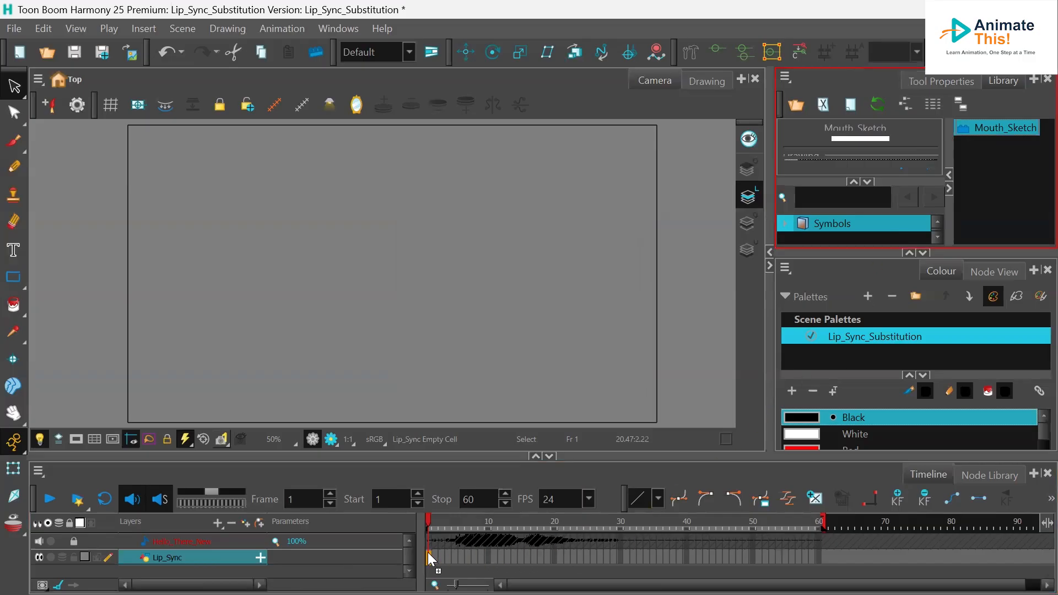
pyautogui.moveTo(428, 552); pyautogui.dragTo(427, 552)
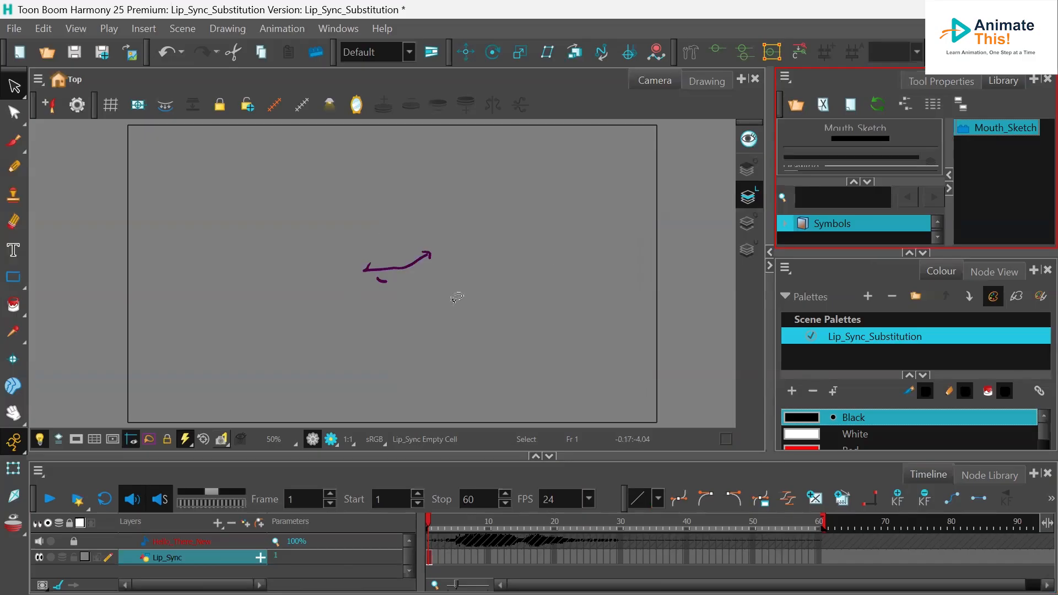
pyautogui.click(620, 558)
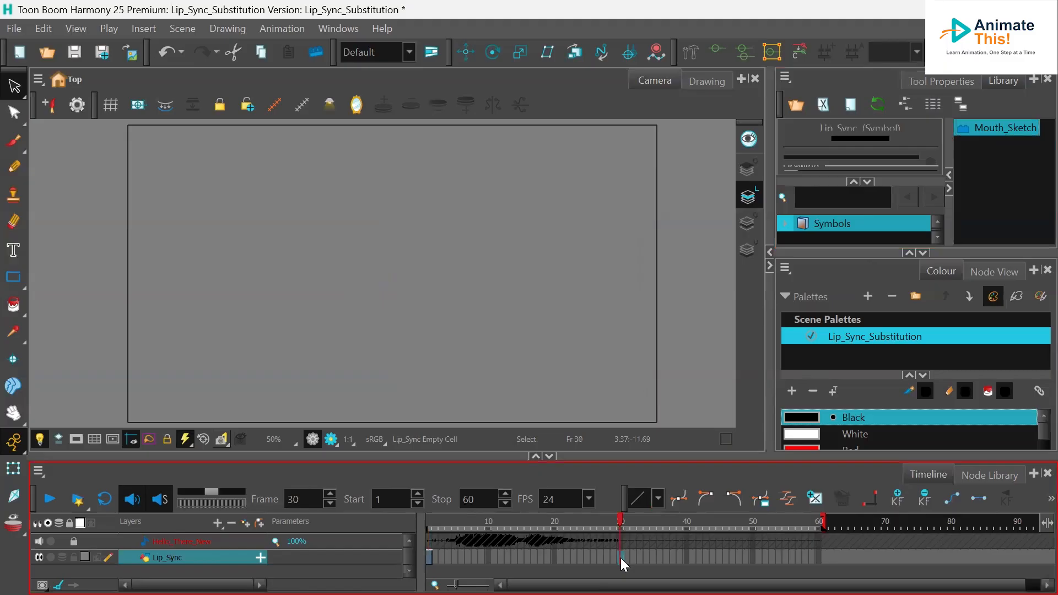
pyautogui.press('F5')
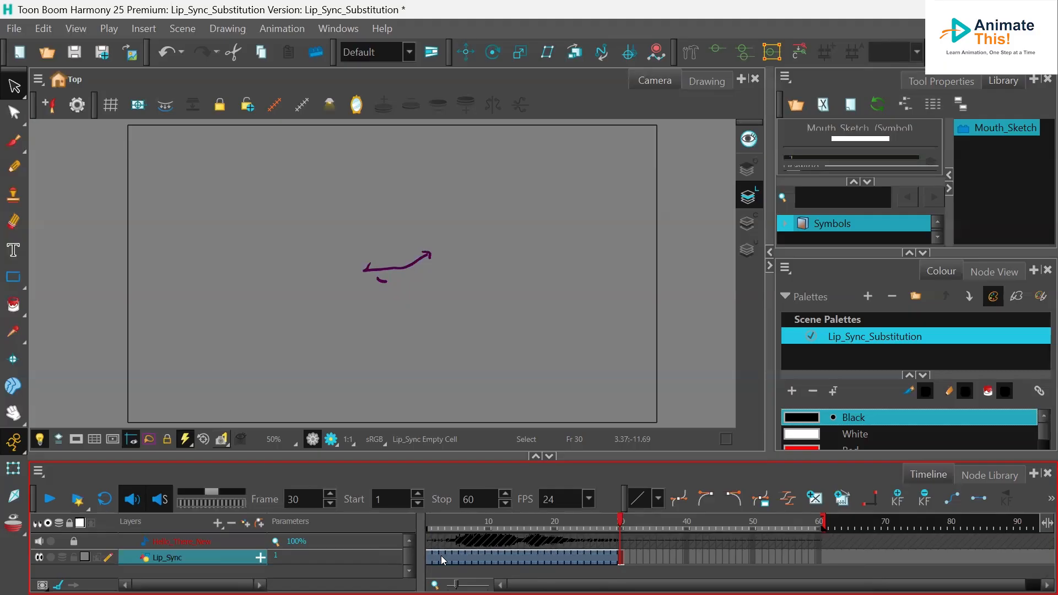
# - Save the scene and enlarge the Library's symbol preview area to show the drawing slider
pyautogui.hotkey('ctrl', 's')
pyautogui.moveTo(860, 251); pyautogui.dragTo(871, 332)
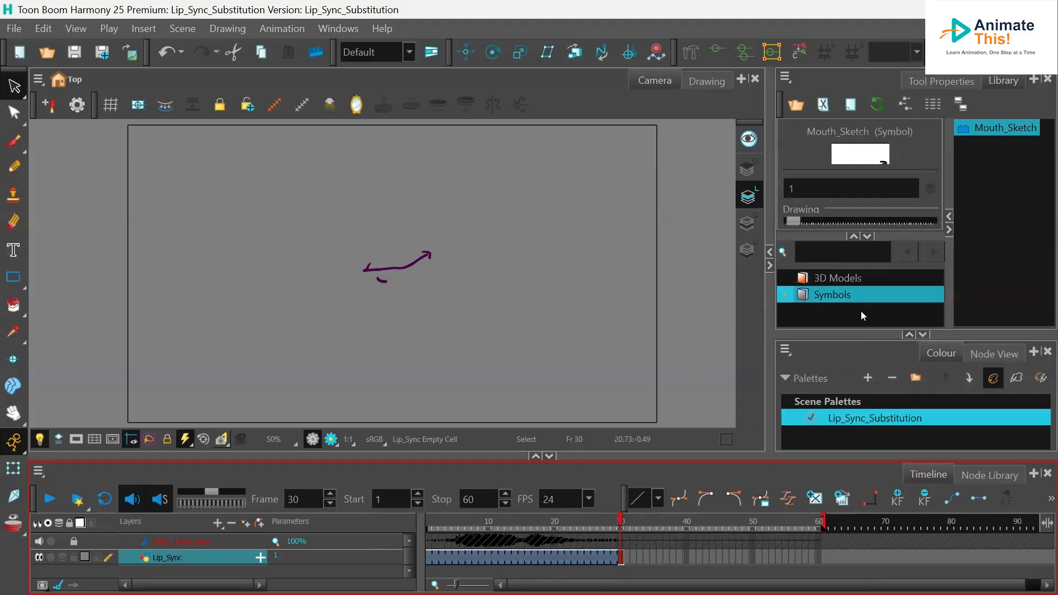
pyautogui.moveTo(854, 336); pyautogui.dragTo(853, 366)
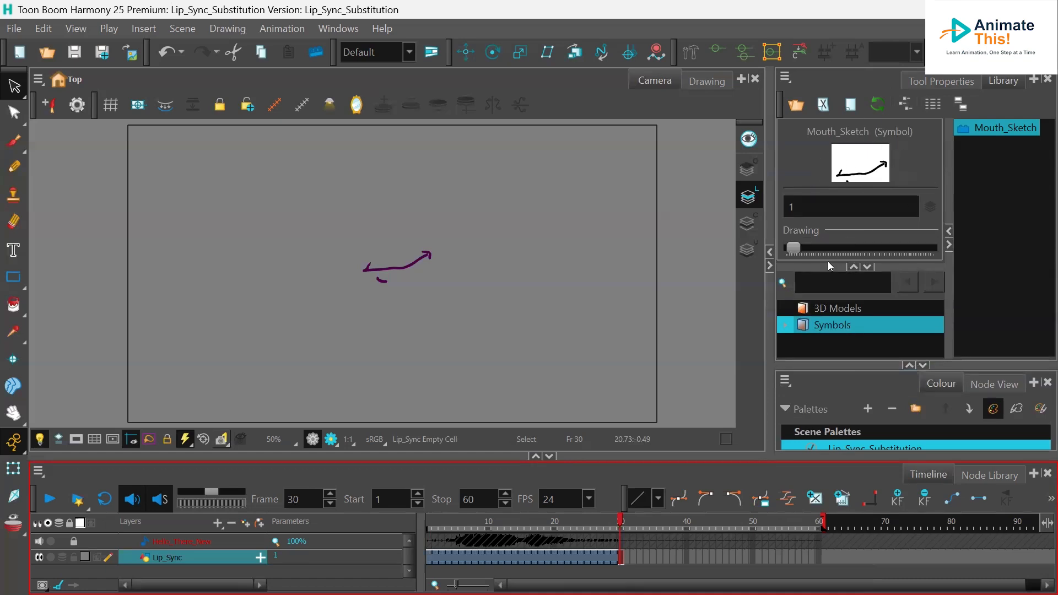
pyautogui.moveTo(827, 265); pyautogui.dragTo(829, 310)
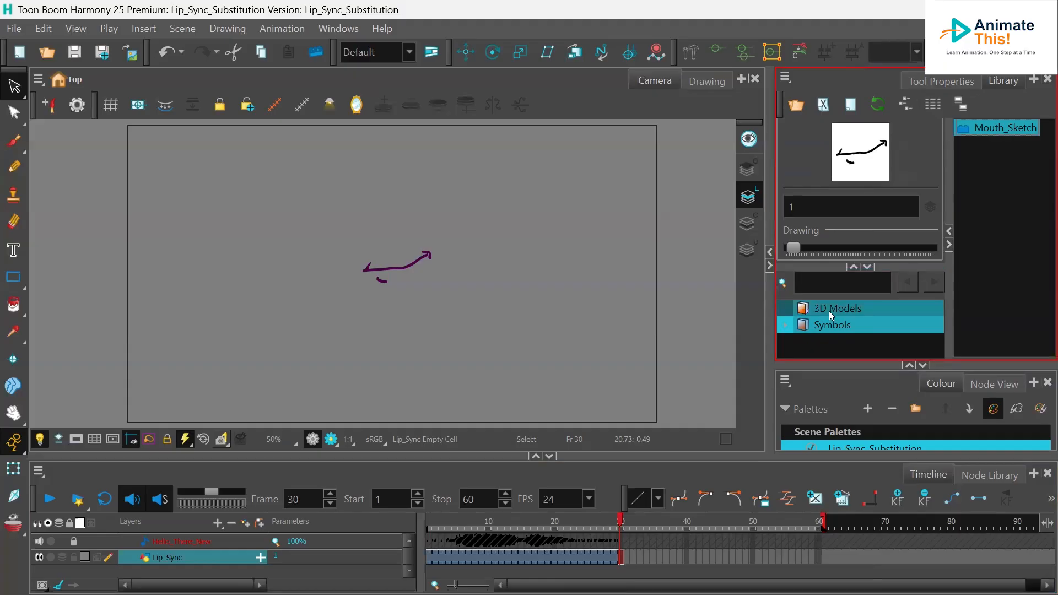
pyautogui.moveTo(831, 371); pyautogui.dragTo(823, 413)
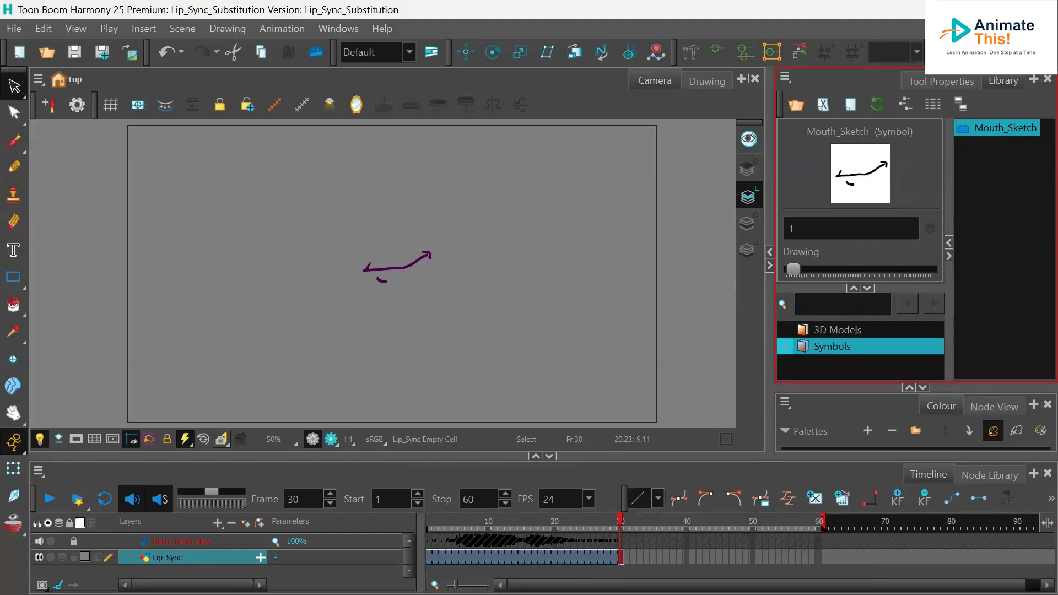
# - Swap the Lip_Sync symbol to drawing 2 at frame 5, scrubbing nearby frames to check it
pyautogui.click(428, 558)
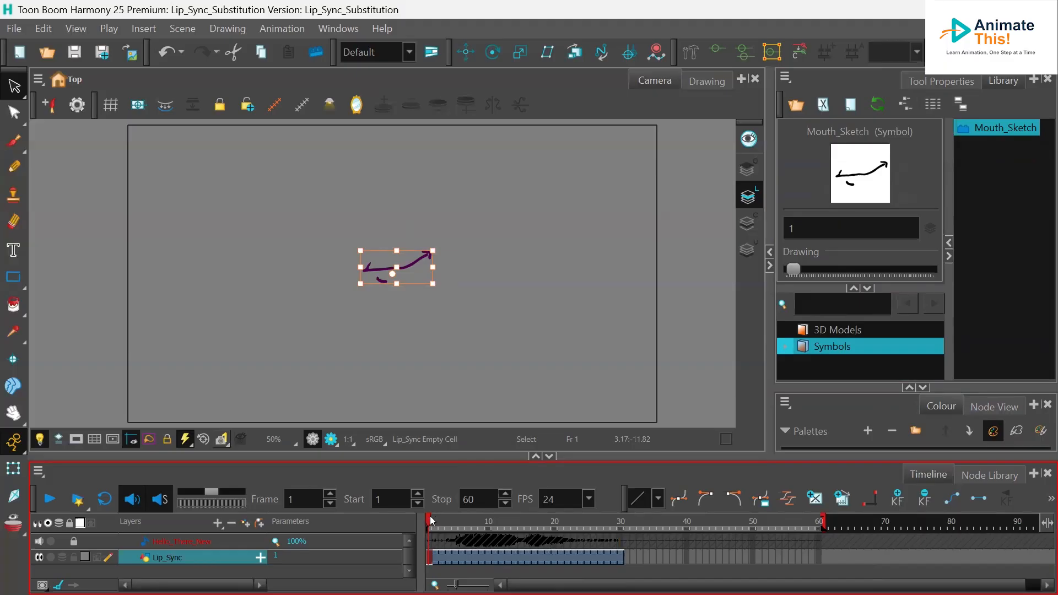
pyautogui.moveTo(429, 521); pyautogui.dragTo(457, 526)
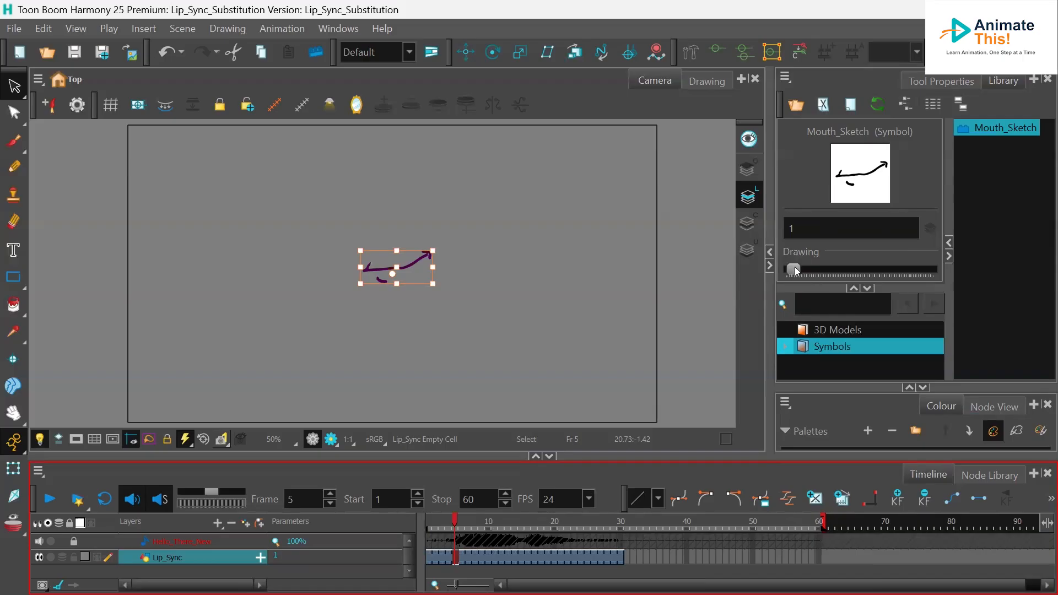
pyautogui.moveTo(796, 274)
pyautogui.mouseDown()
pyautogui.moveTo(811, 272)
pyautogui.moveTo(798, 274)
pyautogui.mouseUp()
pyautogui.moveTo(452, 522); pyautogui.dragTo(475, 522)
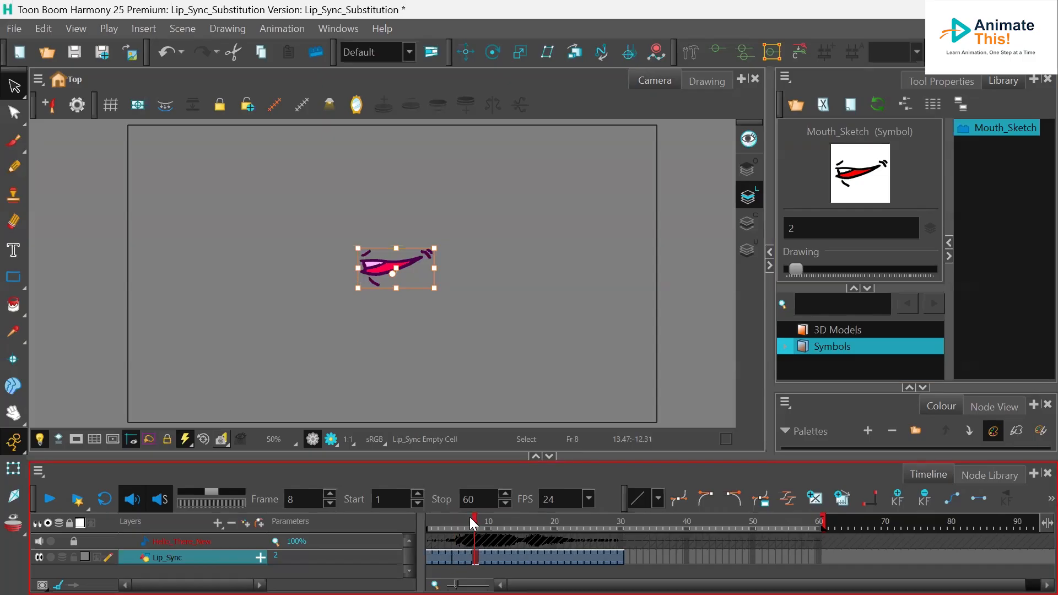
pyautogui.moveTo(473, 518); pyautogui.dragTo(443, 521)
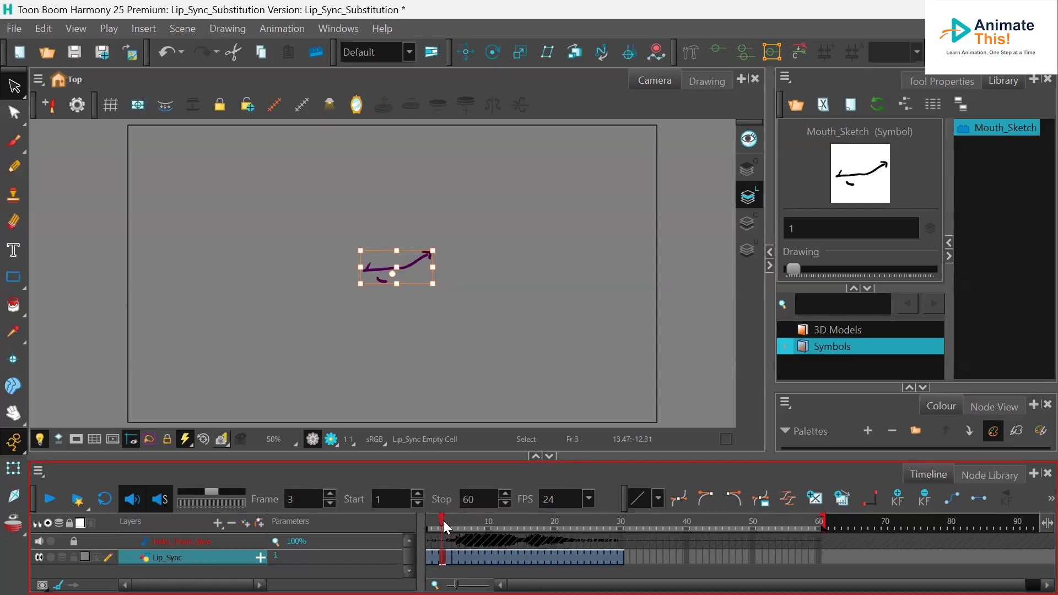
# - Swap the mouth symbol to drawing 4 at frame 7 and to drawing 3 at frame 10
pyautogui.moveTo(444, 523)
pyautogui.mouseDown()
pyautogui.moveTo(502, 521)
pyautogui.moveTo(456, 527)
pyautogui.moveTo(467, 528)
pyautogui.mouseUp()
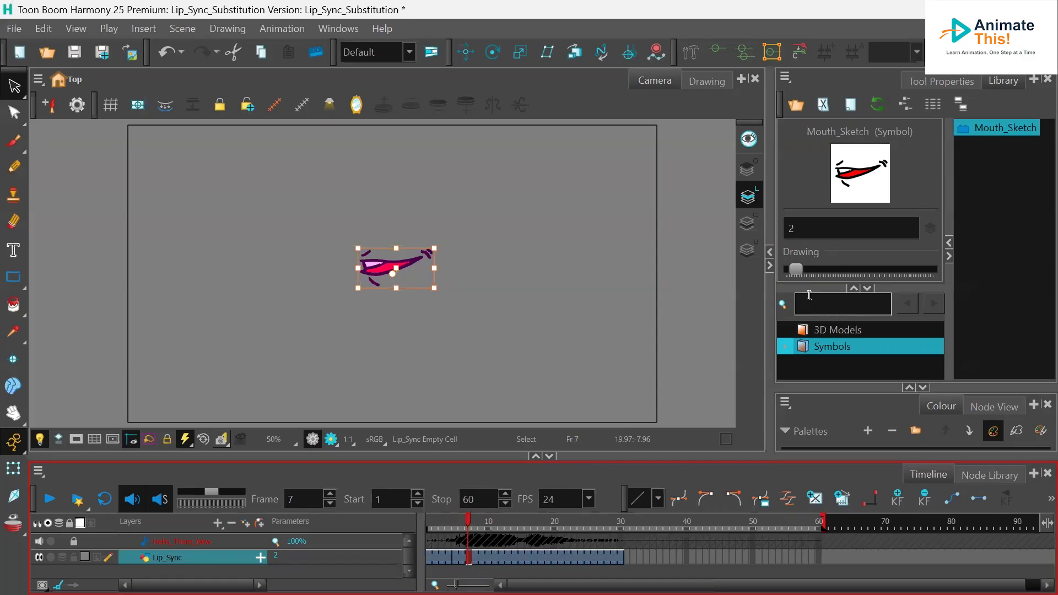
pyautogui.click(795, 269)
pyautogui.moveTo(796, 268); pyautogui.dragTo(800, 269)
pyautogui.moveTo(466, 520)
pyautogui.mouseDown()
pyautogui.moveTo(443, 523)
pyautogui.moveTo(488, 531)
pyautogui.moveTo(453, 537)
pyautogui.moveTo(487, 536)
pyautogui.mouseUp()
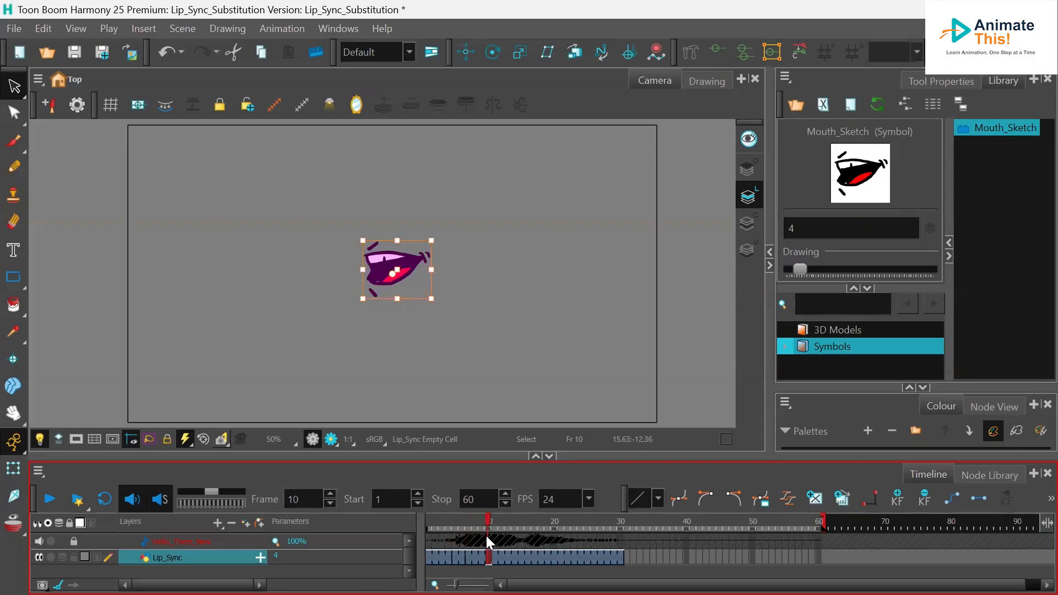
pyautogui.moveTo(804, 269); pyautogui.dragTo(796, 273)
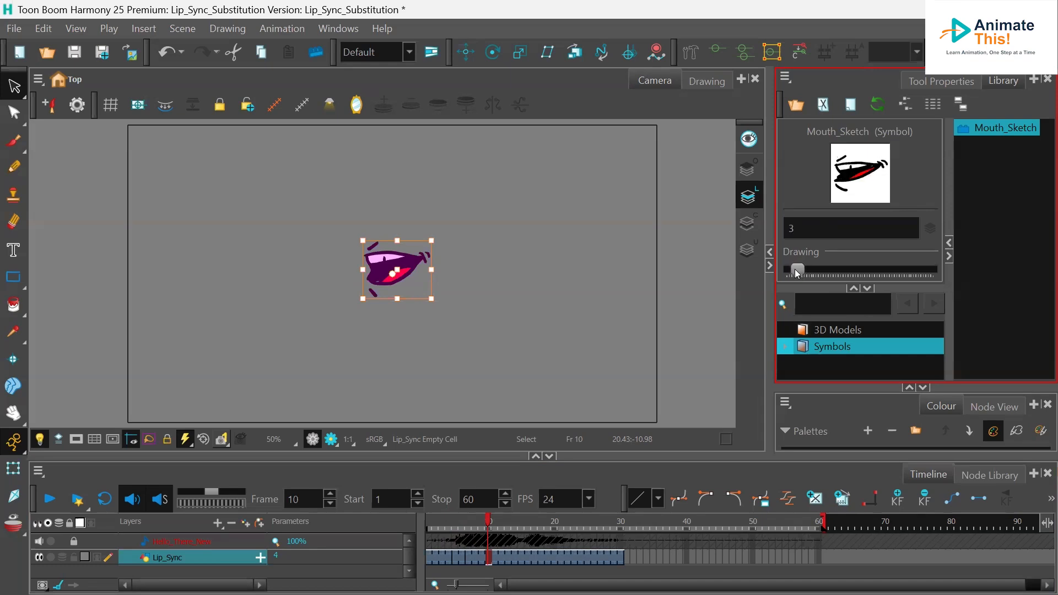
# - Swap the mouth symbol to drawing 6 at frame 12 and back to drawing 1 at frame 15
pyautogui.moveTo(471, 519)
pyautogui.mouseDown()
pyautogui.moveTo(430, 521)
pyautogui.moveTo(515, 520)
pyautogui.moveTo(501, 519)
pyautogui.mouseUp()
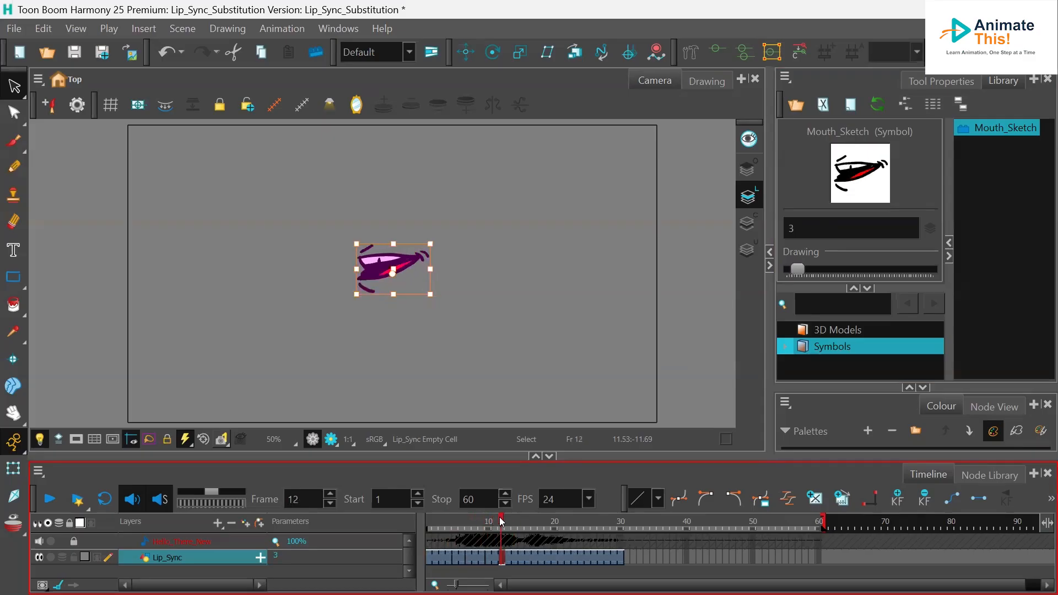
pyautogui.moveTo(802, 268); pyautogui.dragTo(807, 271)
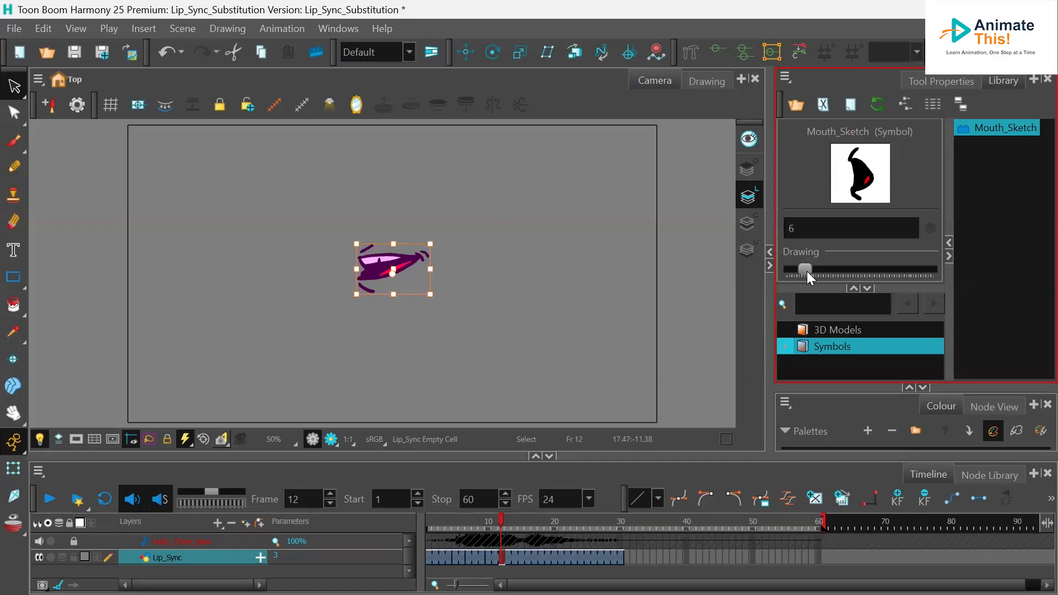
pyautogui.moveTo(501, 518)
pyautogui.mouseDown()
pyautogui.moveTo(452, 516)
pyautogui.moveTo(522, 517)
pyautogui.mouseUp()
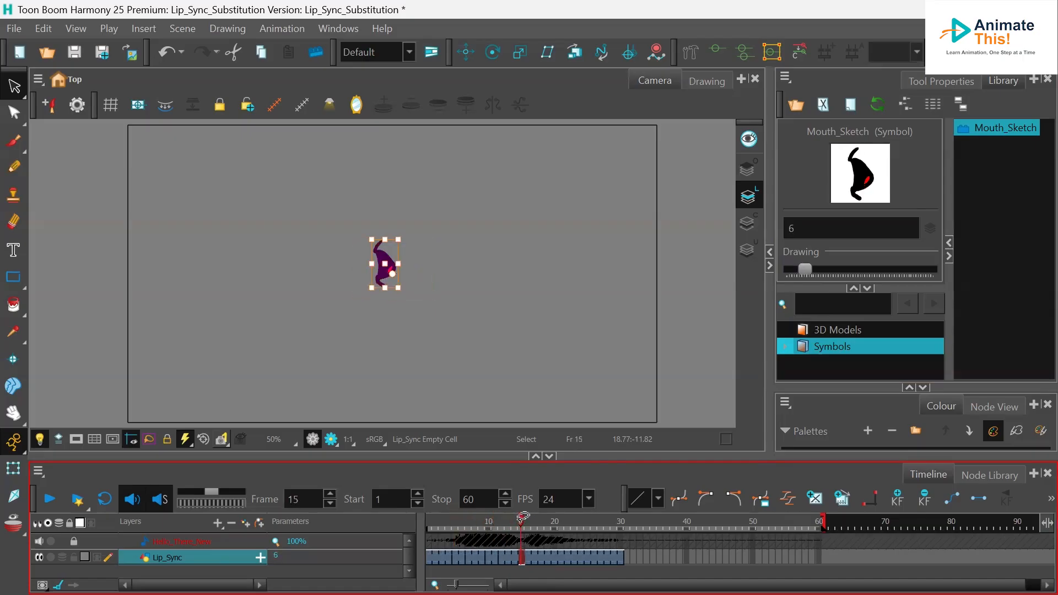
pyautogui.moveTo(804, 270); pyautogui.dragTo(793, 274)
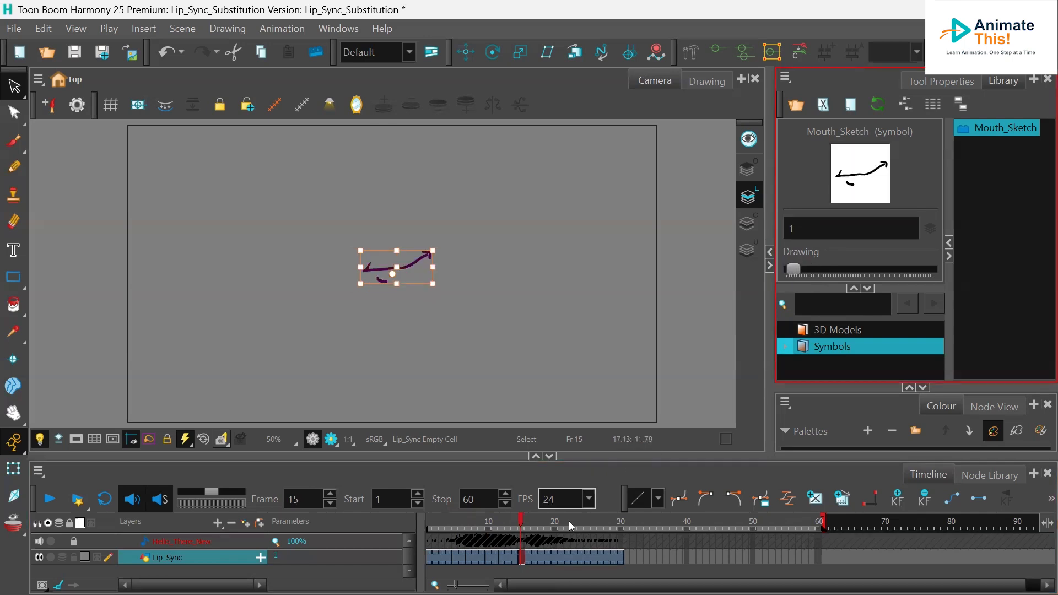
# - Swap the mouth symbol to drawing 3 at frame 17 and drawing 4 at frame 19
pyautogui.moveTo(523, 526); pyautogui.dragTo(536, 528)
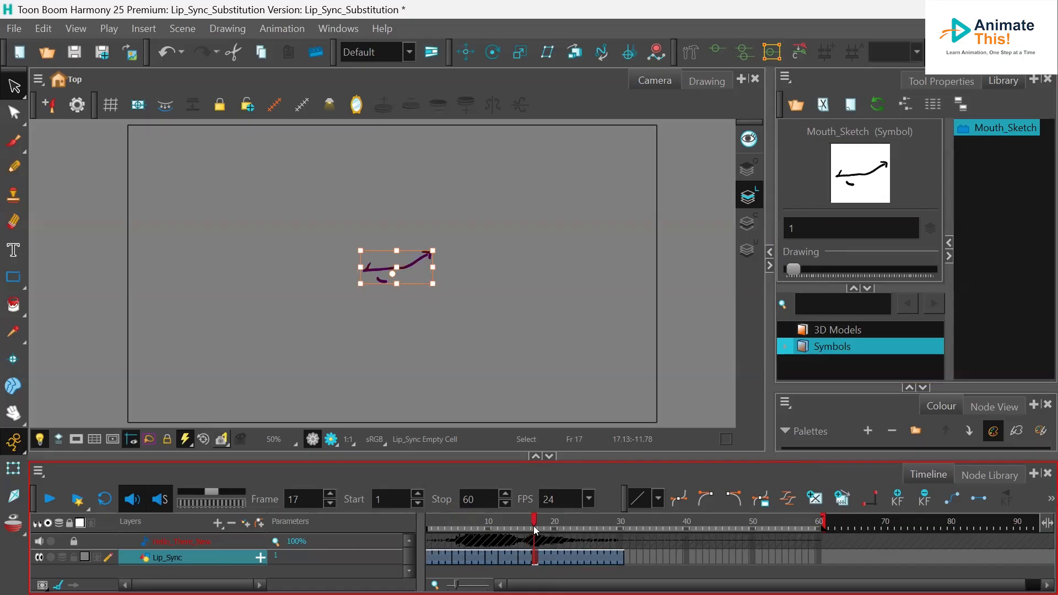
pyautogui.moveTo(794, 269)
pyautogui.mouseDown()
pyautogui.moveTo(815, 272)
pyautogui.moveTo(799, 274)
pyautogui.mouseUp()
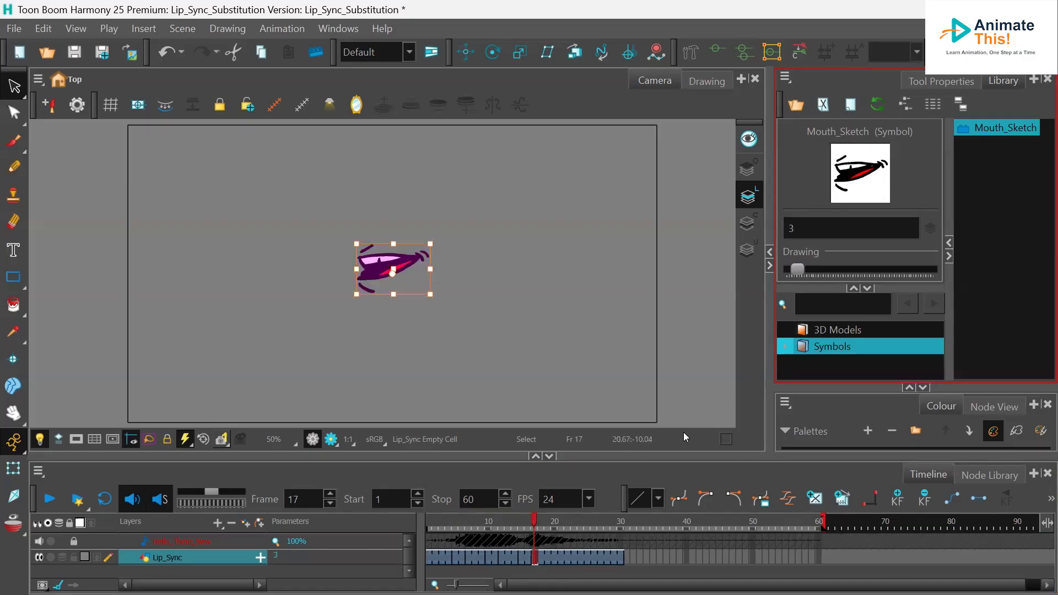
pyautogui.moveTo(537, 523); pyautogui.dragTo(548, 519)
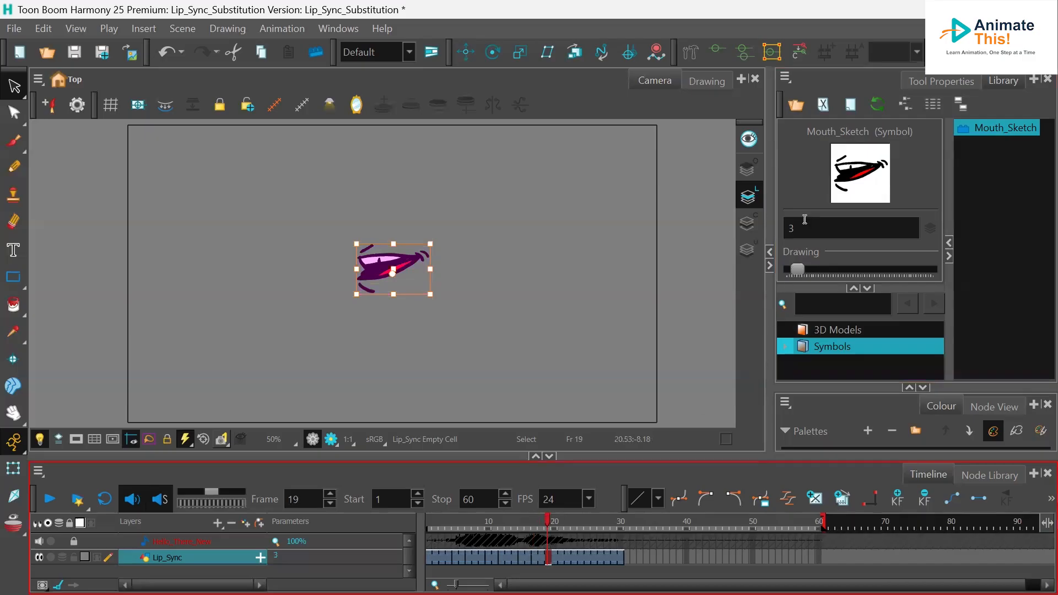
pyautogui.moveTo(799, 273); pyautogui.dragTo(802, 274)
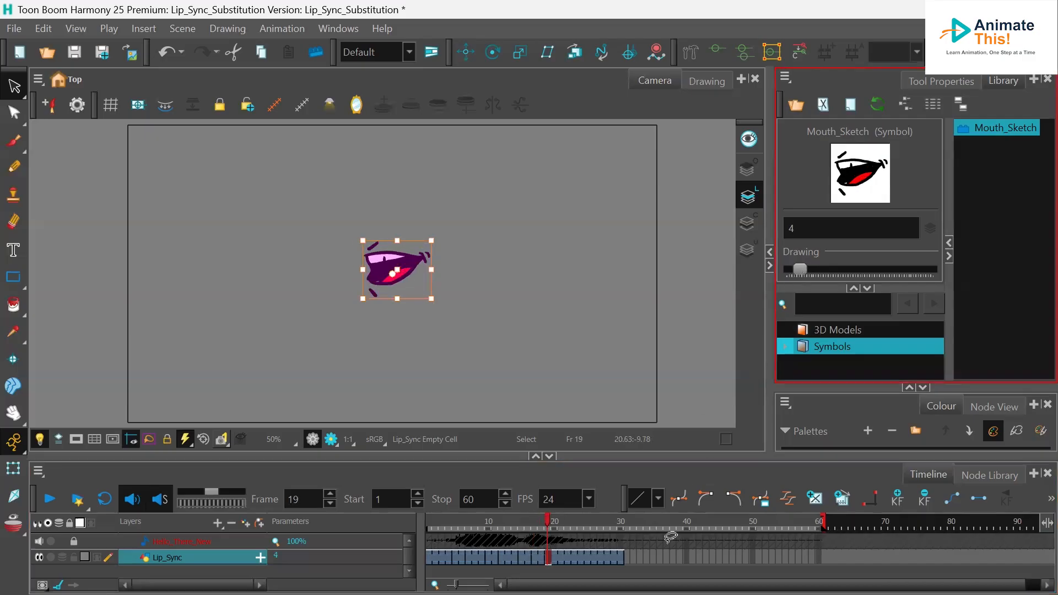
# - Swap the mouth symbol to drawing 5 at frame 21, change the drawing at frame 24, and return to frame 1
pyautogui.moveTo(548, 520); pyautogui.dragTo(562, 509)
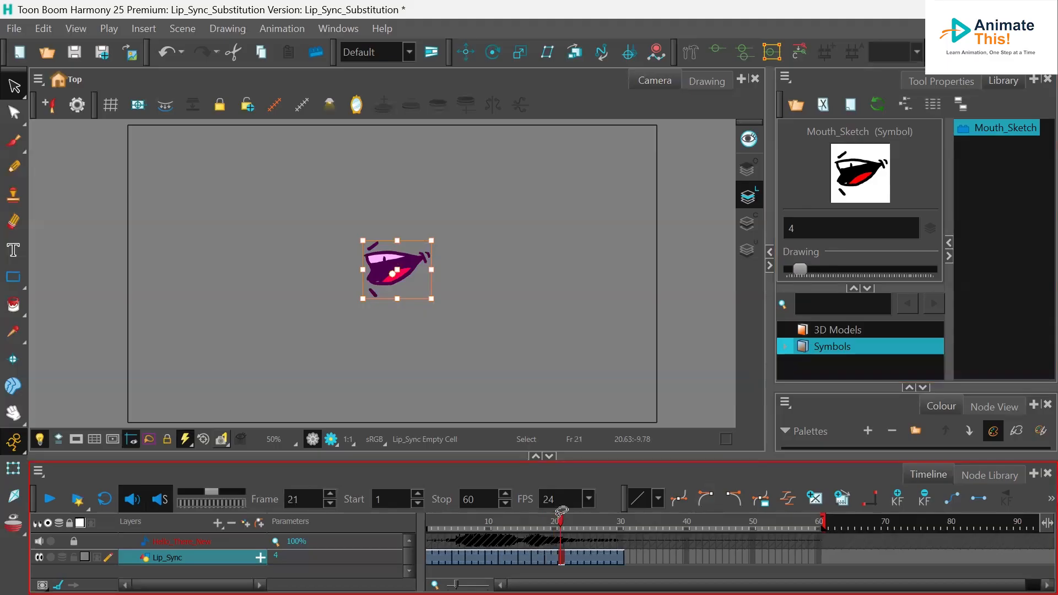
pyautogui.moveTo(800, 270); pyautogui.dragTo(803, 268)
pyautogui.moveTo(563, 521); pyautogui.dragTo(579, 518)
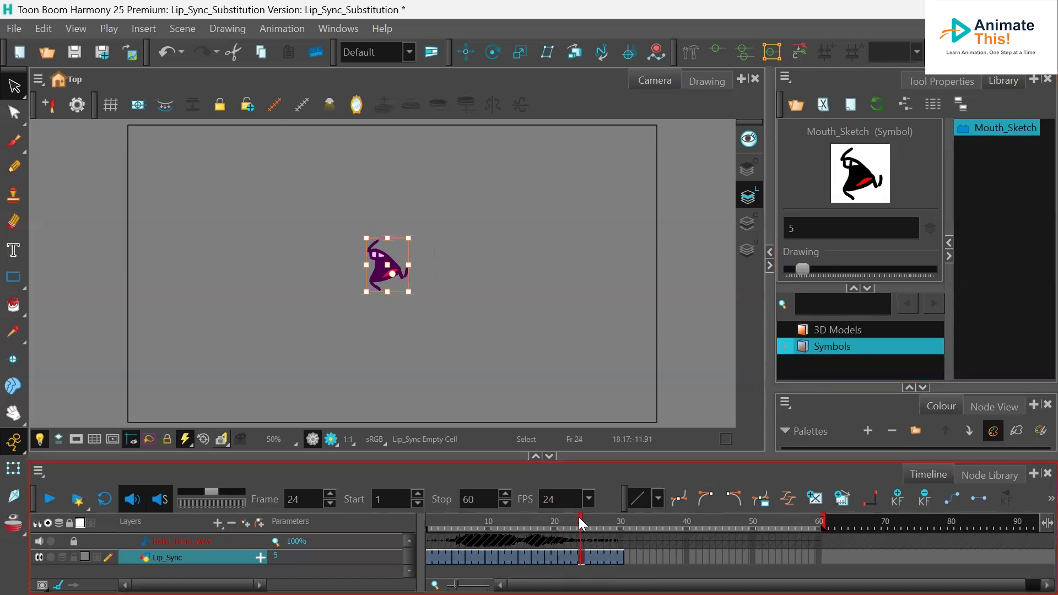
pyautogui.moveTo(802, 268); pyautogui.dragTo(790, 266)
pyautogui.moveTo(577, 519)
pyautogui.mouseDown()
pyautogui.moveTo(460, 541)
pyautogui.moveTo(584, 534)
pyautogui.moveTo(500, 546)
pyautogui.moveTo(554, 544)
pyautogui.moveTo(444, 548)
pyautogui.moveTo(543, 541)
pyautogui.moveTo(445, 543)
pyautogui.moveTo(461, 516)
pyautogui.moveTo(608, 516)
pyautogui.moveTo(429, 524)
pyautogui.mouseUp()
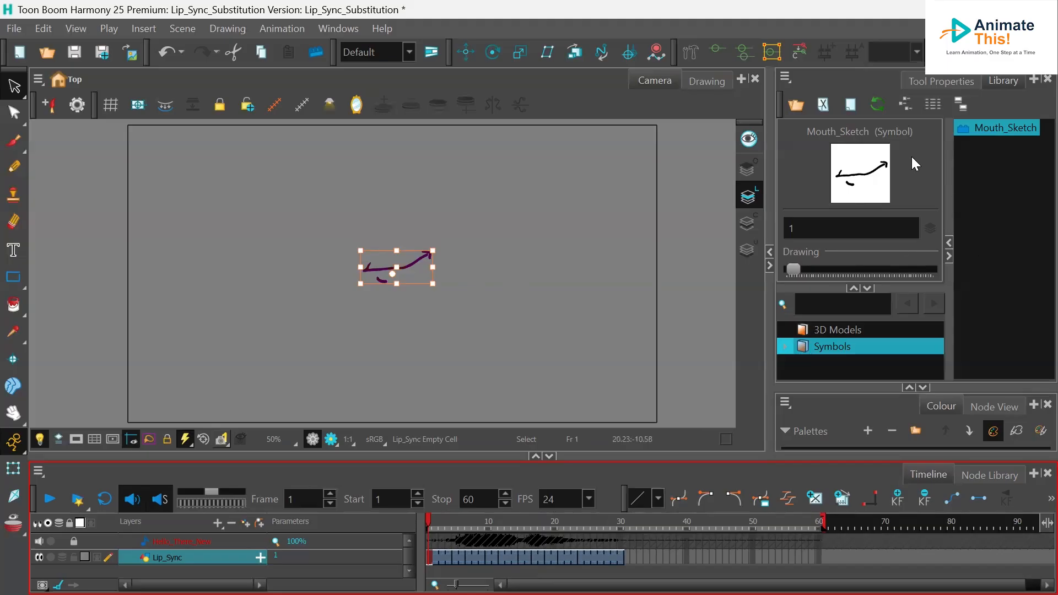
# - Open the Mouth_Sketch library symbol for editing
pyautogui.click(986, 128)
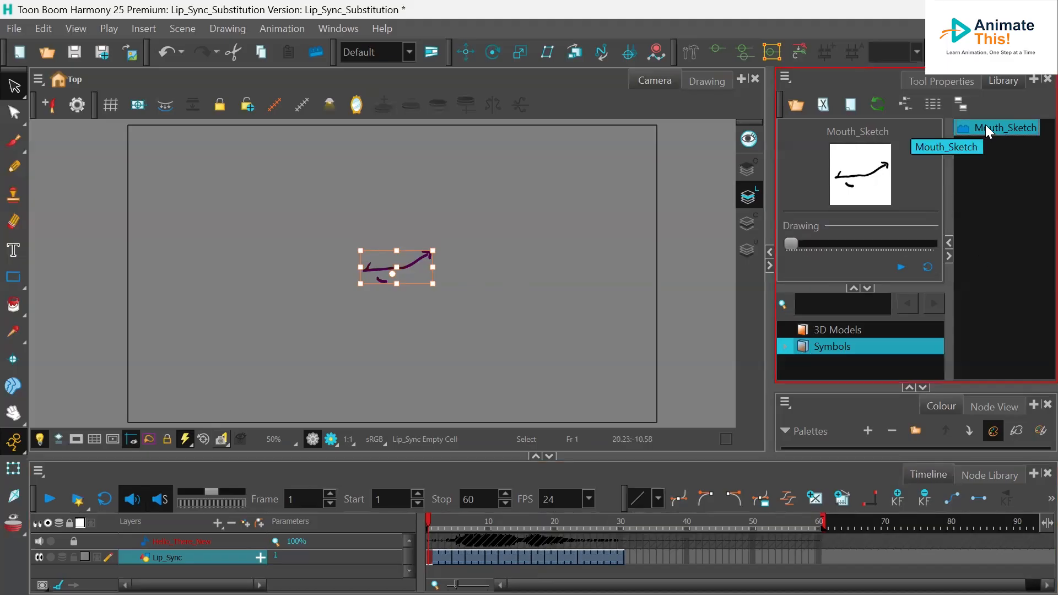
pyautogui.rightClick(986, 126)
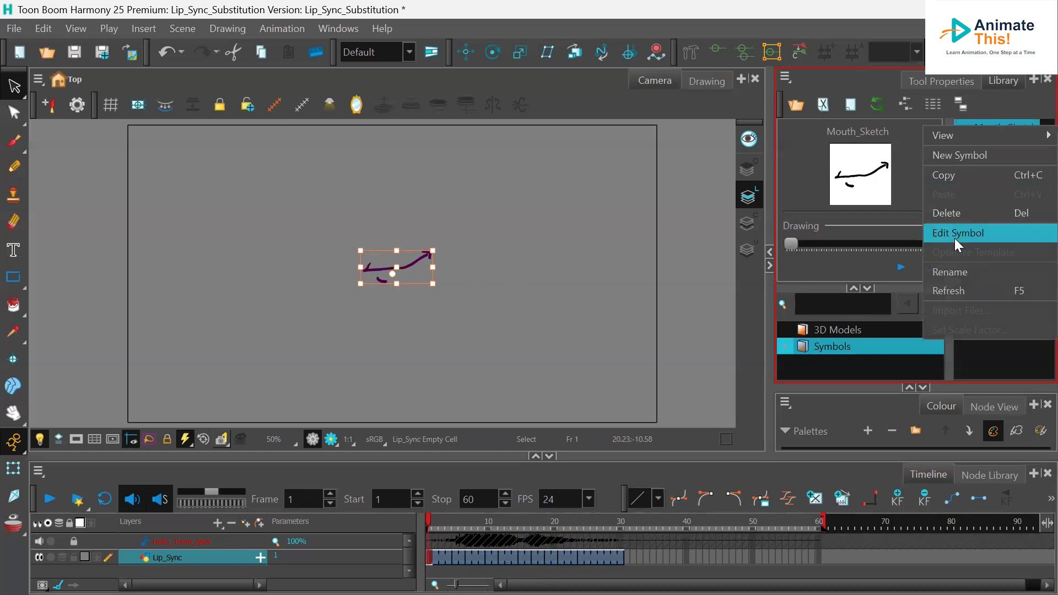
pyautogui.click(956, 233)
# - Add a new drawing layer named Head inside the Mouth_Sketch symbol
pyautogui.click(218, 523)
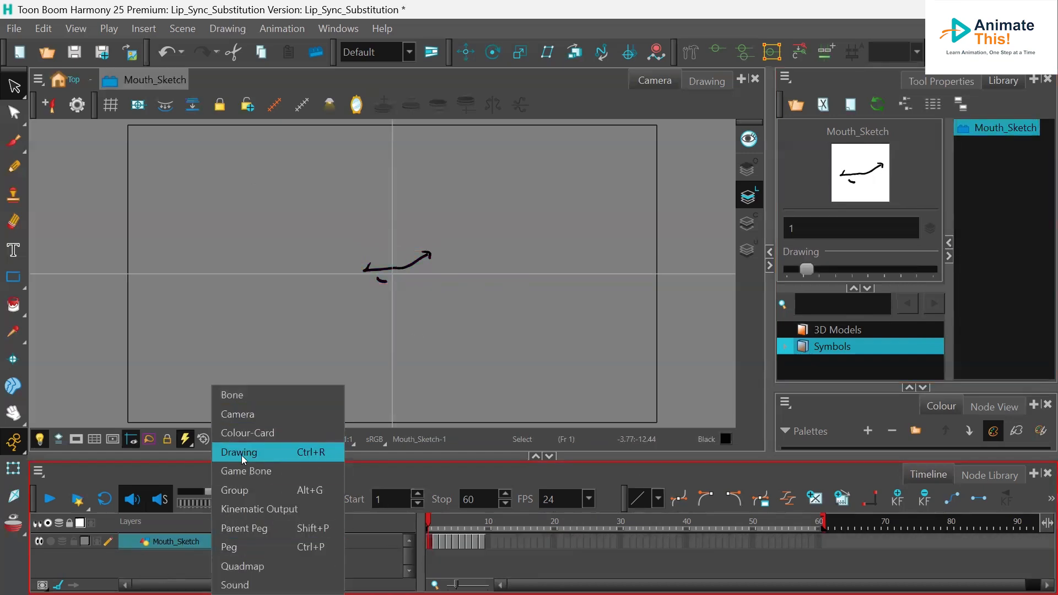
pyautogui.click(241, 456)
pyautogui.write('Head')
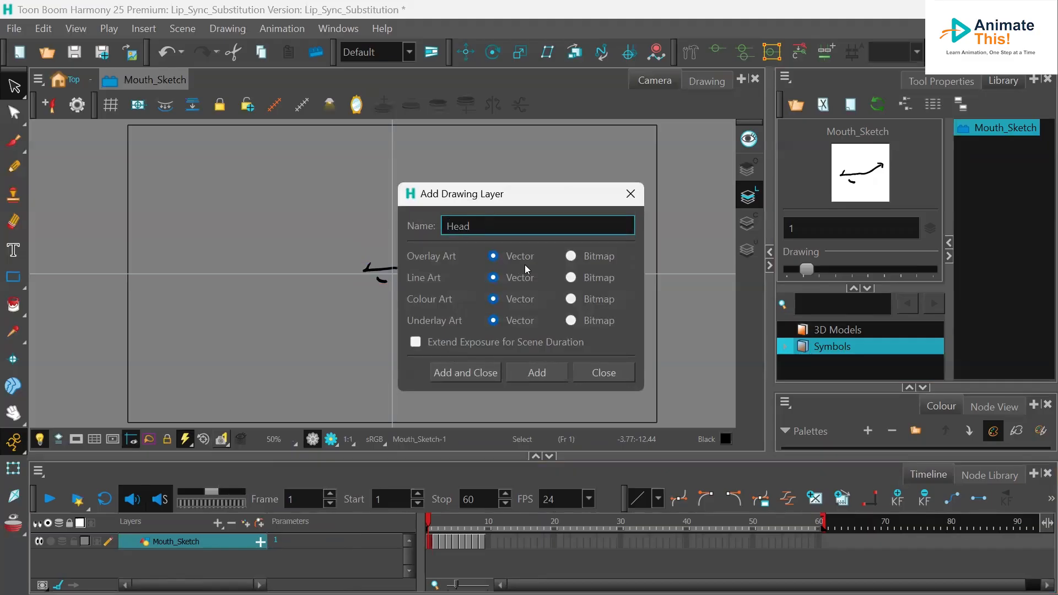
pyautogui.click(468, 370)
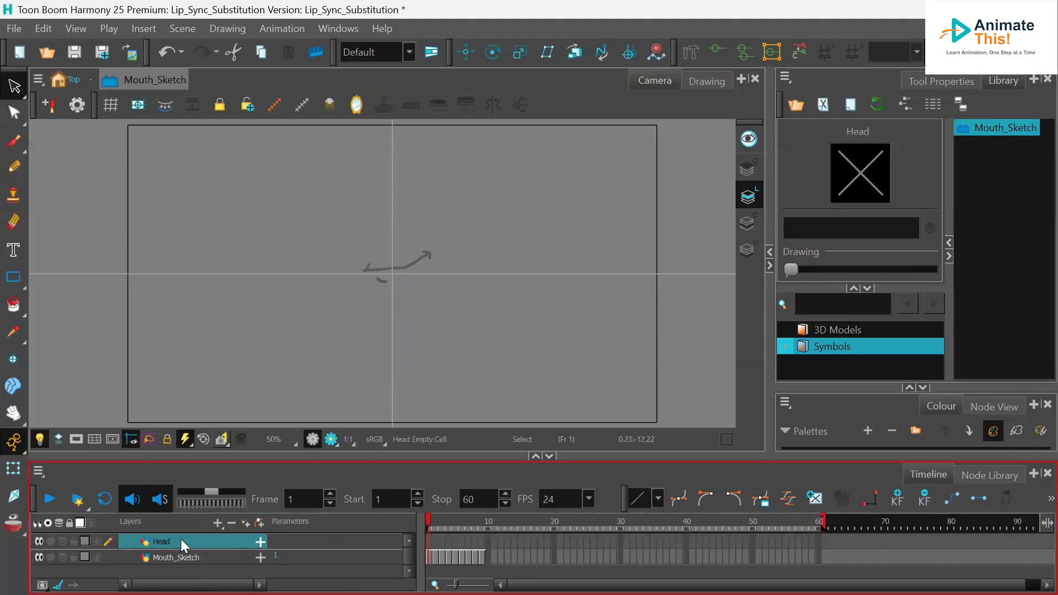
# - Move the Head layer below Mouth_Sketch and draw a black circle for the head around the mouth at frame 1 with the Brush
pyautogui.moveTo(166, 542); pyautogui.dragTo(174, 565)
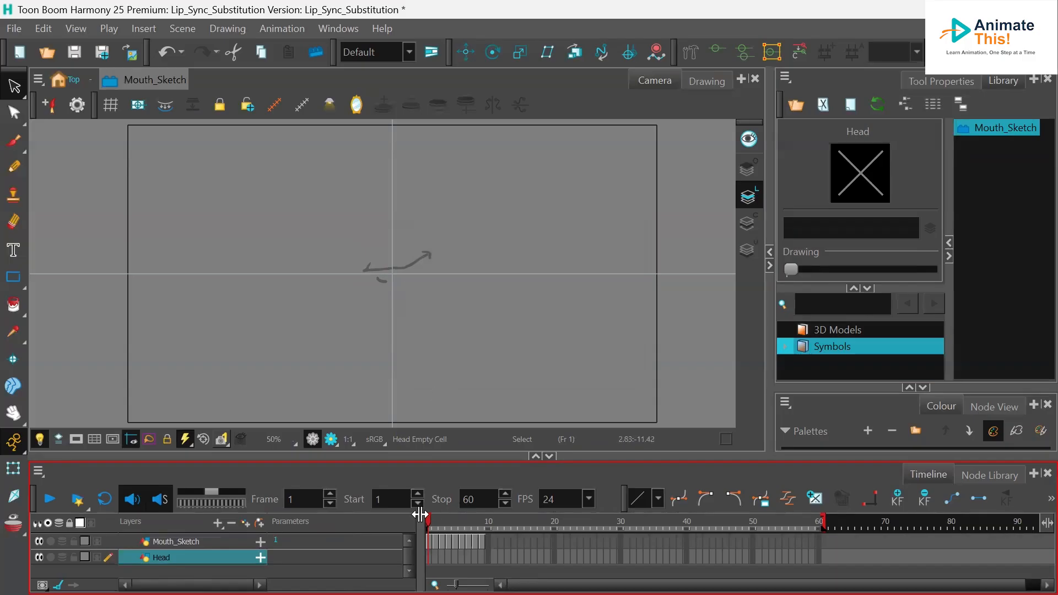
pyautogui.click(430, 555)
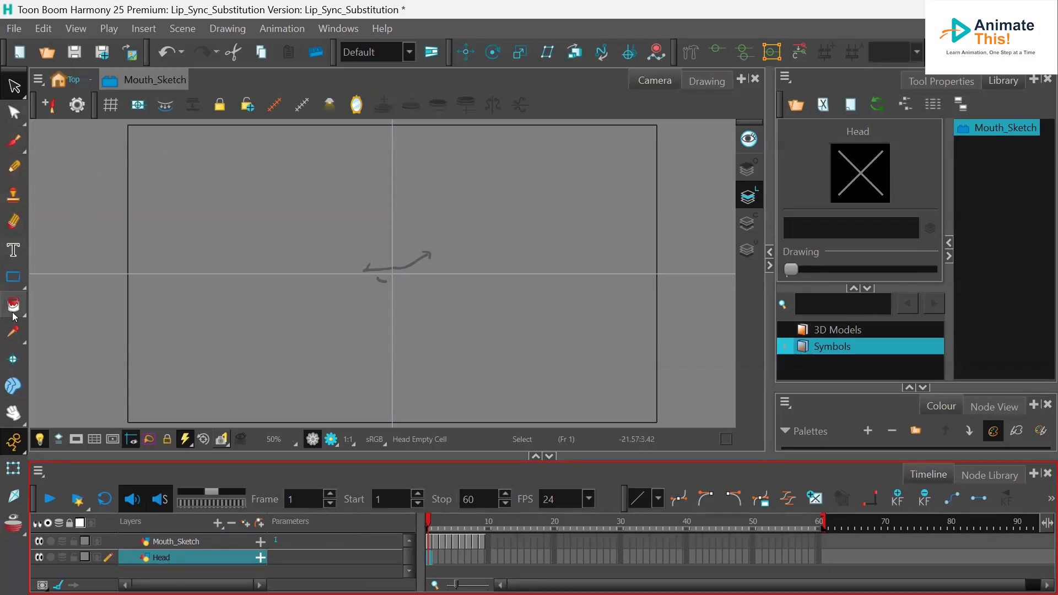
pyautogui.click(13, 141)
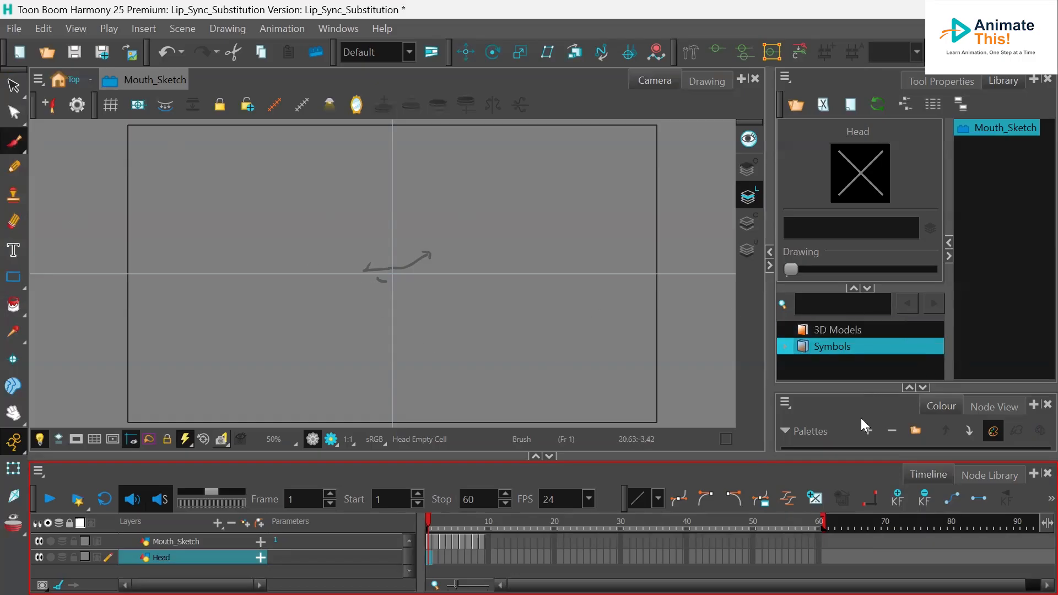
pyautogui.moveTo(857, 385); pyautogui.dragTo(853, 324)
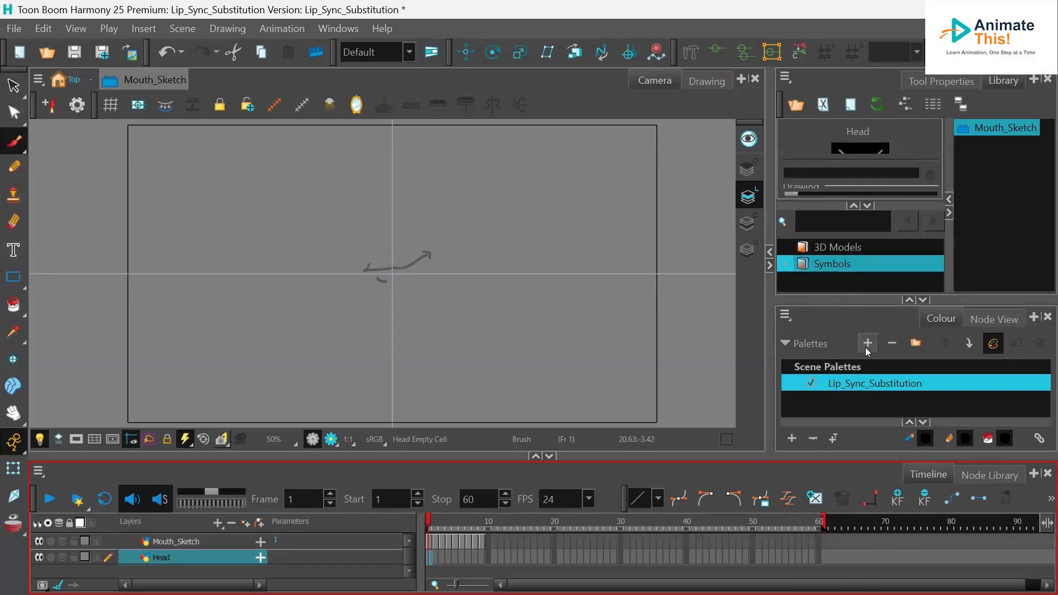
pyautogui.moveTo(857, 355); pyautogui.dragTo(866, 394)
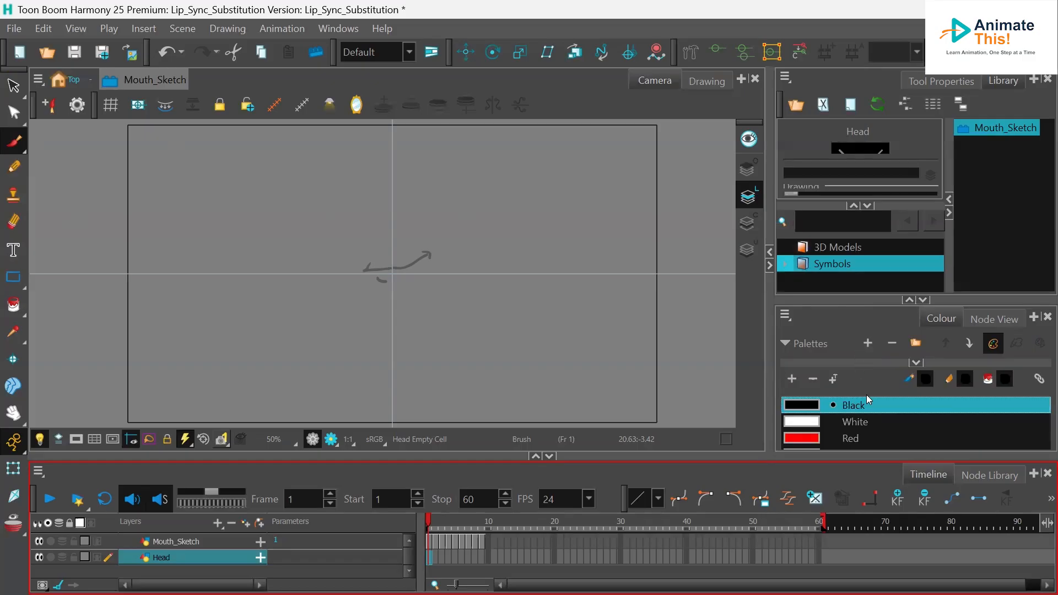
pyautogui.moveTo(435, 192)
pyautogui.mouseDown()
pyautogui.moveTo(368, 197)
pyautogui.moveTo(337, 236)
pyautogui.moveTo(342, 290)
pyautogui.moveTo(380, 315)
pyautogui.moveTo(449, 315)
pyautogui.moveTo(485, 261)
pyautogui.moveTo(471, 221)
pyautogui.moveTo(428, 190)
pyautogui.mouseUp()
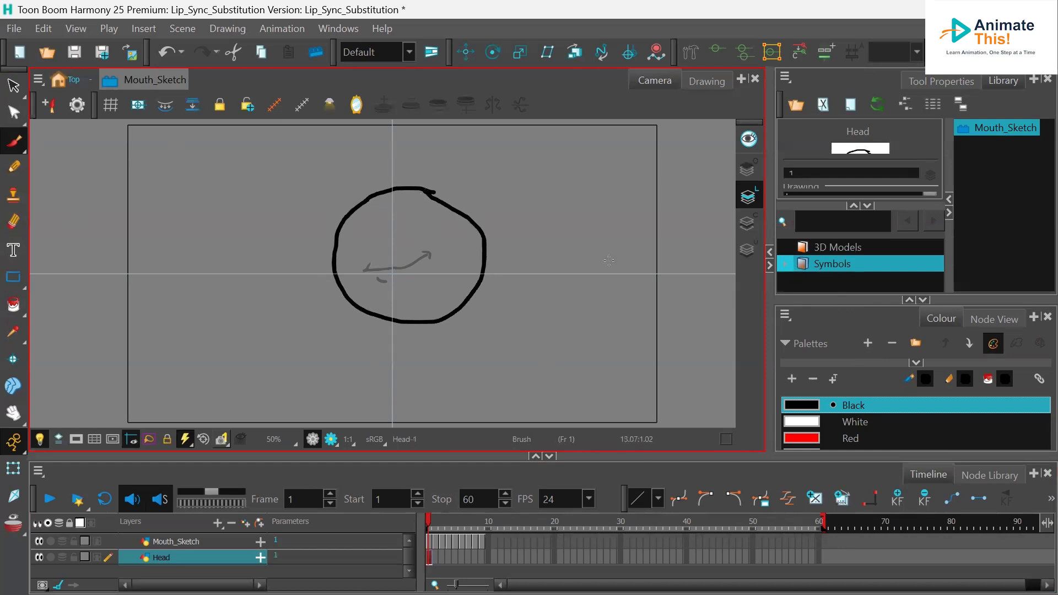
# - Fill the head circle with white using the Paint tool
pyautogui.click(20, 310)
pyautogui.click(809, 421)
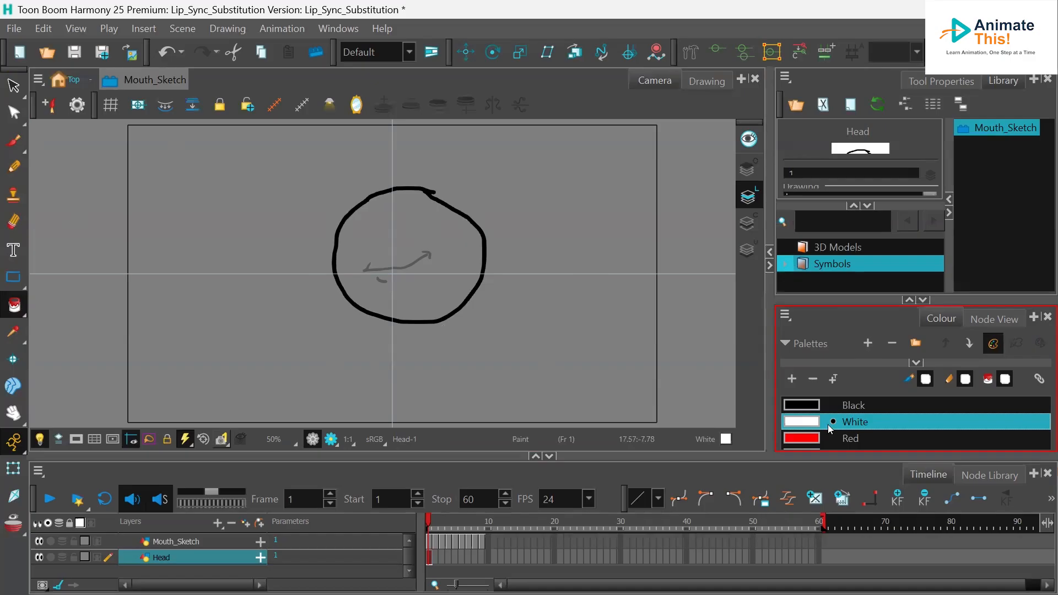
pyautogui.click(404, 212)
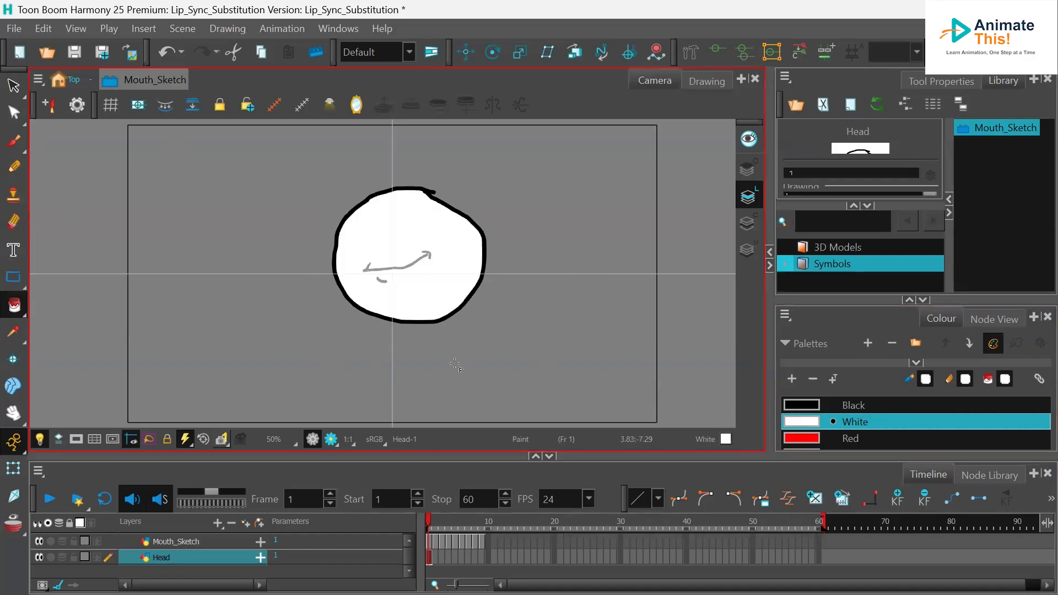
# - Extend the head drawing's exposure to frame 9 and return to the top-level scene
pyautogui.click(480, 554)
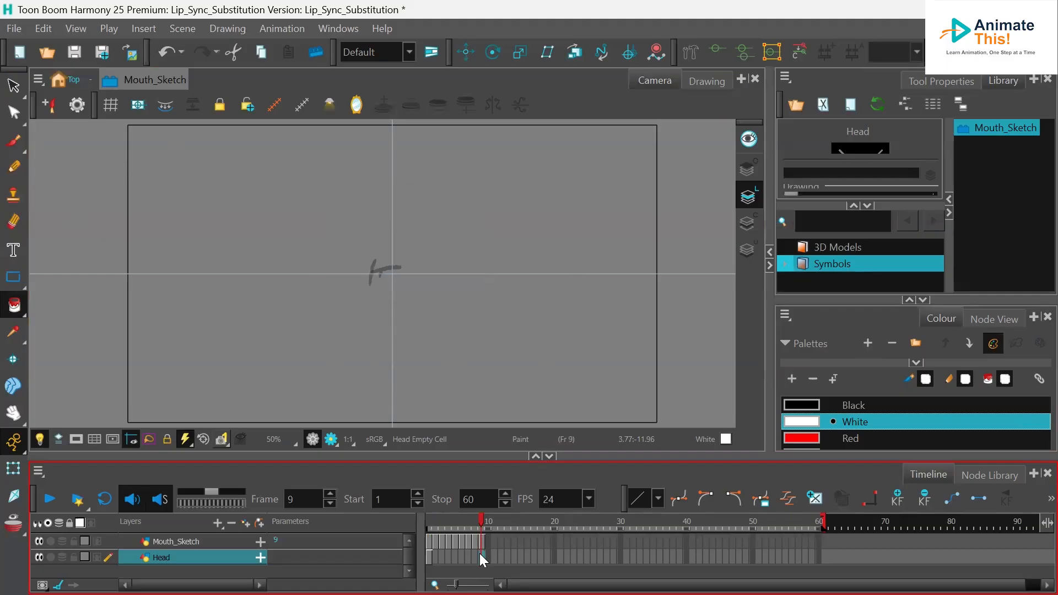
pyautogui.press('F5')
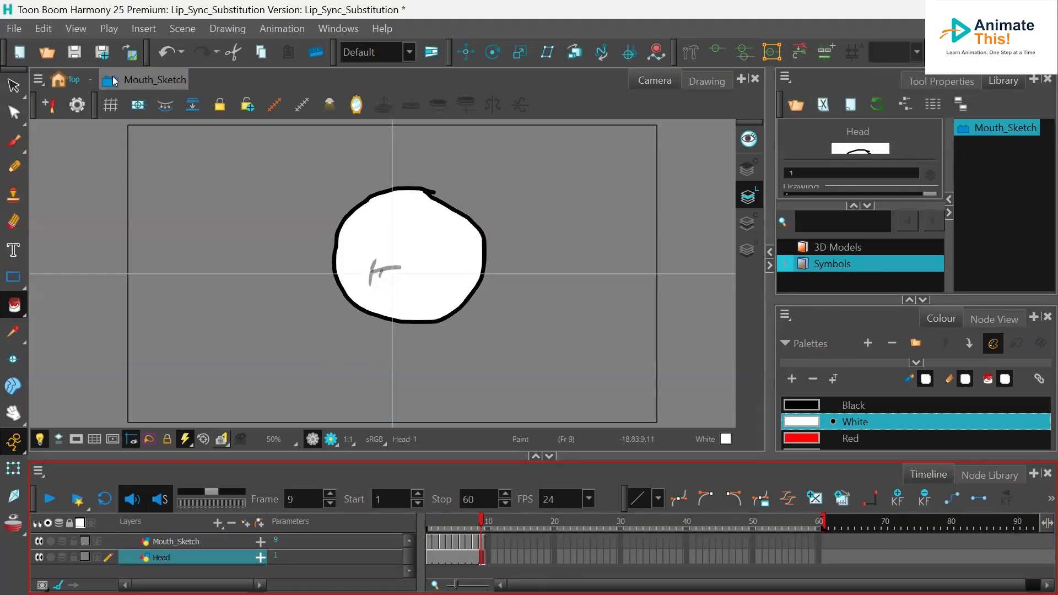
pyautogui.click(56, 78)
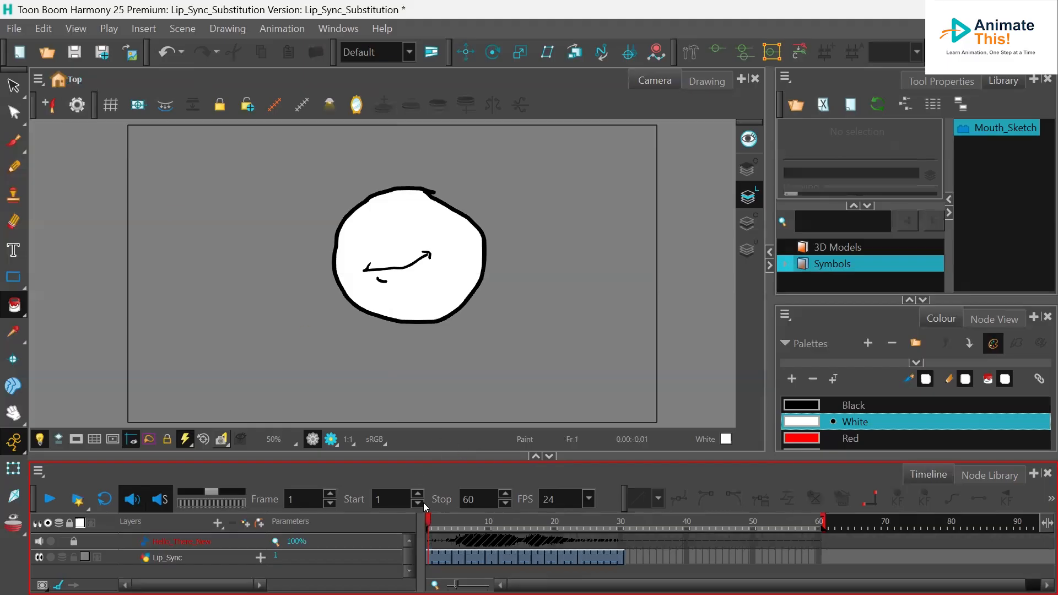
# - Add a peg named Lip_Sync-P above the Lip_Sync layer and select it
pyautogui.moveTo(428, 519)
pyautogui.mouseDown()
pyautogui.moveTo(561, 530)
pyautogui.moveTo(414, 525)
pyautogui.moveTo(579, 538)
pyautogui.moveTo(408, 541)
pyautogui.mouseUp()
pyautogui.click(162, 558)
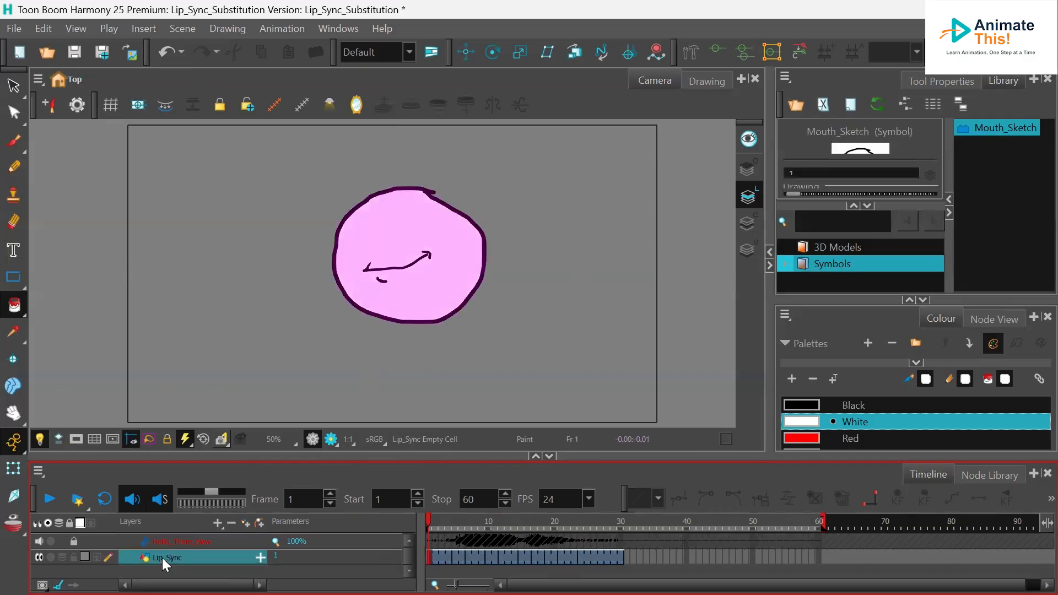
pyautogui.click(260, 521)
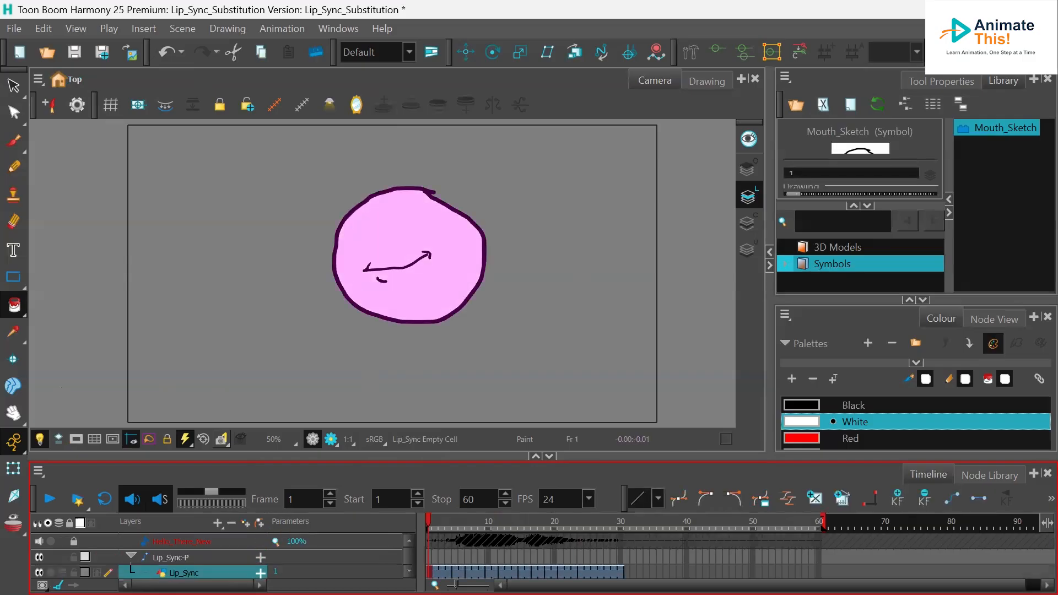
pyautogui.click(215, 557)
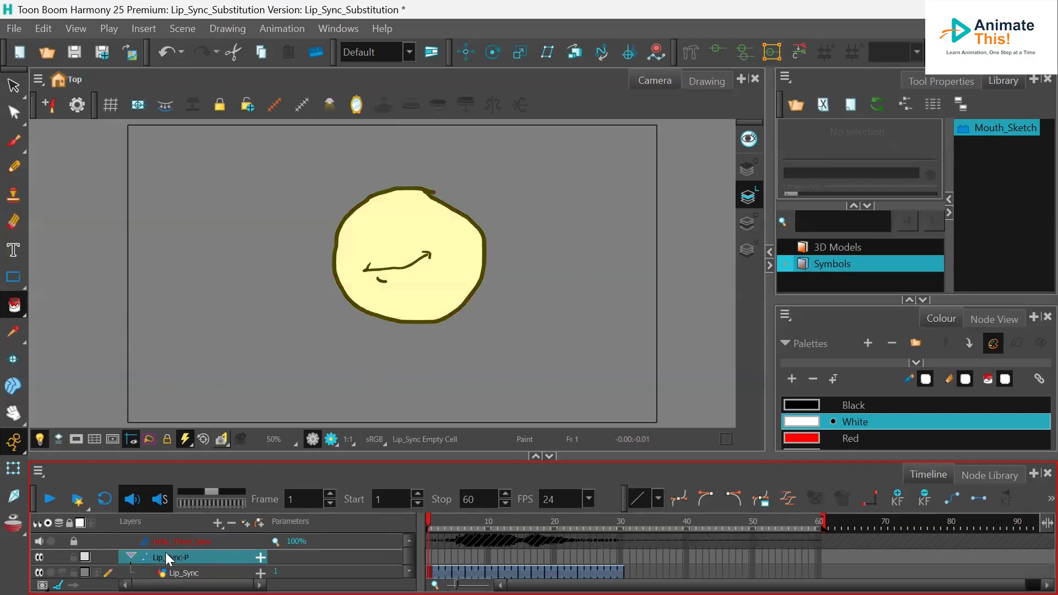
# - Animate the peg with the Transform tool, moving the head at frame 1, about frame 13, and frame 30
pyautogui.click(429, 558)
pyautogui.click(14, 468)
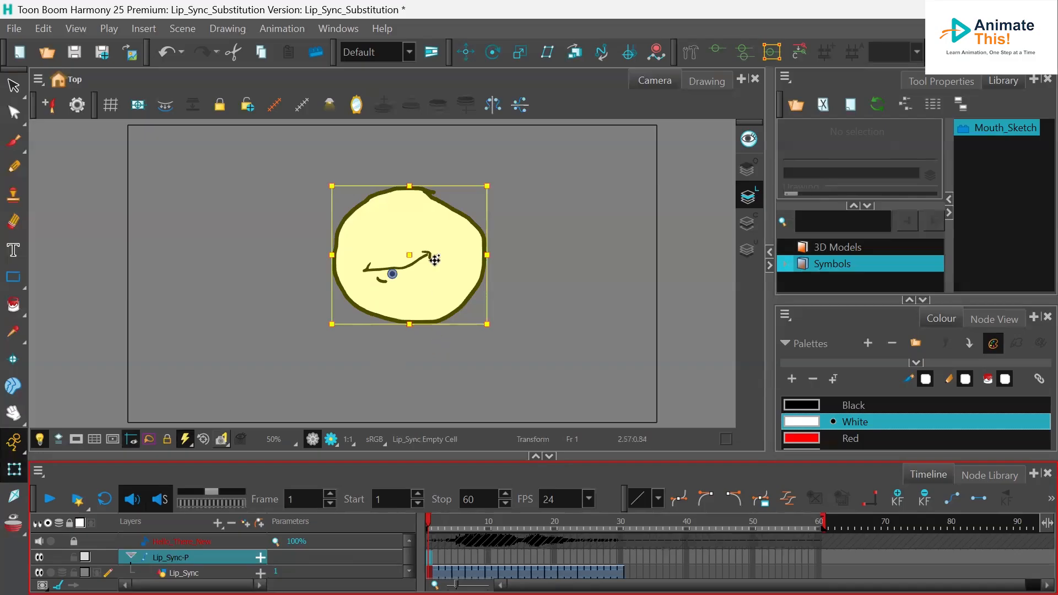
pyautogui.moveTo(439, 274); pyautogui.dragTo(489, 243)
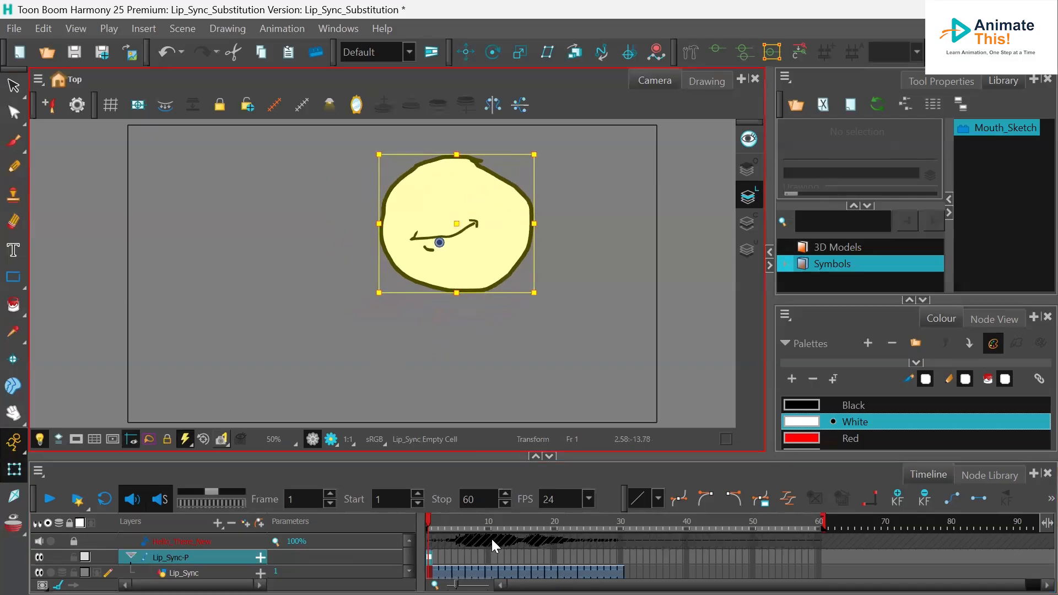
pyautogui.moveTo(430, 522); pyautogui.dragTo(512, 523)
pyautogui.moveTo(483, 258); pyautogui.dragTo(366, 298)
pyautogui.moveTo(515, 521)
pyautogui.mouseDown()
pyautogui.moveTo(439, 522)
pyautogui.moveTo(620, 530)
pyautogui.mouseUp()
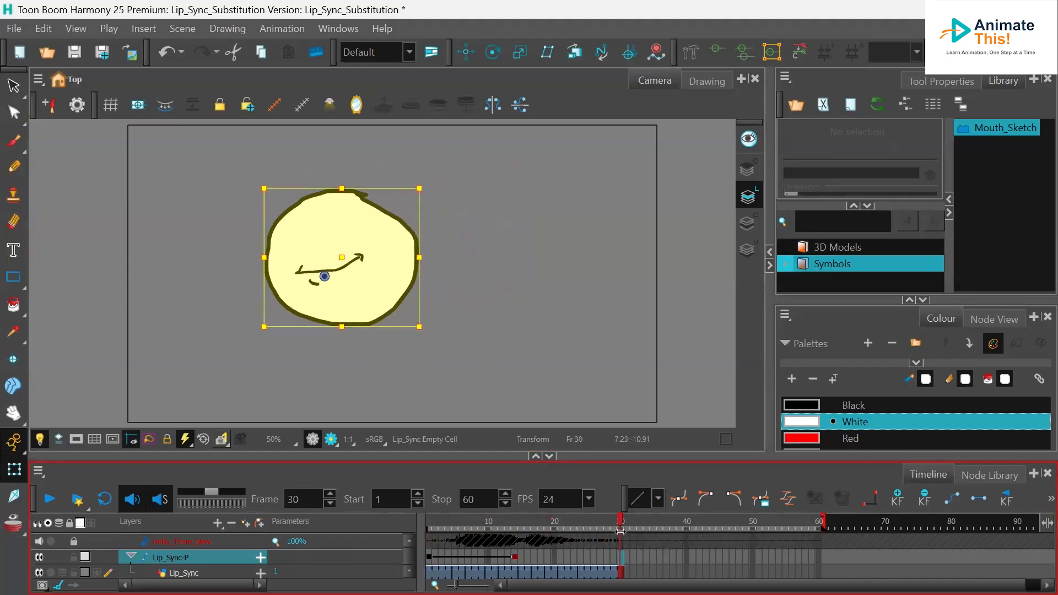
pyautogui.moveTo(370, 300); pyautogui.dragTo(508, 310)
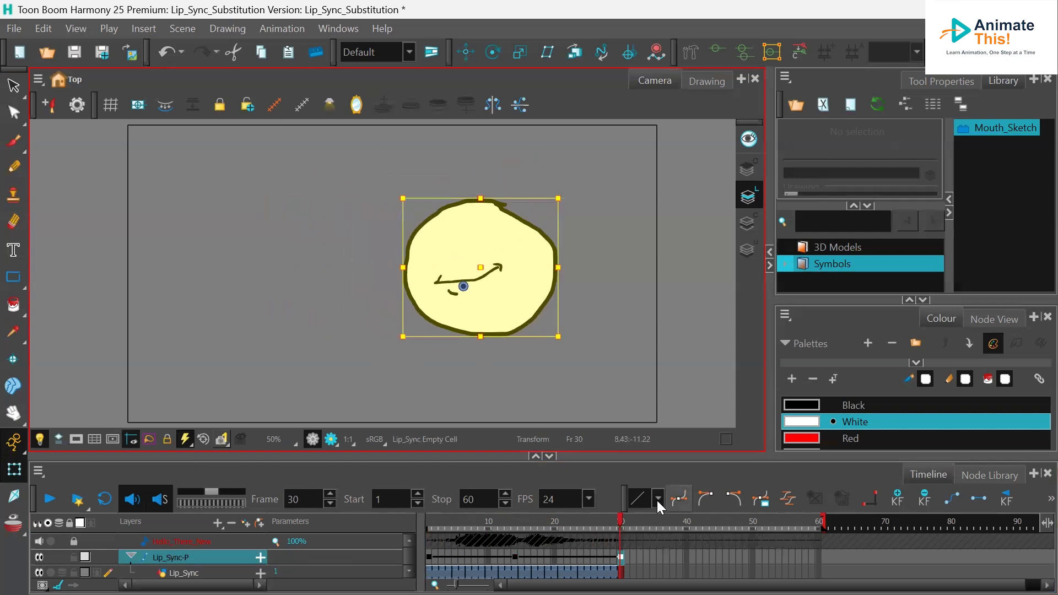
pyautogui.moveTo(621, 522)
pyautogui.mouseDown()
pyautogui.moveTo(407, 516)
pyautogui.moveTo(602, 521)
pyautogui.moveTo(468, 520)
pyautogui.moveTo(584, 512)
pyautogui.moveTo(536, 516)
pyautogui.moveTo(600, 518)
pyautogui.moveTo(374, 520)
pyautogui.mouseUp()
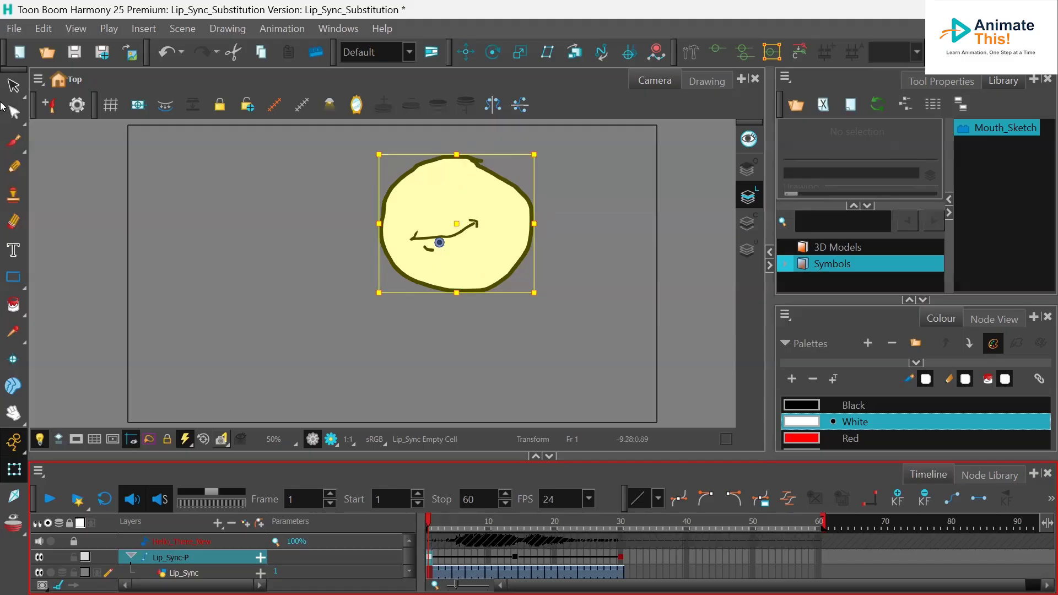
# - Save the scene
pyautogui.click(15, 29)
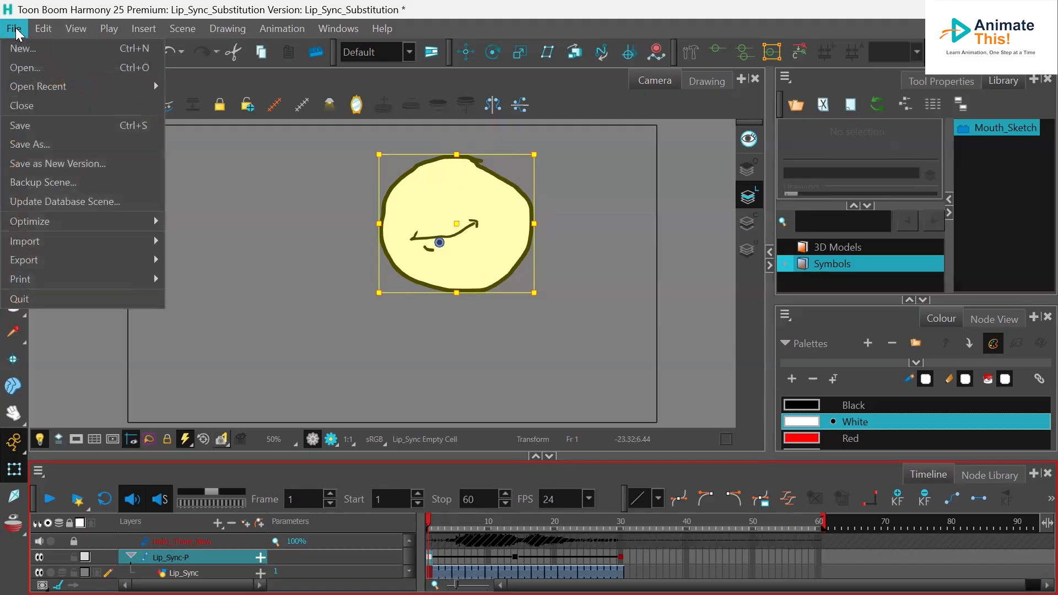
pyautogui.click(28, 126)
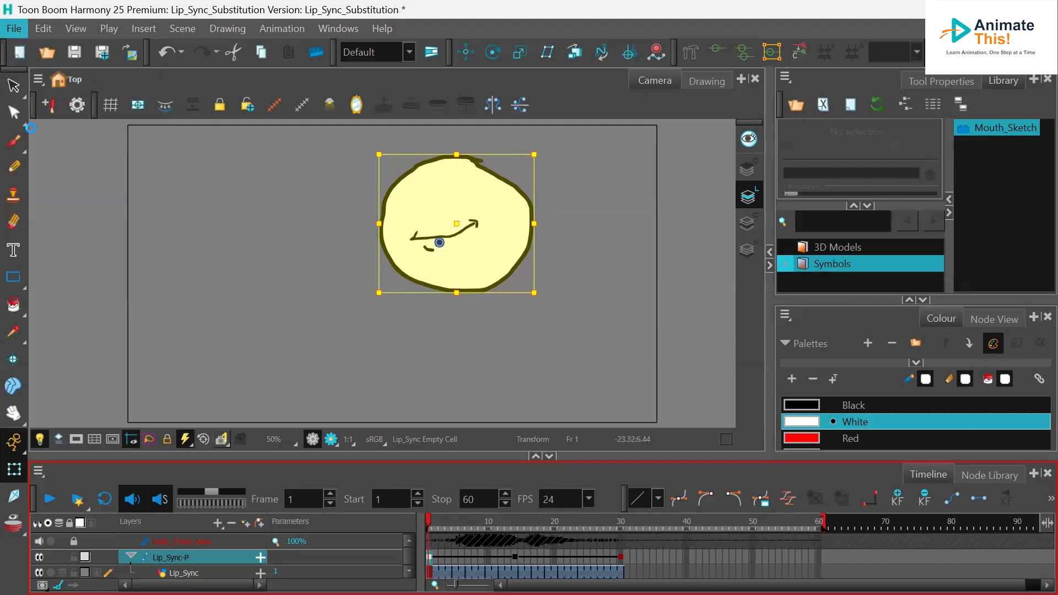
# - Open the Export Movie dialog and set the video format to H.264/MPEG-4 (*.mov)
pyautogui.click(16, 32)
pyautogui.moveTo(75, 262)
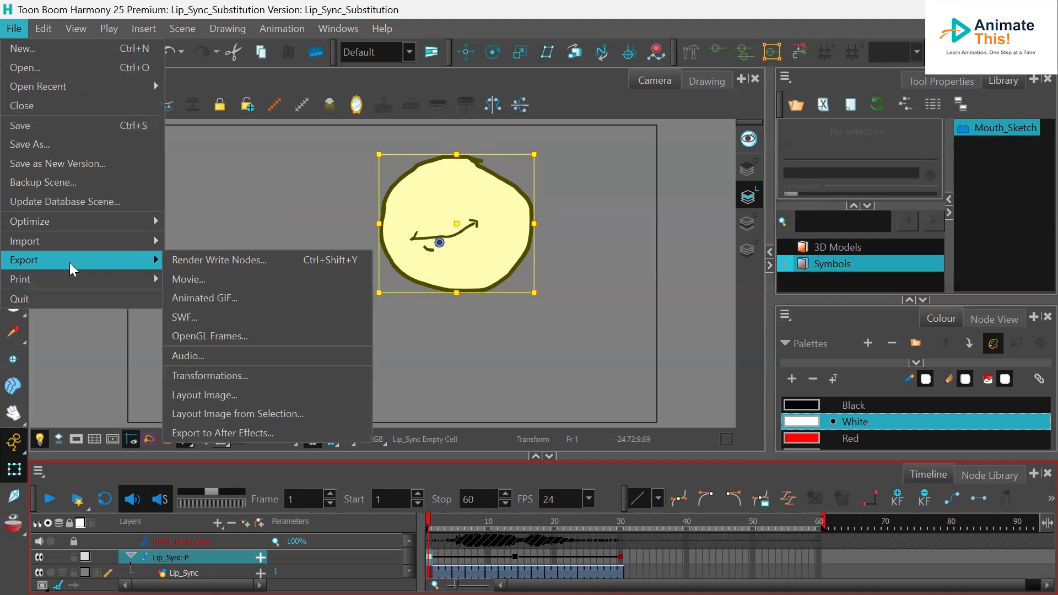
pyautogui.click(186, 277)
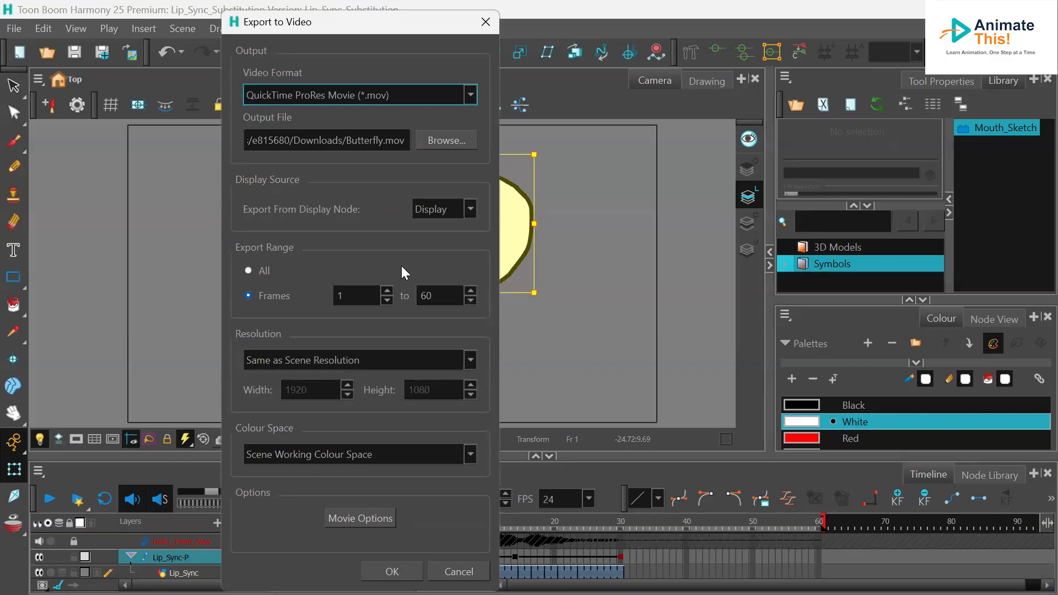
pyautogui.click(470, 95)
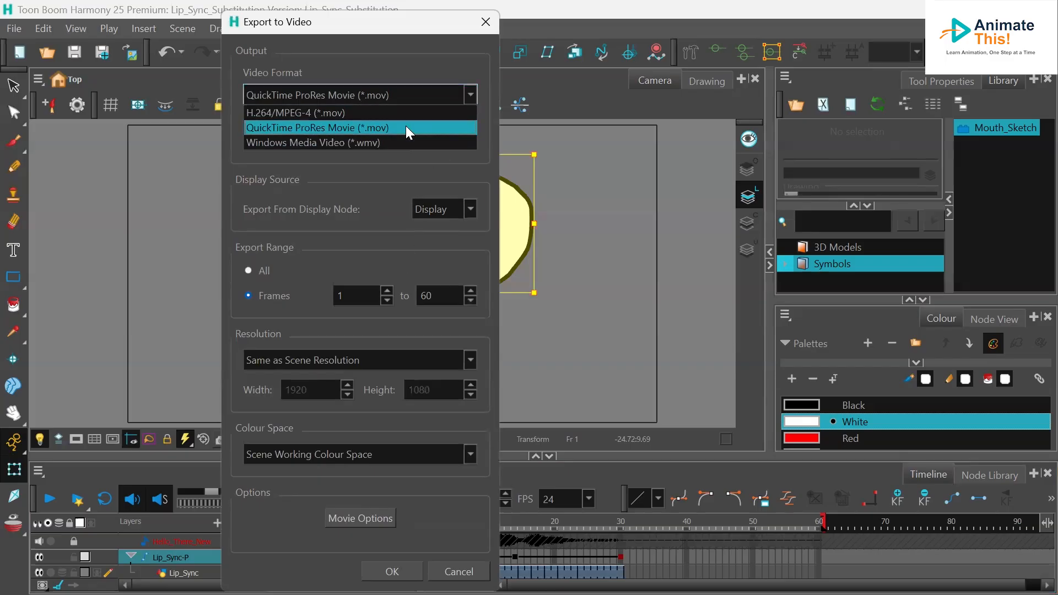
pyautogui.click(263, 113)
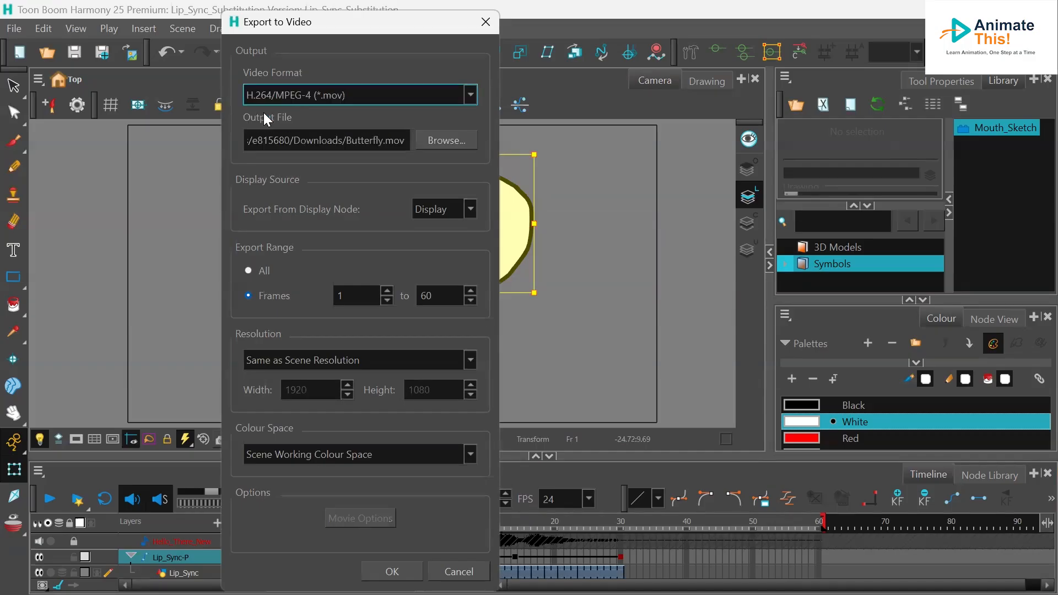
pyautogui.click(360, 94)
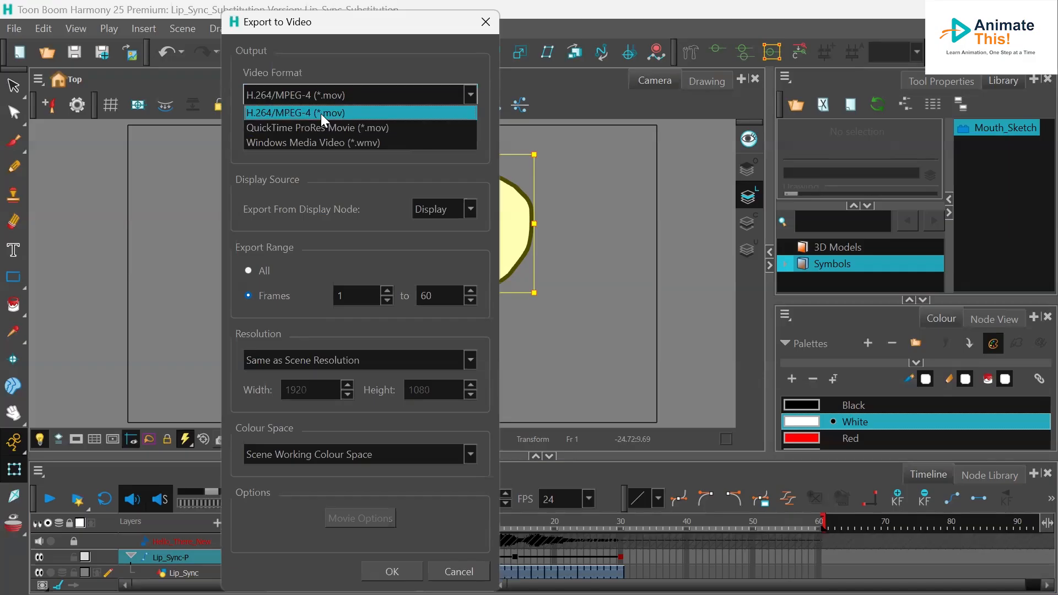
pyautogui.click(321, 113)
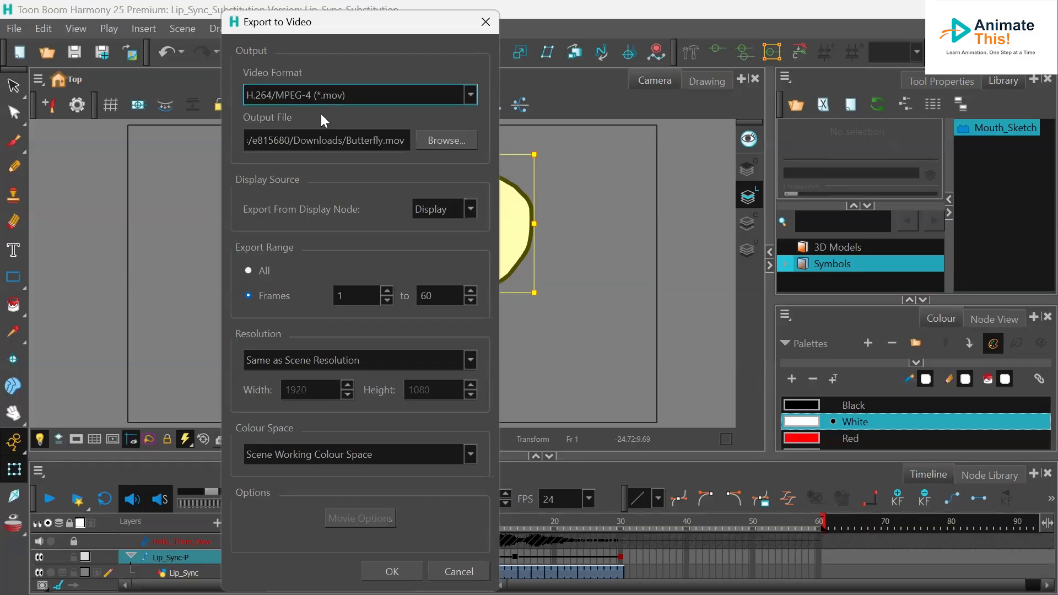
# - Set the output file to Lip_Sync.mov in the Downloads folder
pyautogui.click(443, 139)
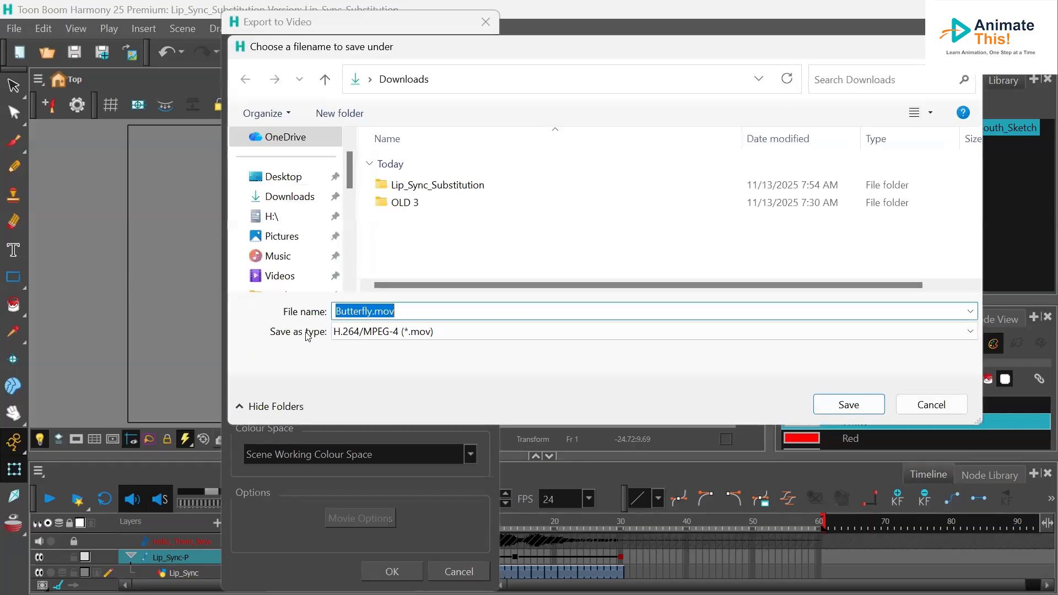
pyautogui.click(369, 310)
pyautogui.moveTo(369, 309); pyautogui.dragTo(298, 318)
pyautogui.press('BackSpace')
pyautogui.press('Delete')
pyautogui.write('Lip')
pyautogui.write('_Syn')
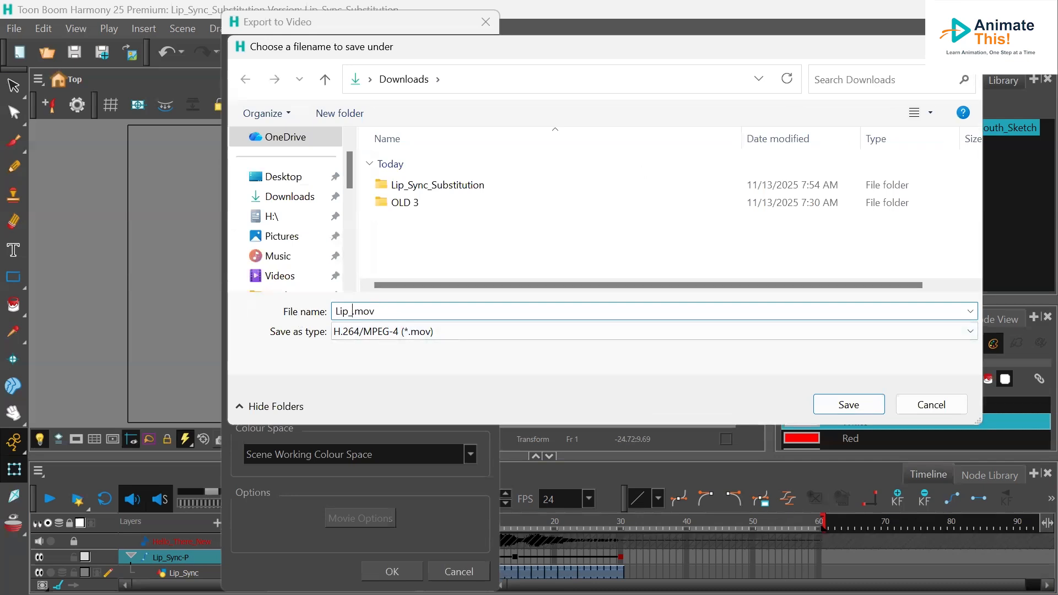
pyautogui.write('c')
pyautogui.click(847, 405)
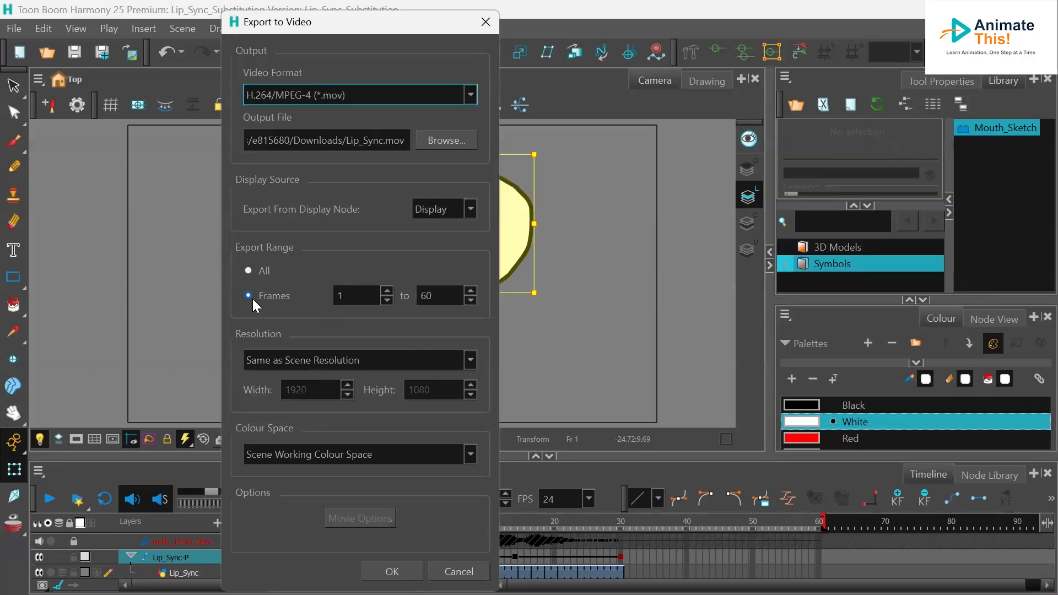
# - Set the export range to frames 1 to 30 and export the movie
pyautogui.doubleClick(425, 296)
pyautogui.write('3')
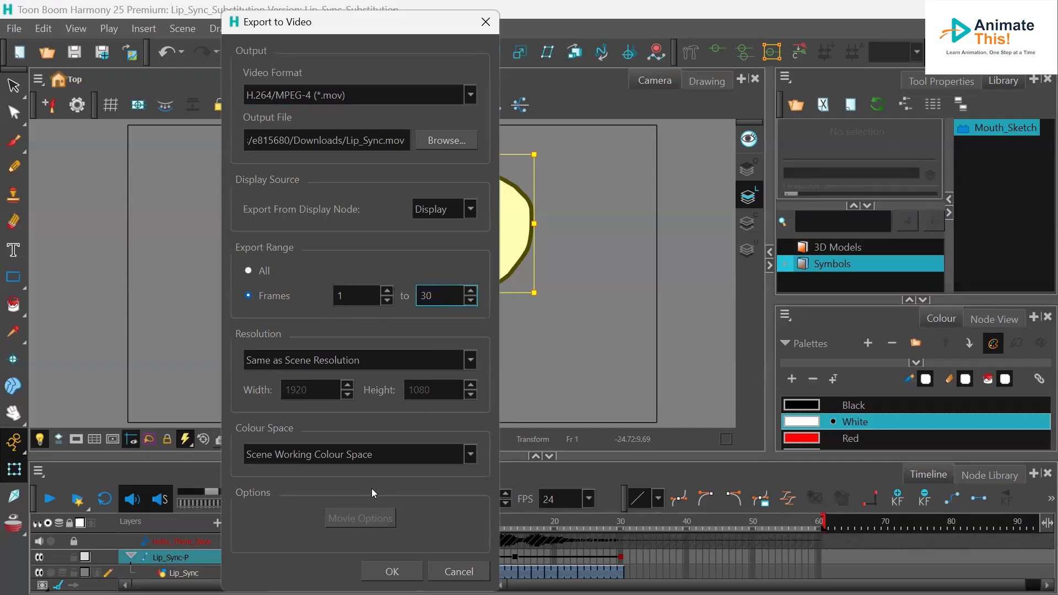
pyautogui.click(391, 571)
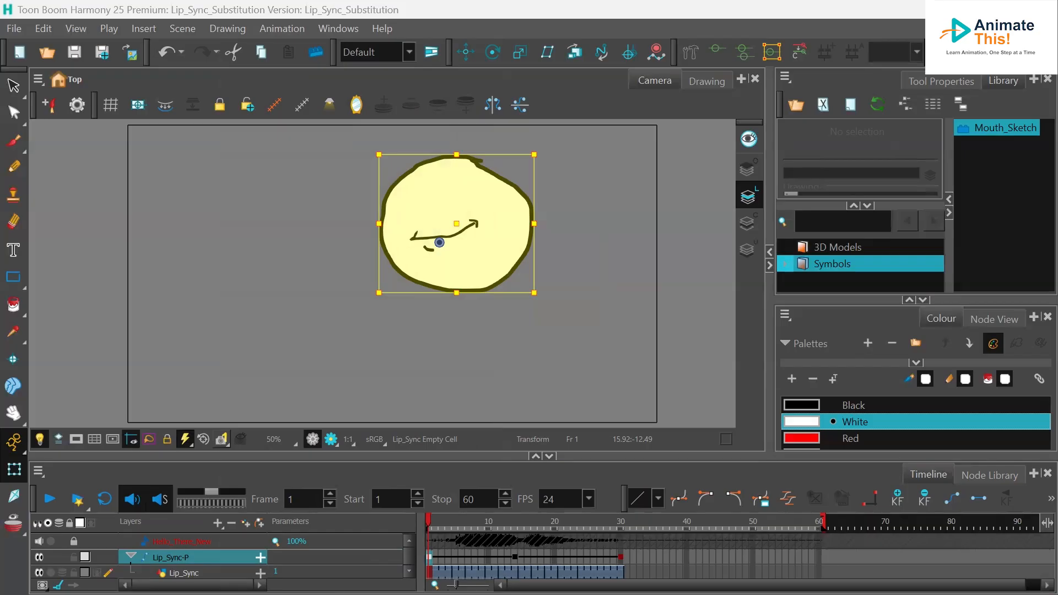
# - Switch to File Explorer and play the exported Lip_Sync.mov from Downloads in the media player, then close it
pyautogui.hotkey('alt', 'Tab')
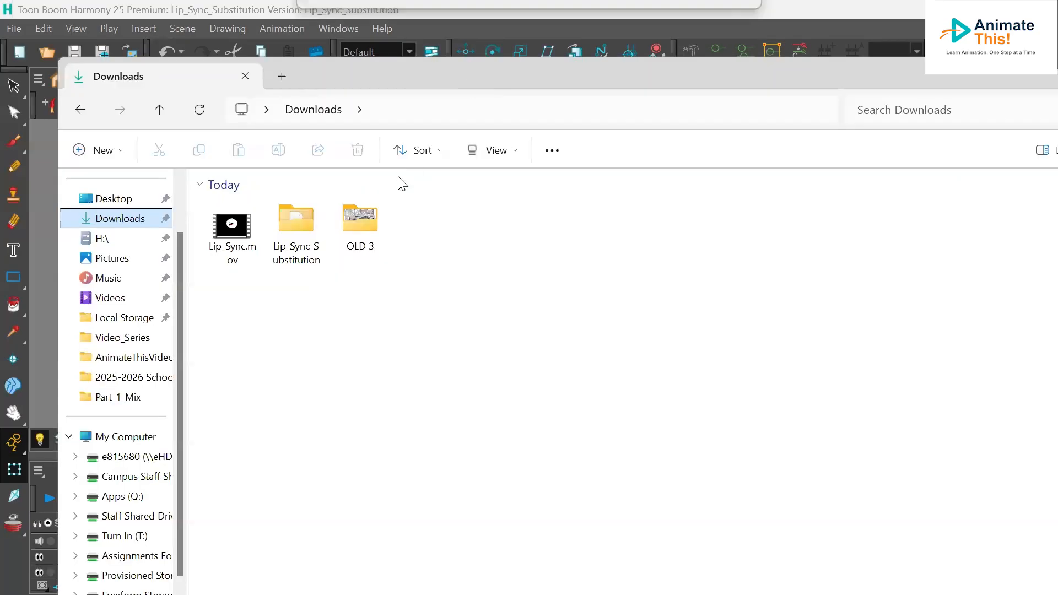
pyautogui.click(228, 248)
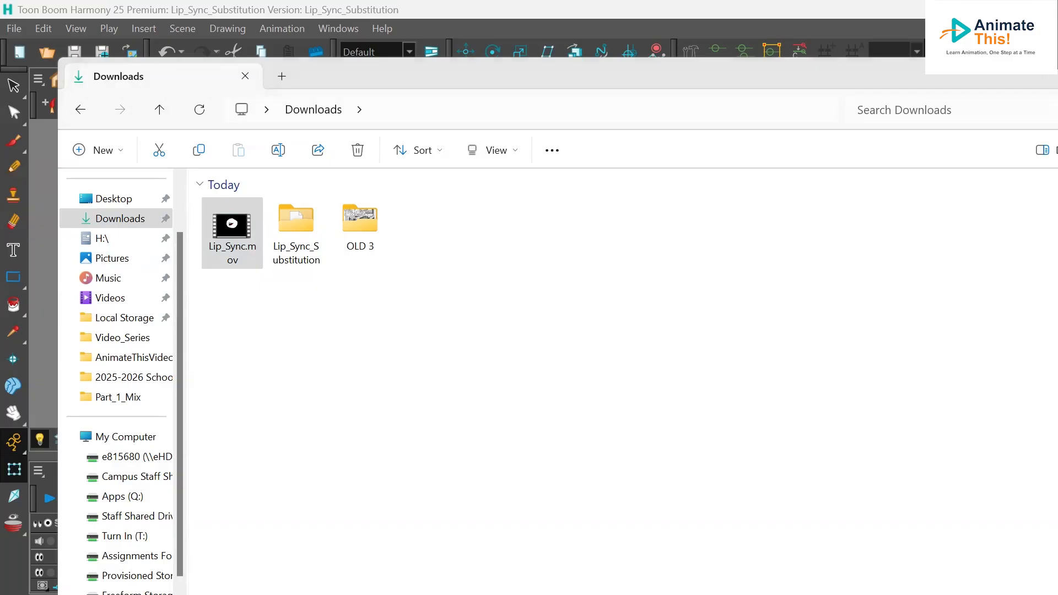
pyautogui.moveTo(0, 221); pyautogui.dragTo(316, 216)
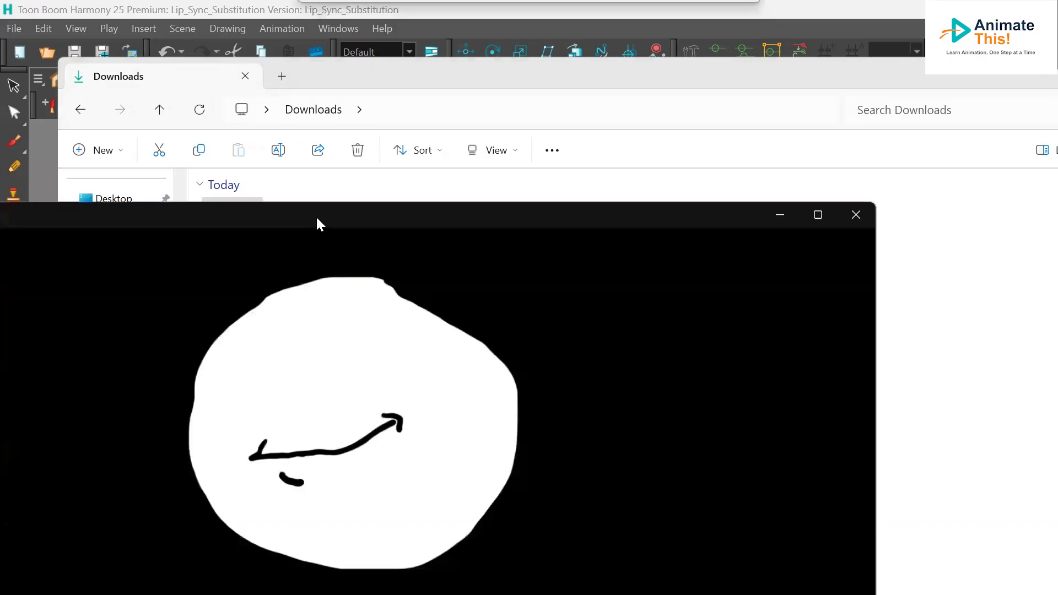
pyautogui.click(819, 215)
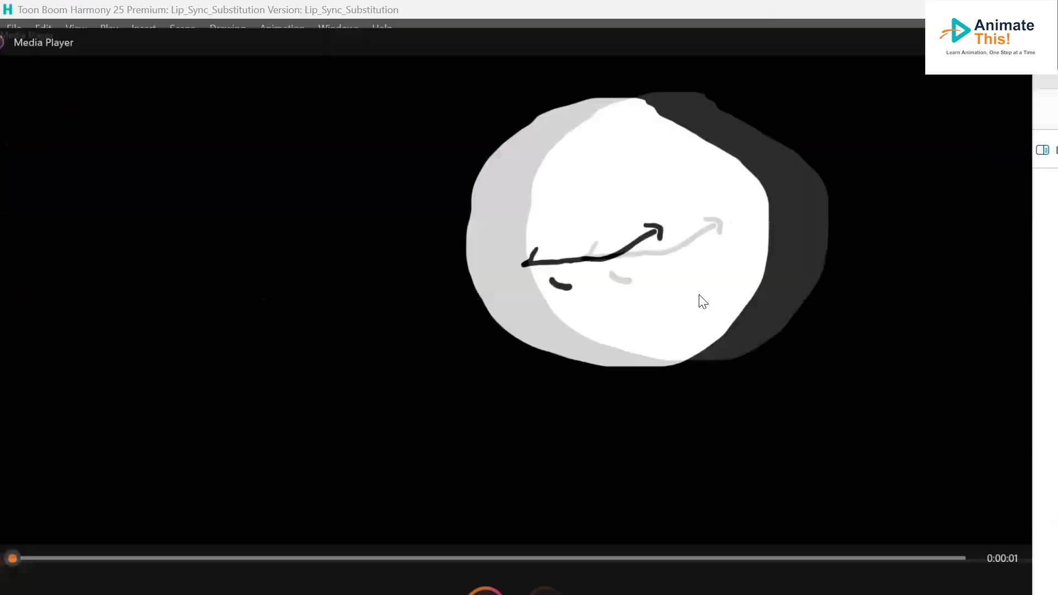
pyautogui.click(530, 561)
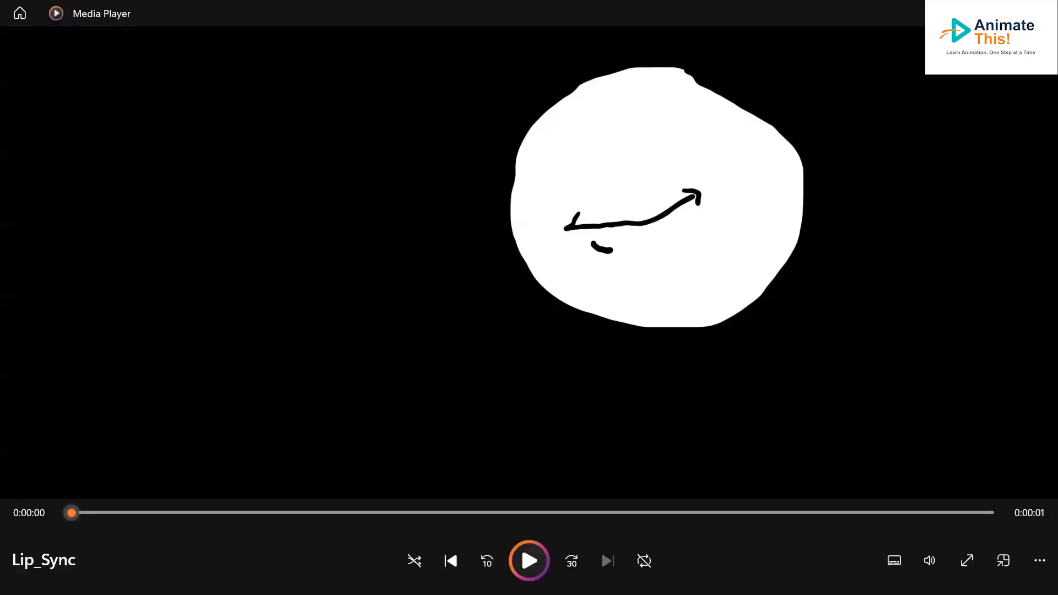
pyautogui.click(1040, 11)
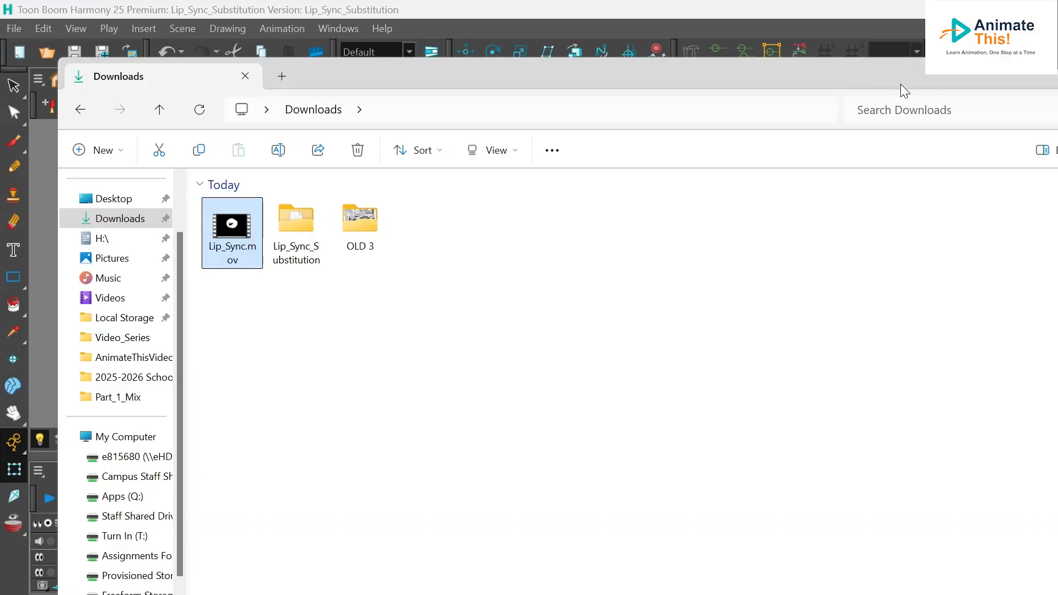
pyautogui.moveTo(896, 77); pyautogui.dragTo(690, 85)
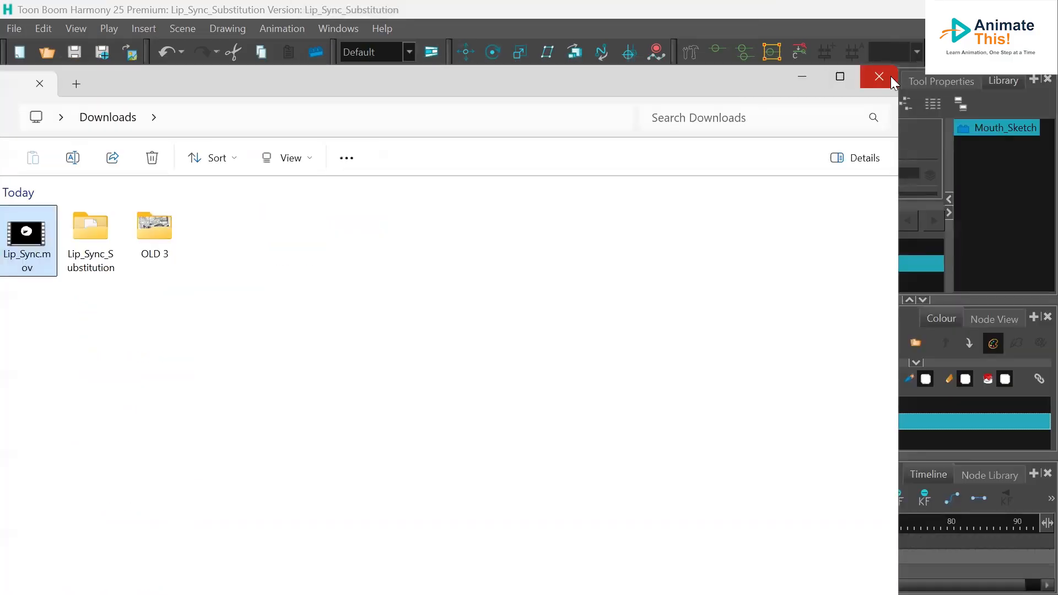